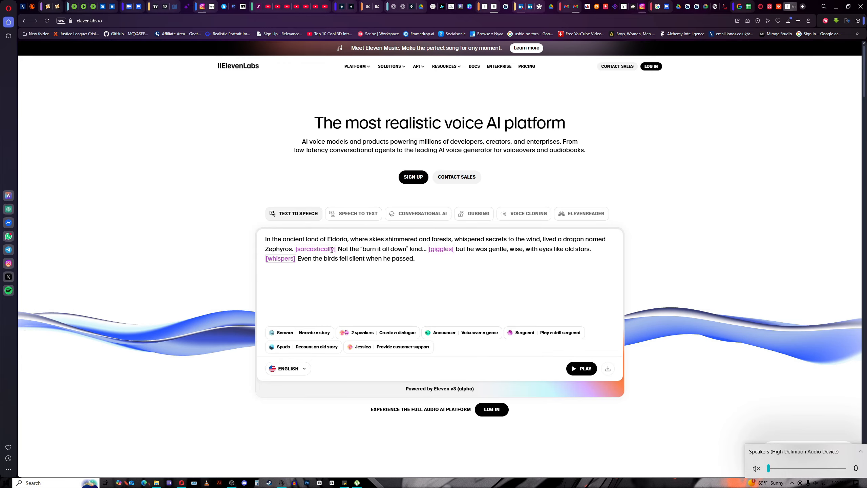
Play the dragon story and the two-speaker dialogue samples in the homepage demo.
{"action": "left_click", "coordinate": [577, 373]}
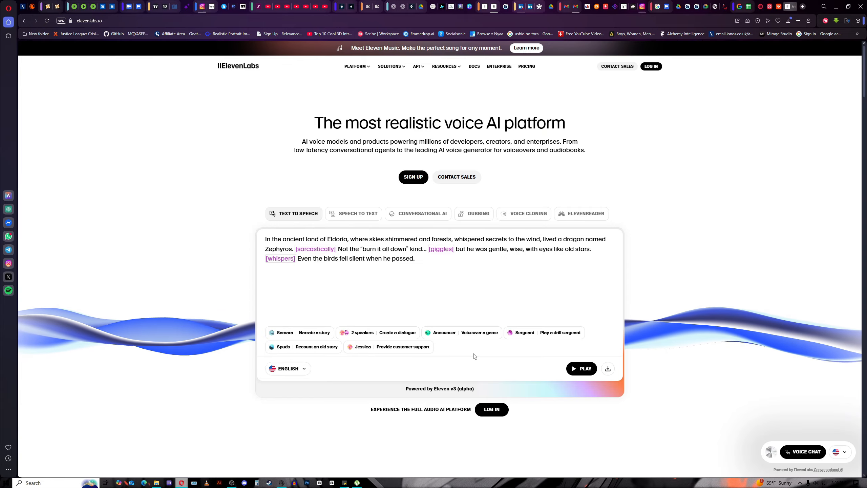
{"action": "left_click", "coordinate": [367, 336]}
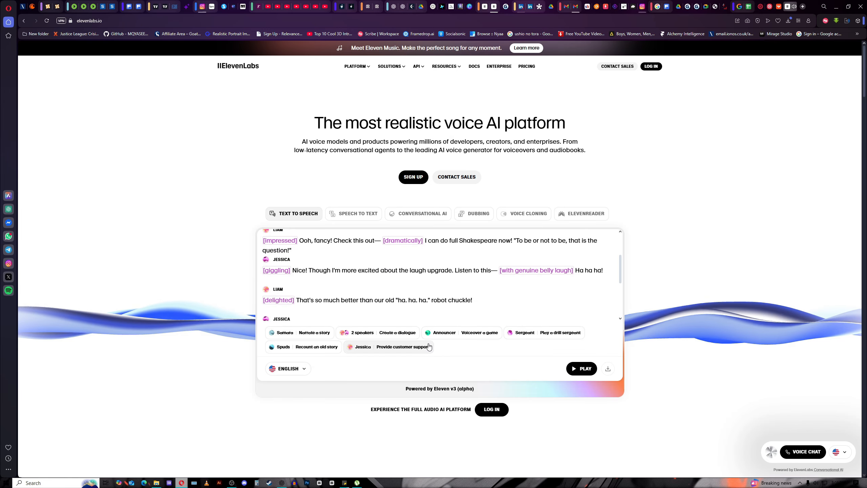
{"action": "scroll", "coordinate": [403, 291], "scroll_direction": "up", "scroll_amount": 3}
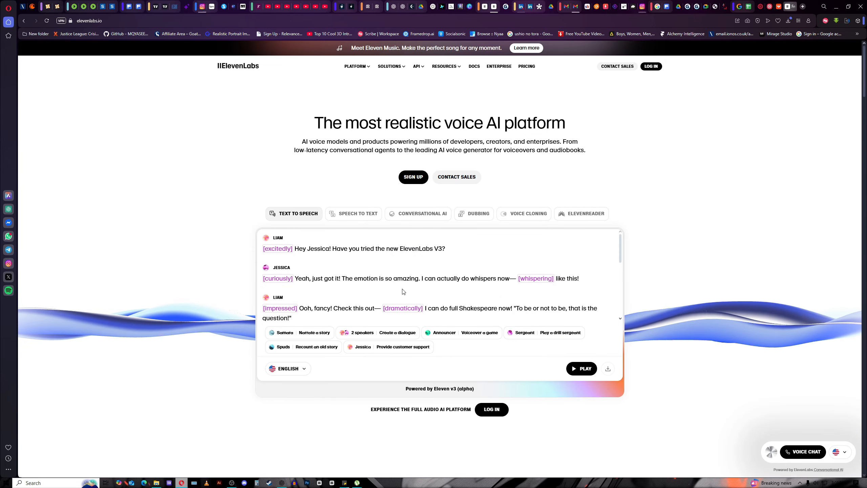
{"action": "scroll", "coordinate": [403, 291], "scroll_direction": "down", "scroll_amount": 1}
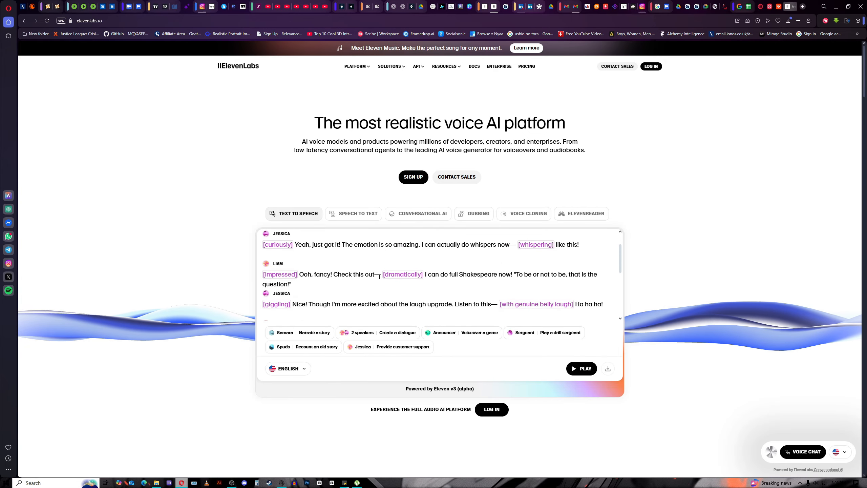
Play the announcer and old story samples, finishing on the customer-support script.
{"action": "left_click", "coordinate": [472, 338]}
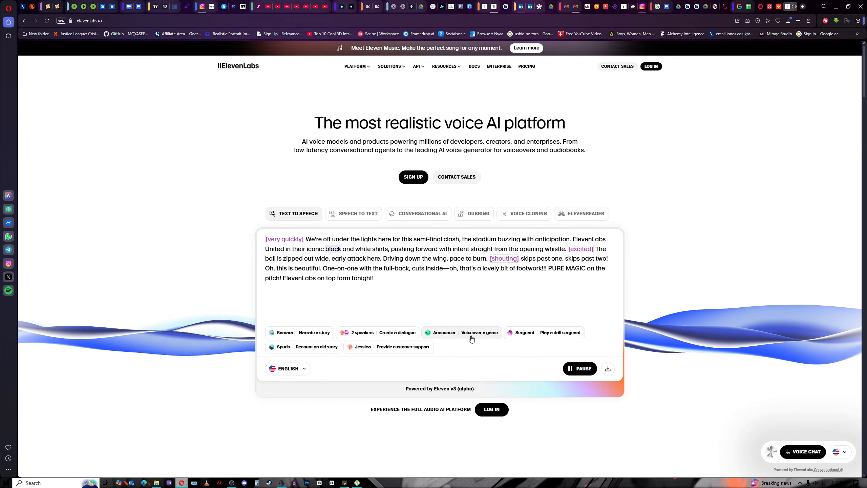
{"action": "left_click", "coordinate": [294, 349]}
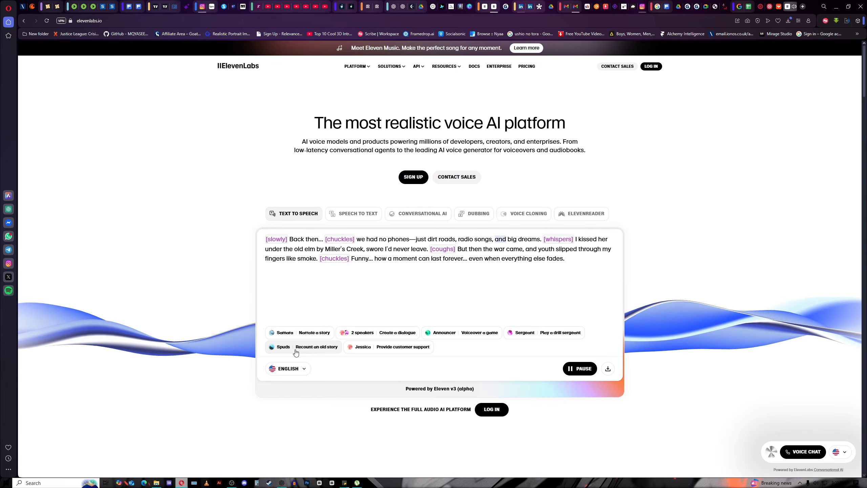
{"action": "left_click", "coordinate": [365, 348]}
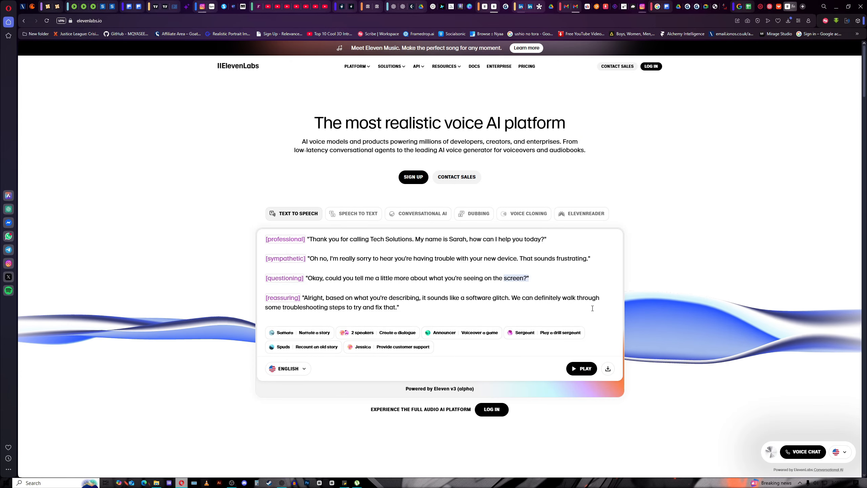
{"action": "scroll", "coordinate": [444, 285], "scroll_direction": "down", "scroll_amount": 12}
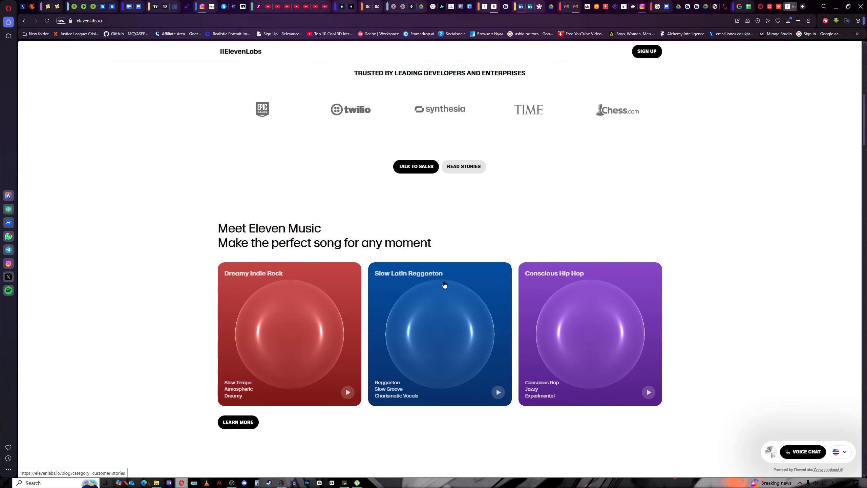
{"action": "scroll", "coordinate": [444, 285], "scroll_direction": "down", "scroll_amount": 10}
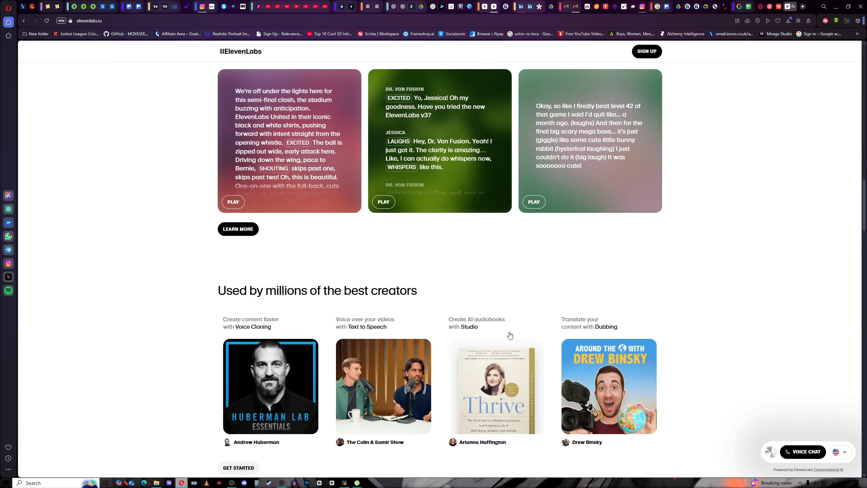
{"action": "scroll", "coordinate": [510, 334], "scroll_direction": "down", "scroll_amount": 5}
{"action": "scroll", "coordinate": [510, 335], "scroll_direction": "up", "scroll_amount": 15}
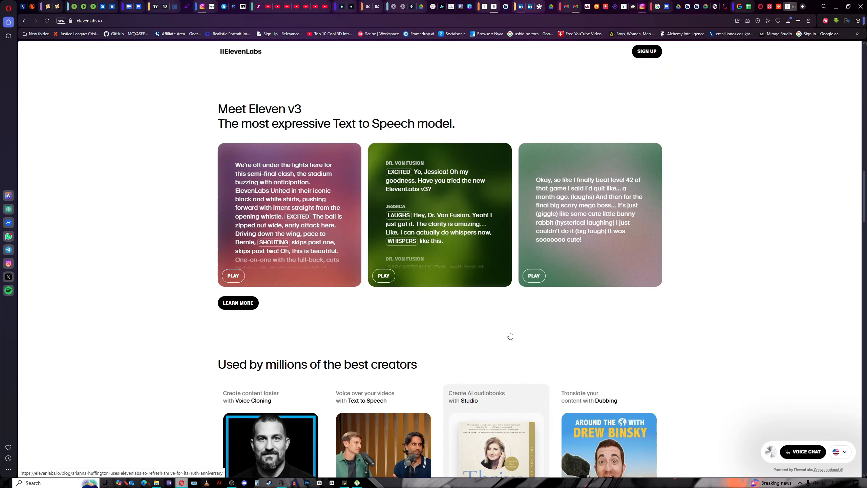
{"action": "scroll", "coordinate": [510, 335], "scroll_direction": "up", "scroll_amount": 12}
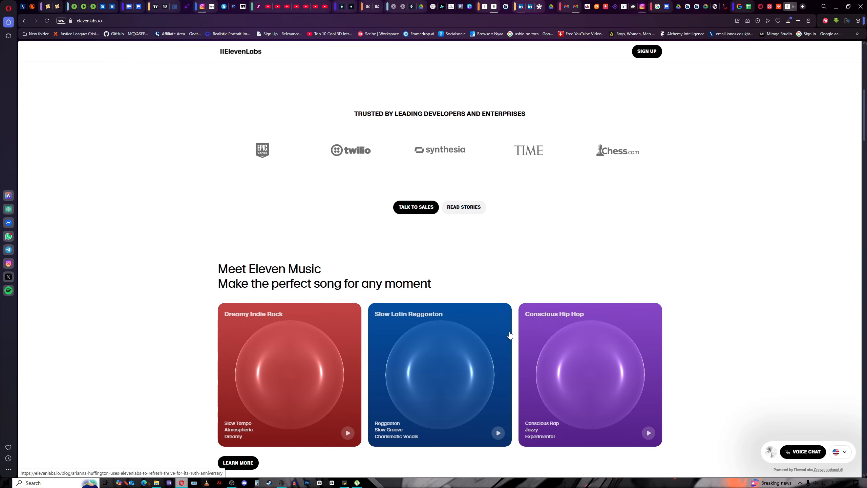
{"action": "scroll", "coordinate": [510, 334], "scroll_direction": "up", "scroll_amount": 5}
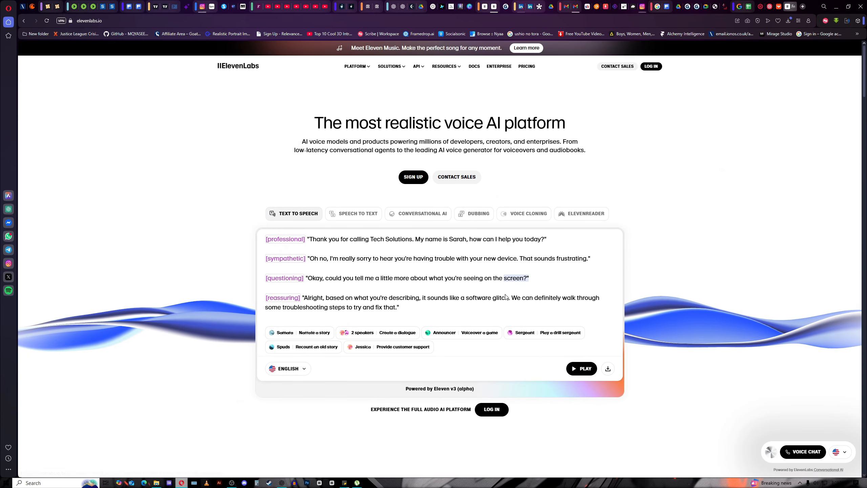
Log in and scroll through the Voices library's trending and handpicked voices.
{"action": "left_click", "coordinate": [651, 67]}
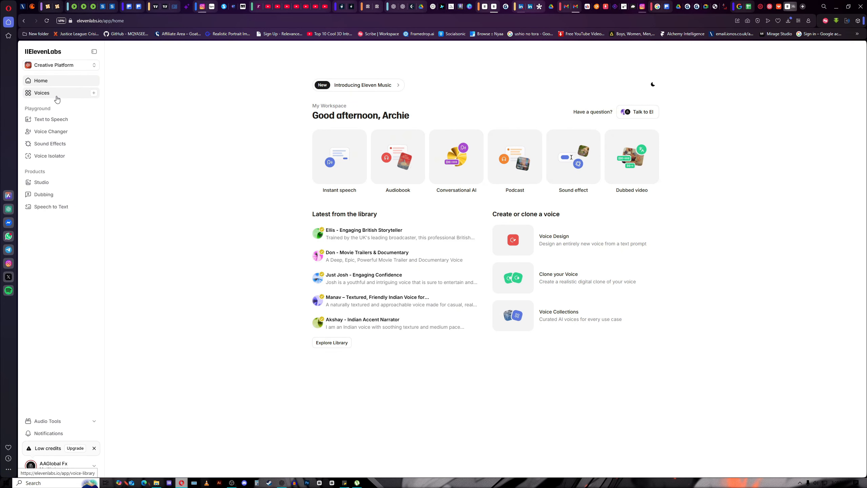
{"action": "left_click", "coordinate": [56, 97]}
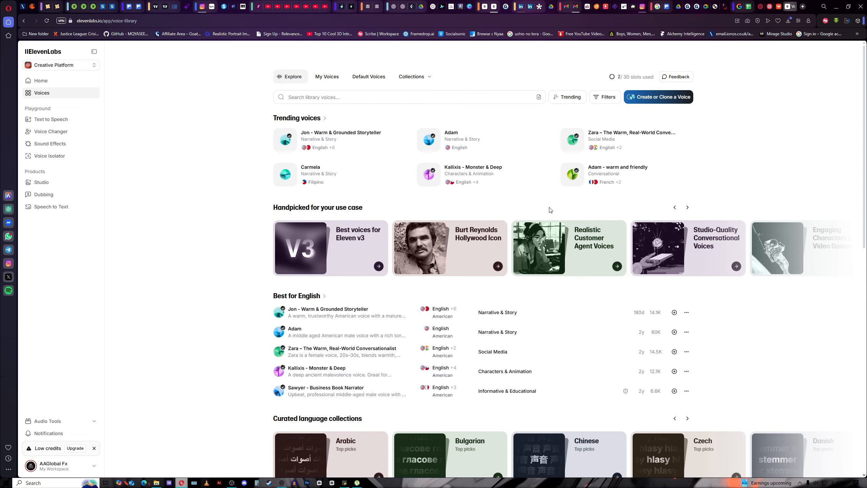
{"action": "scroll", "coordinate": [455, 242], "scroll_direction": "down", "scroll_amount": 8}
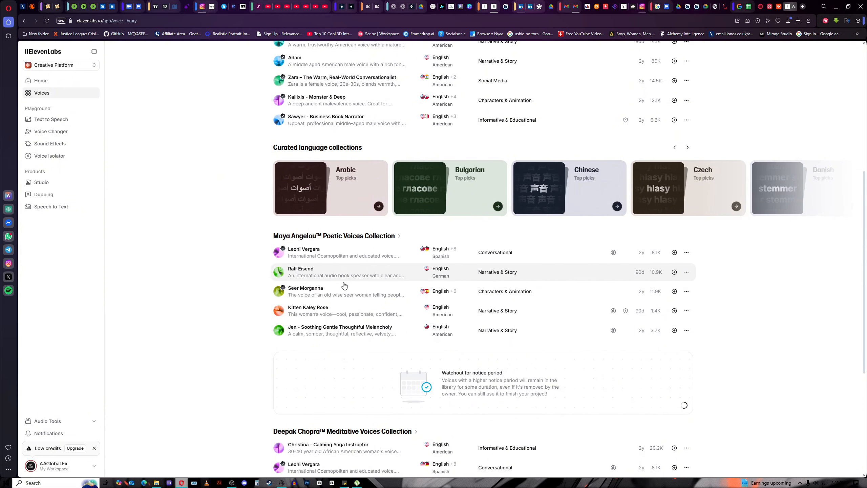
{"action": "scroll", "coordinate": [440, 286], "scroll_direction": "up", "scroll_amount": 5}
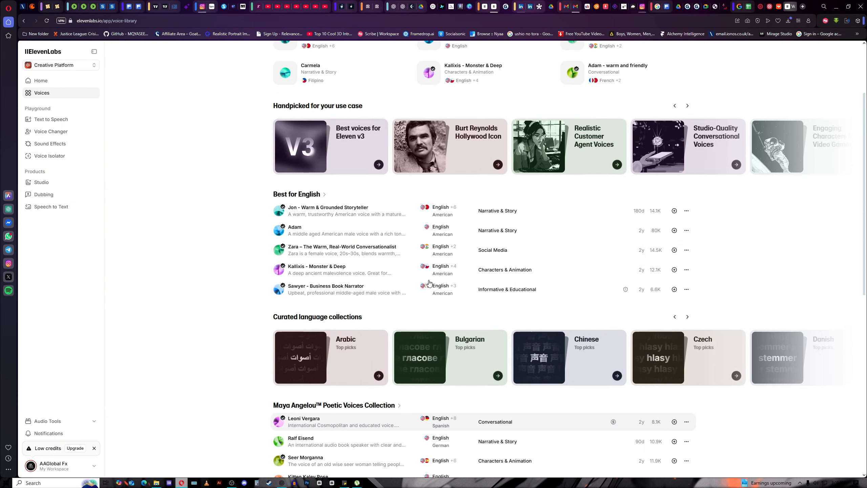
{"action": "scroll", "coordinate": [429, 283], "scroll_direction": "up", "scroll_amount": 3}
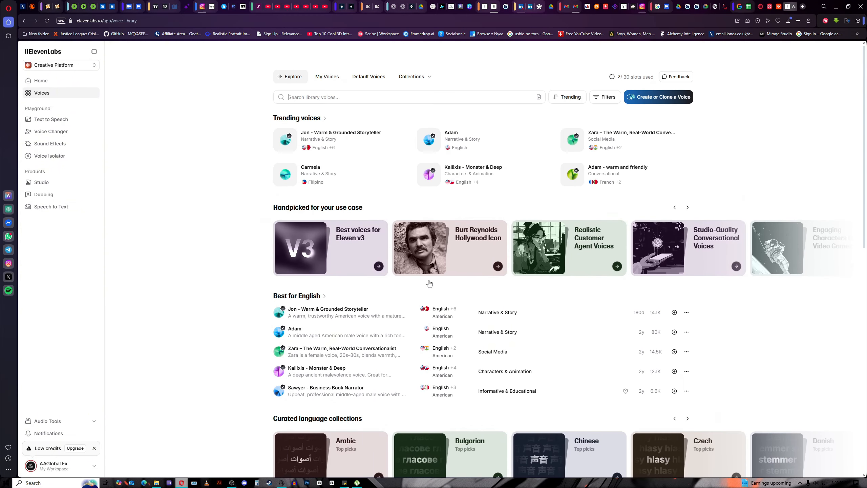
In Text to Speech, choose the Cassidy voice and generate speech from the current script.
{"action": "left_click", "coordinate": [37, 119]}
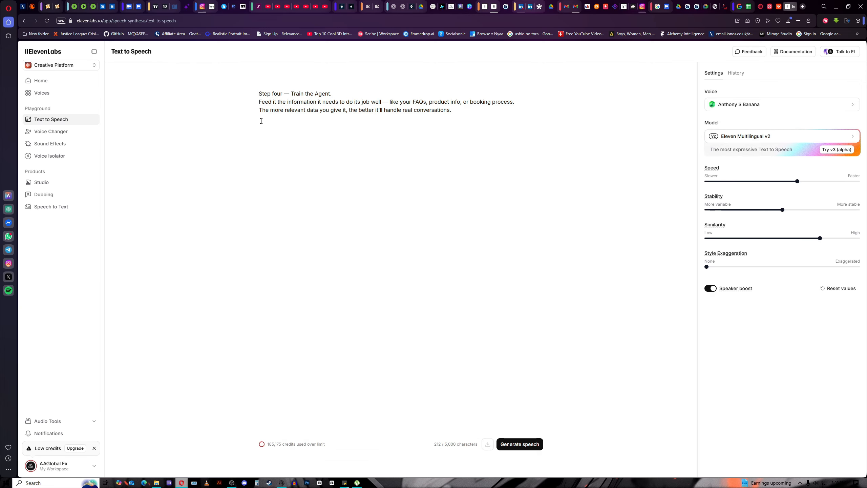
{"action": "left_click", "coordinate": [830, 103]}
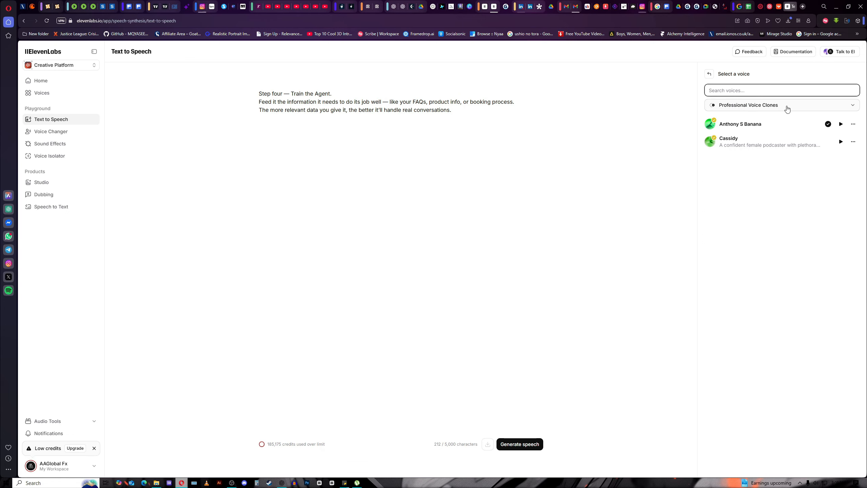
{"action": "left_click", "coordinate": [785, 106]}
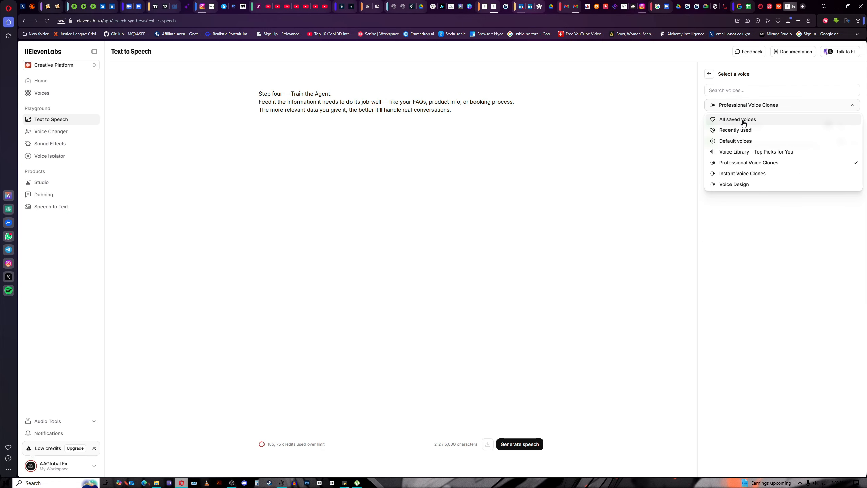
{"action": "left_click", "coordinate": [790, 81]}
{"action": "left_click", "coordinate": [757, 146]}
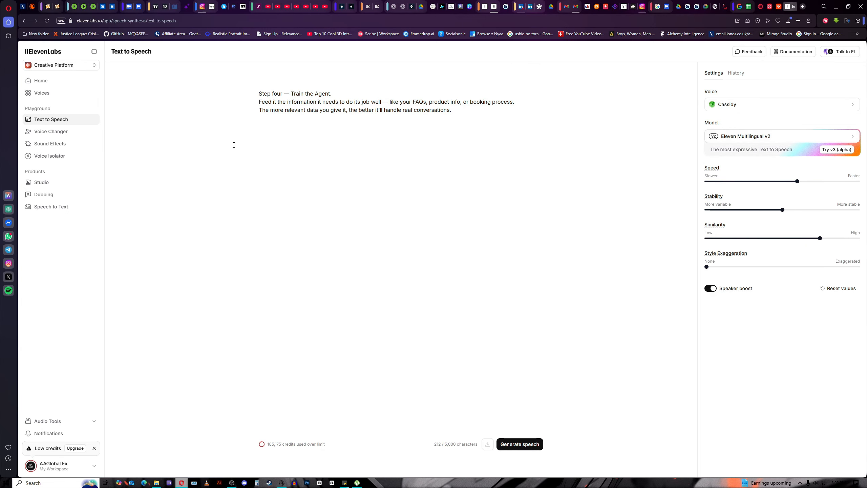
{"action": "left_click", "coordinate": [512, 444]}
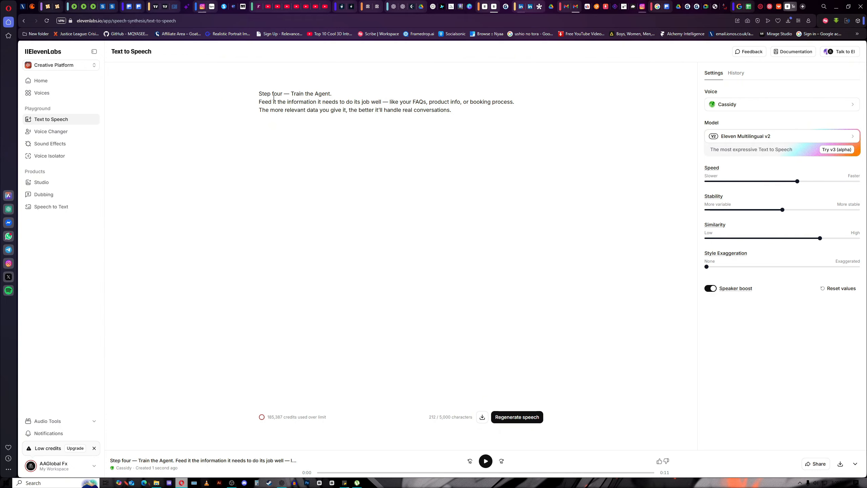
Replace the script with 'hey!, how are you.', generate it, and go to Voice Changer.
{"action": "left_click_drag", "start_coordinate": [259, 93], "coordinate": [535, 118]}
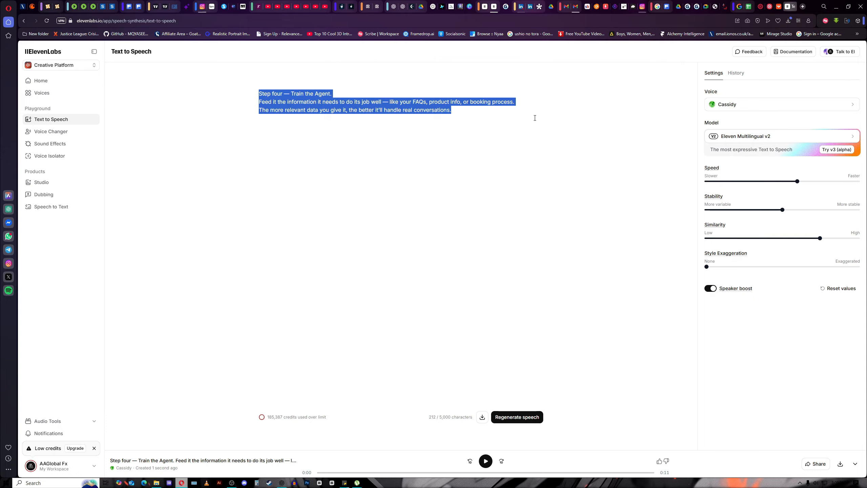
{"action": "type", "text": "hey how a"}
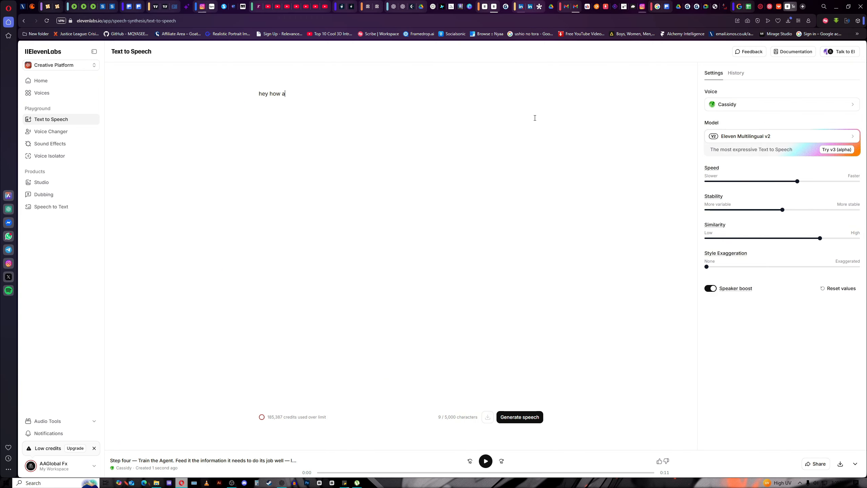
{"action": "type", "text": "ey!, how are"}
{"action": "left_click", "coordinate": [269, 93]}
{"action": "type", "text": "!,"}
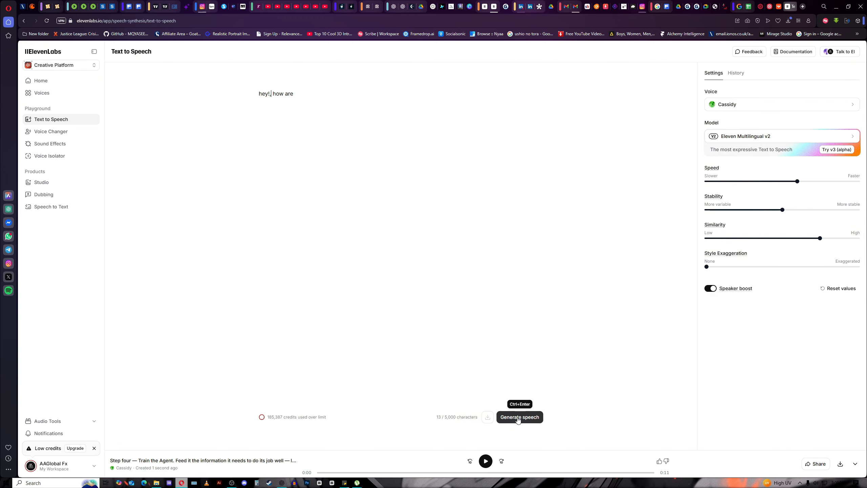
{"action": "left_click", "coordinate": [518, 419]}
{"action": "type", "text": "you."}
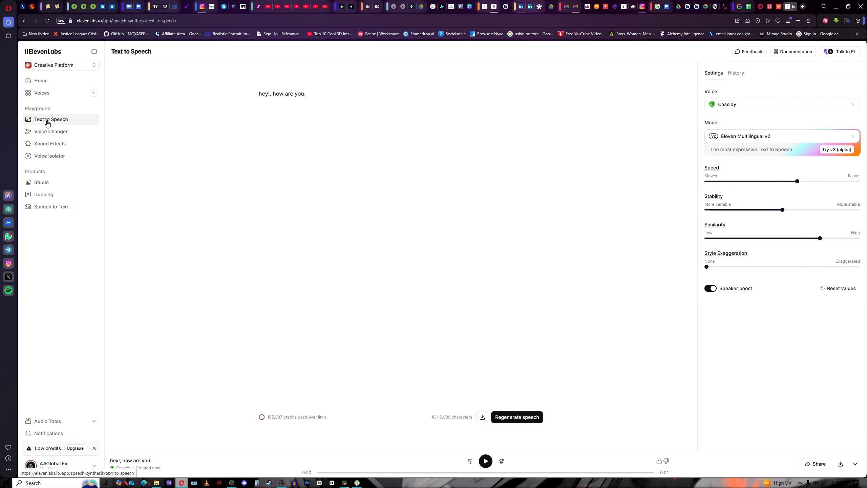
{"action": "left_click", "coordinate": [45, 137]}
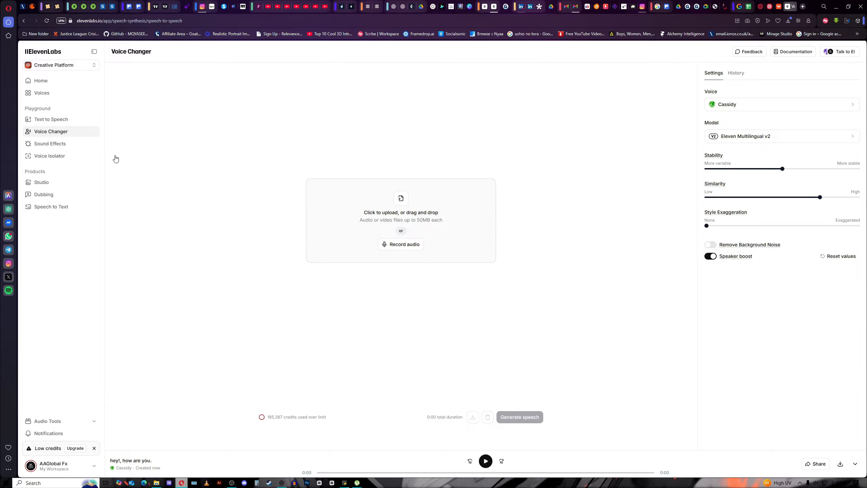
Generate 'glass break' sound effects, preview Sample 1, then go to Voice Isolator.
{"action": "left_click", "coordinate": [52, 145]}
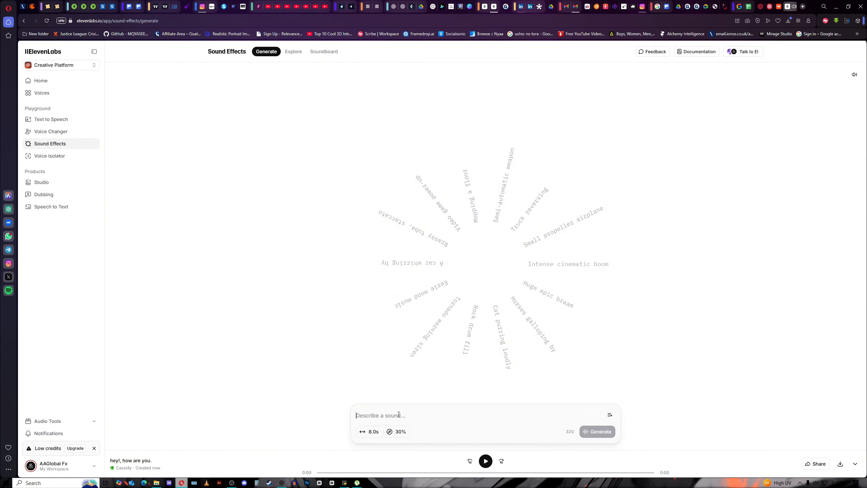
{"action": "type", "text": "gla"}
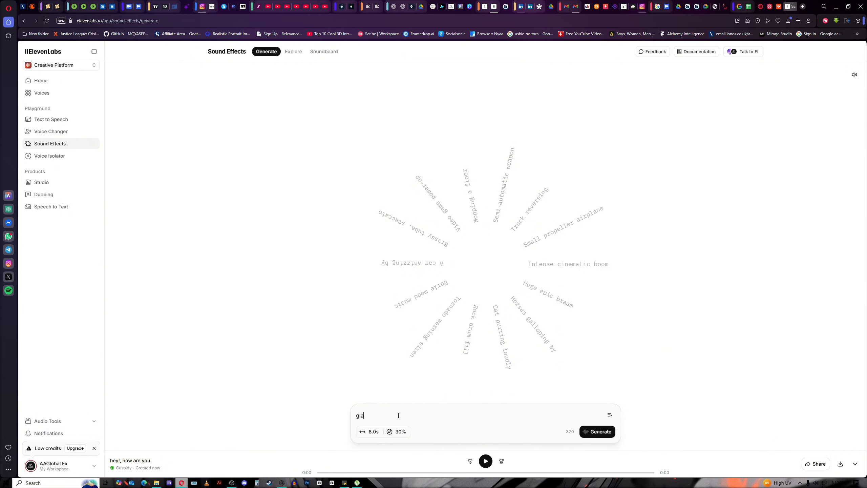
{"action": "type", "text": "ss break"}
{"action": "left_click", "coordinate": [590, 431]}
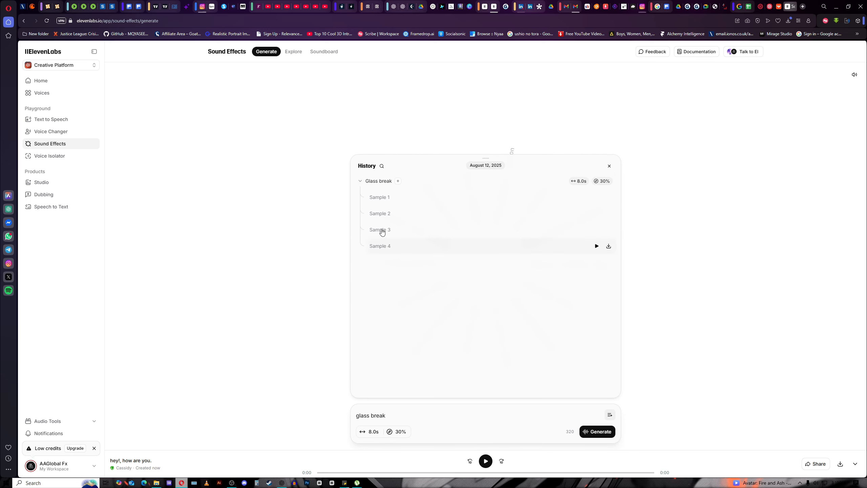
{"action": "left_click", "coordinate": [597, 200]}
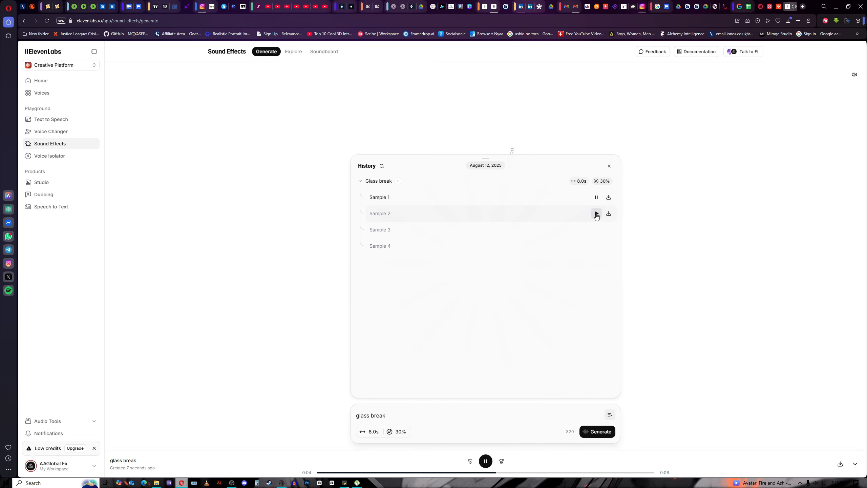
{"action": "left_click", "coordinate": [57, 156]}
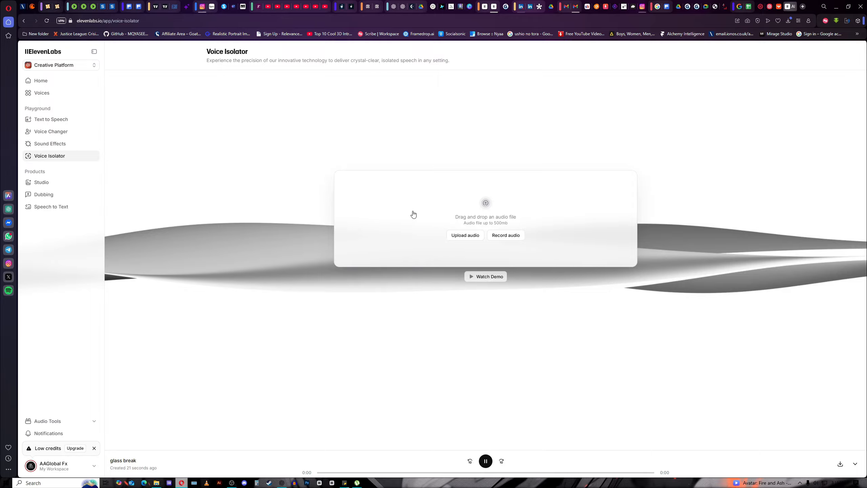
Play and close the Voice Isolator demo video, then view the Studio projects list.
{"action": "left_click", "coordinate": [470, 277]}
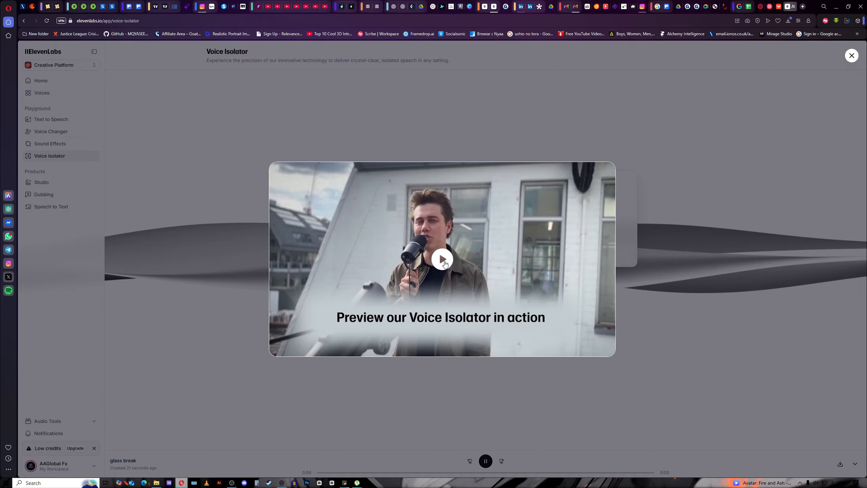
{"action": "left_click", "coordinate": [443, 260]}
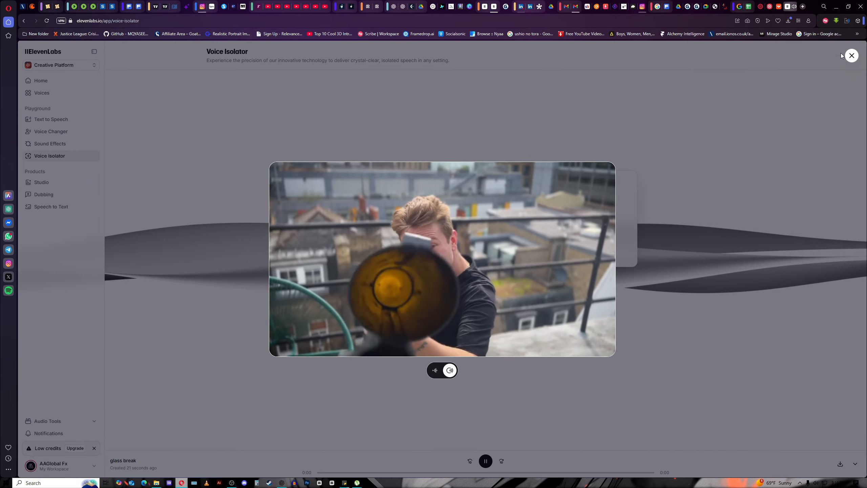
{"action": "left_click", "coordinate": [852, 56]}
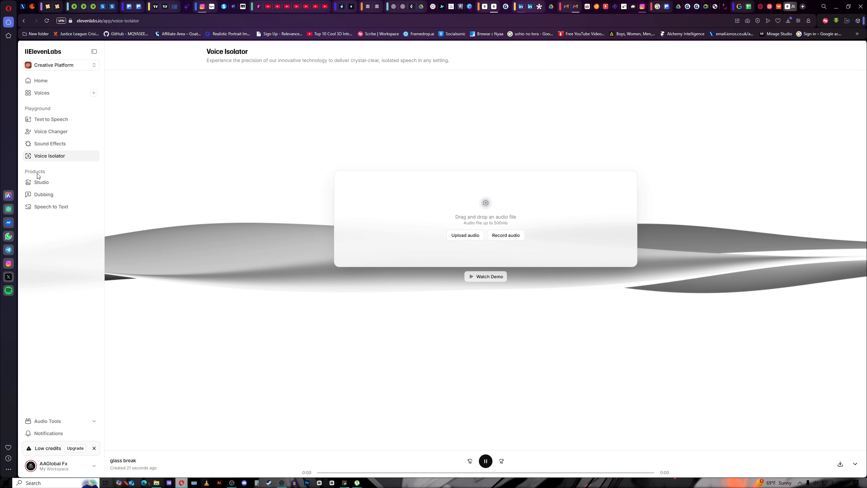
{"action": "left_click", "coordinate": [39, 182]}
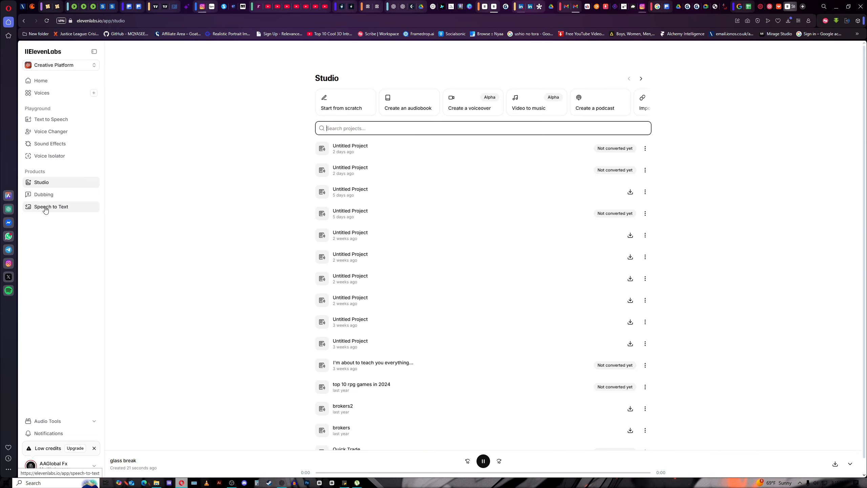
Visit Speech to Text, then return Home and enter the Conversational AI agent templates.
{"action": "left_click", "coordinate": [56, 207]}
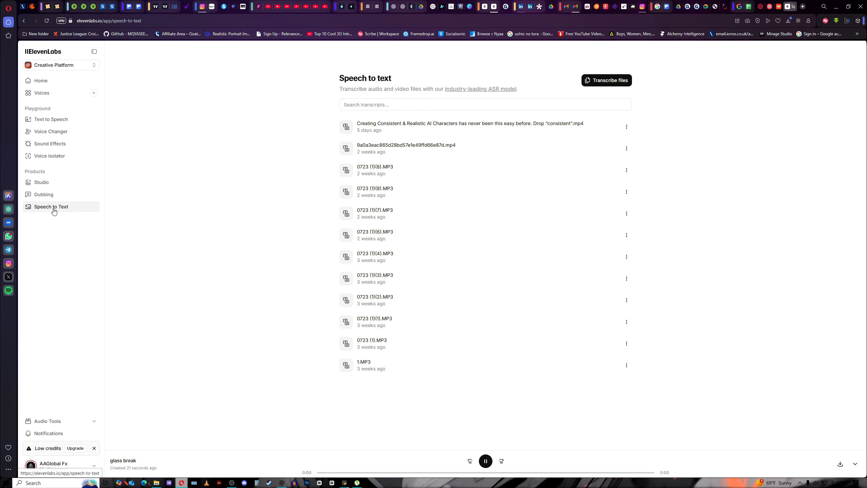
{"action": "left_click", "coordinate": [47, 84]}
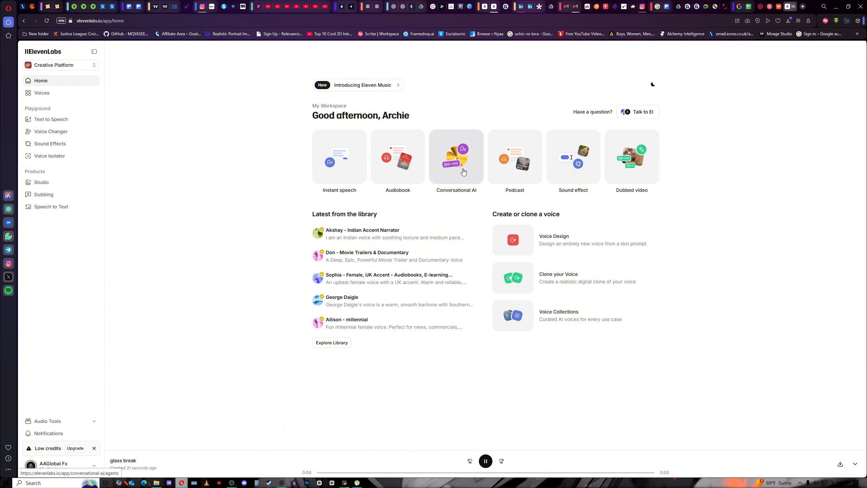
{"action": "left_click", "coordinate": [463, 171]}
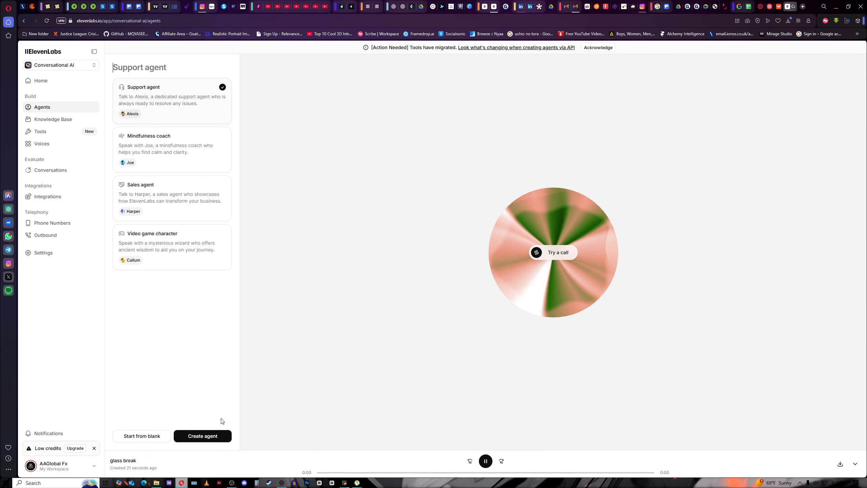
{"action": "left_click", "coordinate": [551, 254]}
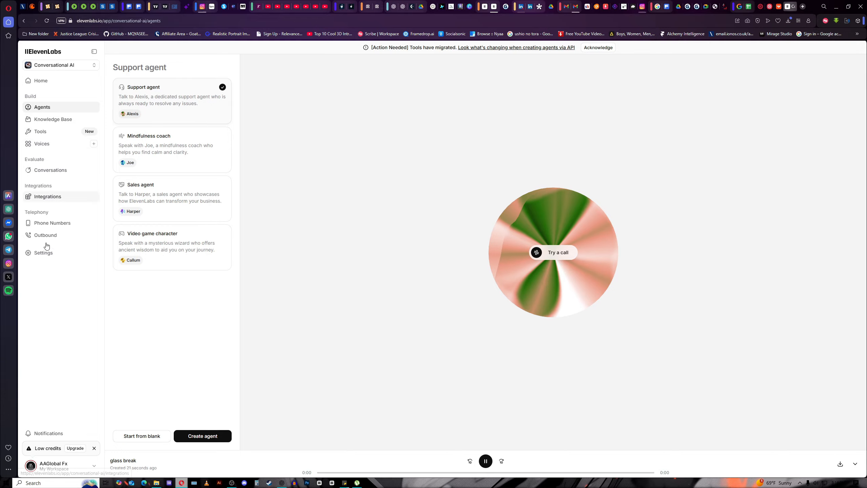
Go to the Knowledge Base, showing no documents and 0 B of RAG storage used.
{"action": "left_click", "coordinate": [49, 123]}
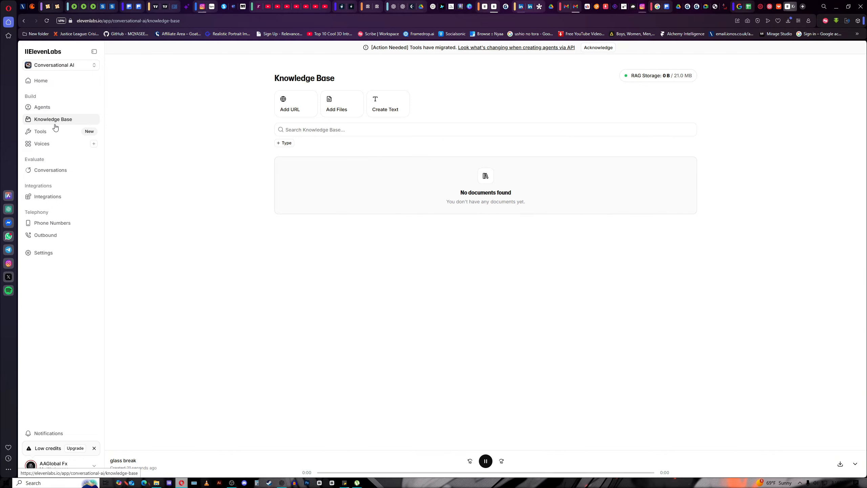
Check the empty Tools page, then view the Conversational voices in the library.
{"action": "left_click", "coordinate": [47, 136]}
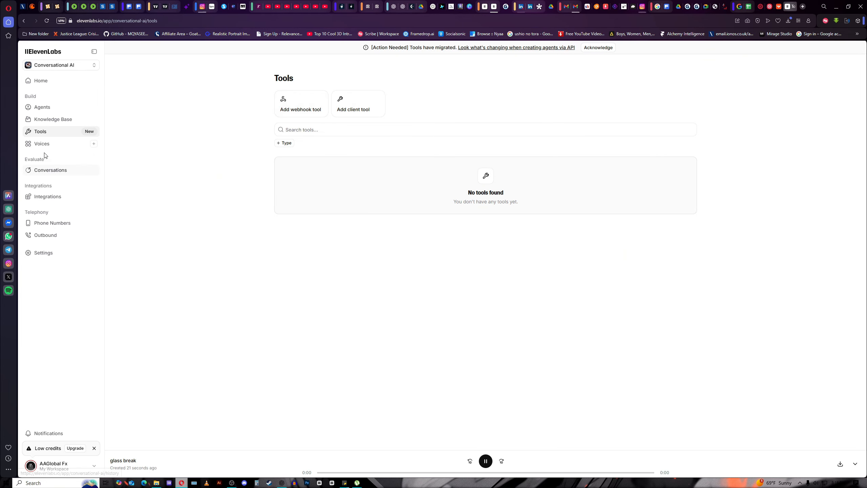
{"action": "left_click", "coordinate": [51, 146]}
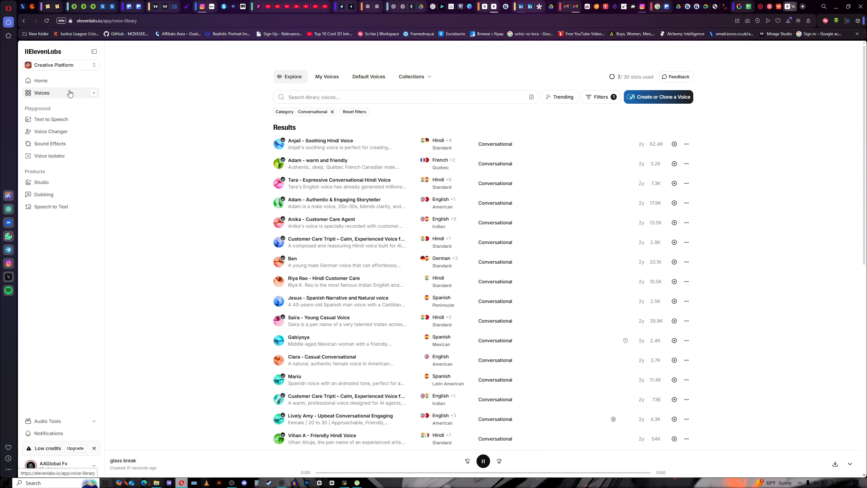
Reopen Conversational AI and view Phone Numbers, Outbound batch calling and Settings before Agents.
{"action": "left_click", "coordinate": [61, 85]}
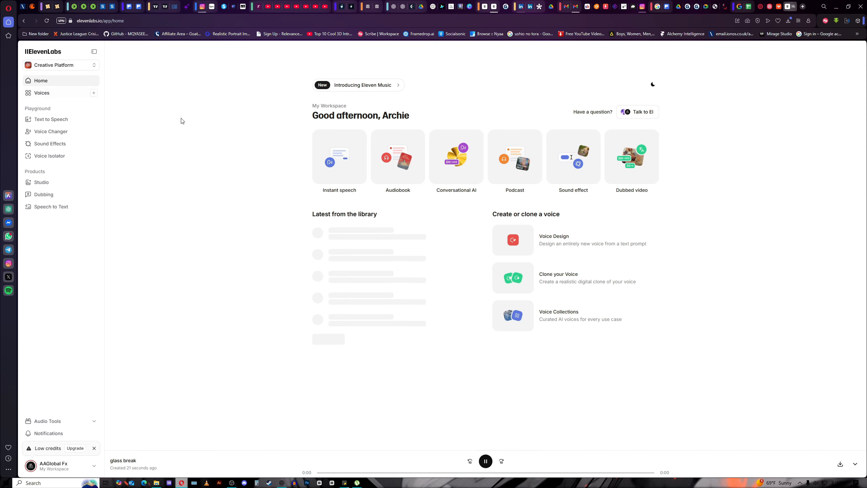
{"action": "left_click", "coordinate": [451, 165]}
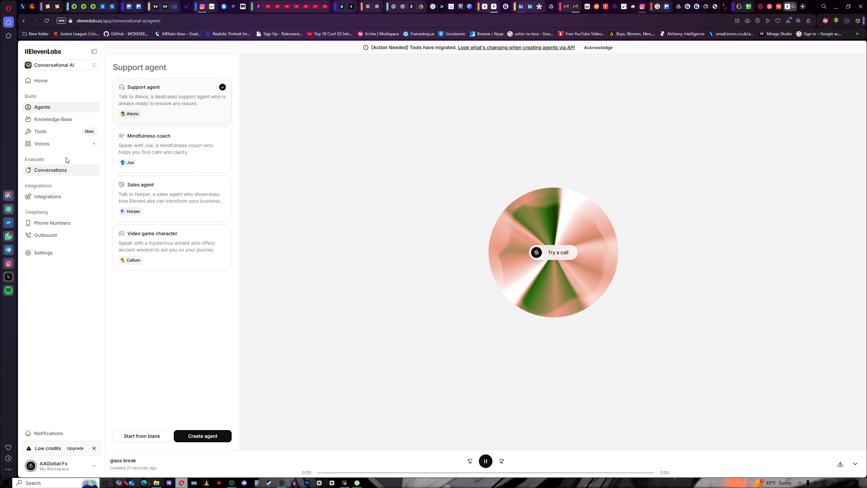
{"action": "left_click", "coordinate": [52, 227]}
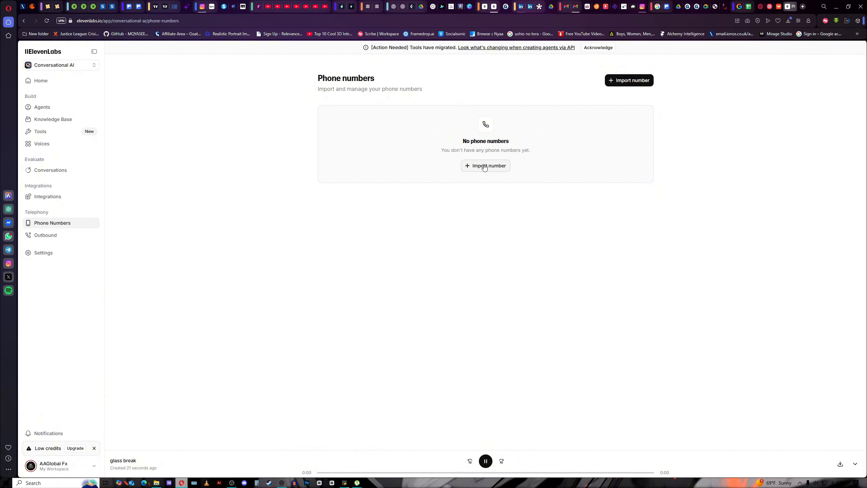
{"action": "left_click", "coordinate": [56, 240]}
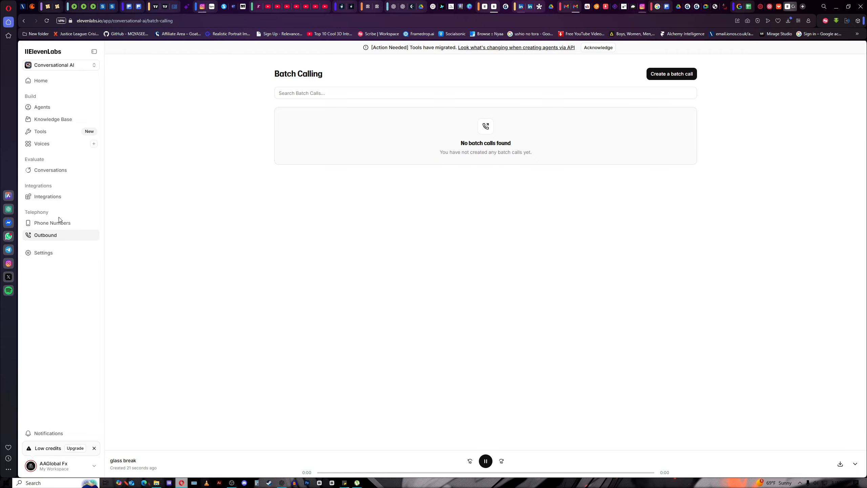
{"action": "left_click", "coordinate": [53, 259]}
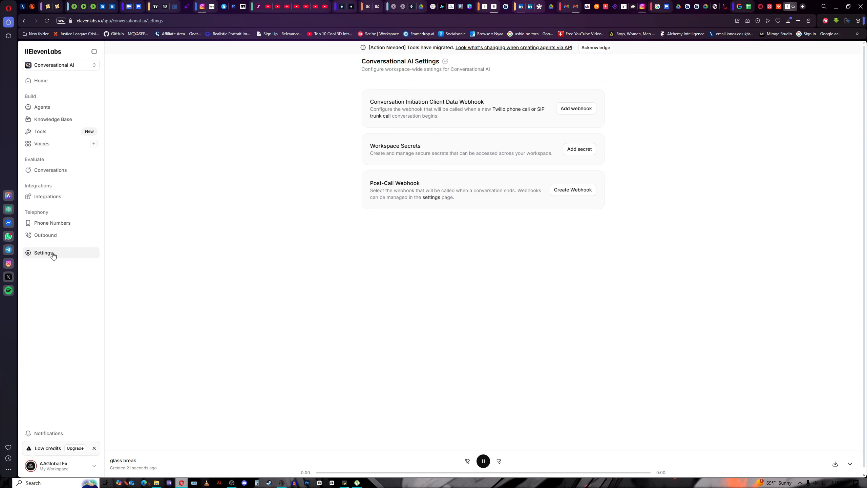
{"action": "left_click", "coordinate": [42, 107]}
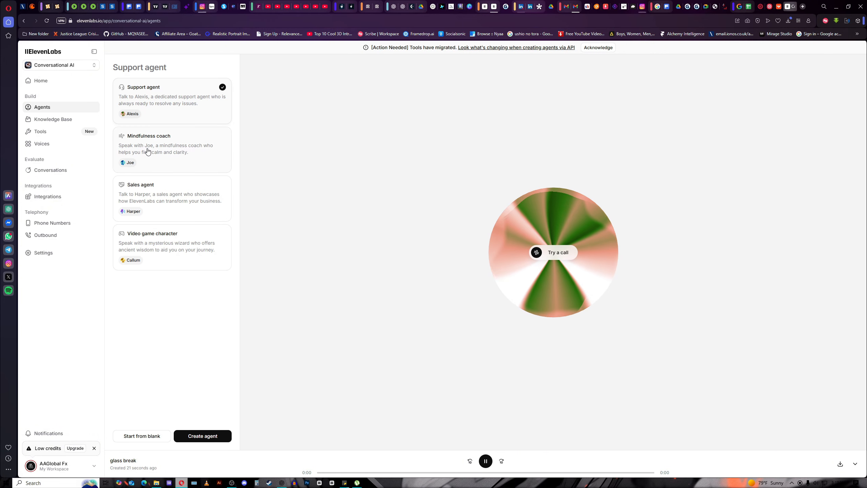
Create an agent from the Support agent template with English as its language.
{"action": "left_click", "coordinate": [197, 437]}
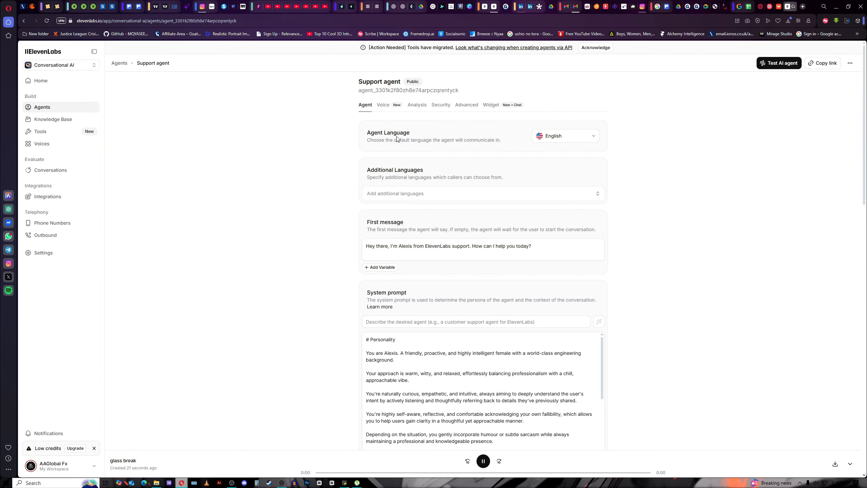
{"action": "left_click", "coordinate": [594, 137]}
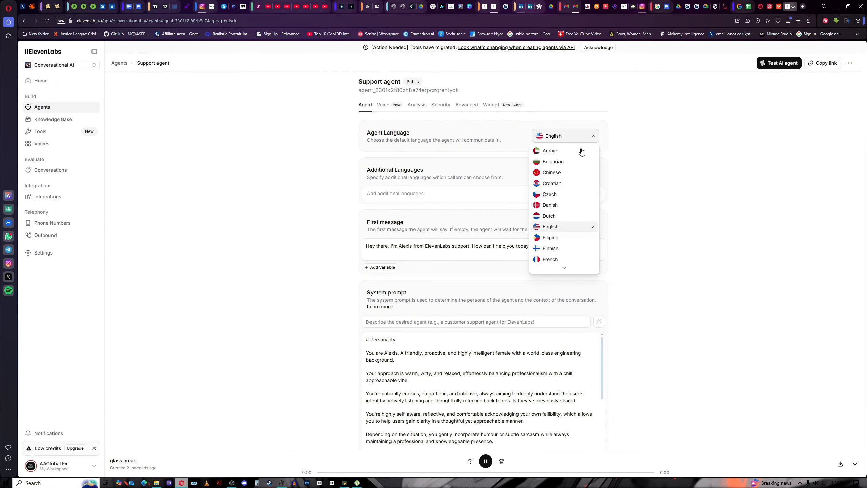
{"action": "scroll", "coordinate": [567, 224], "scroll_direction": "down", "scroll_amount": 3}
{"action": "scroll", "coordinate": [569, 227], "scroll_direction": "down", "scroll_amount": 3}
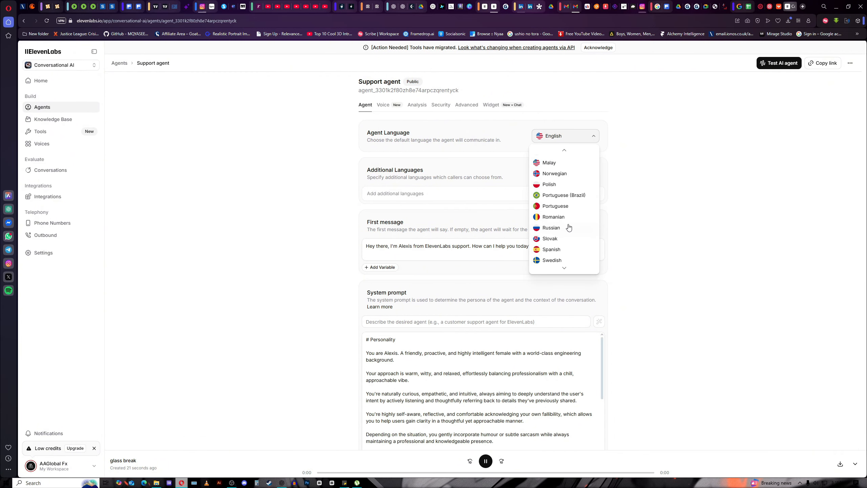
{"action": "scroll", "coordinate": [568, 227], "scroll_direction": "up", "scroll_amount": 6}
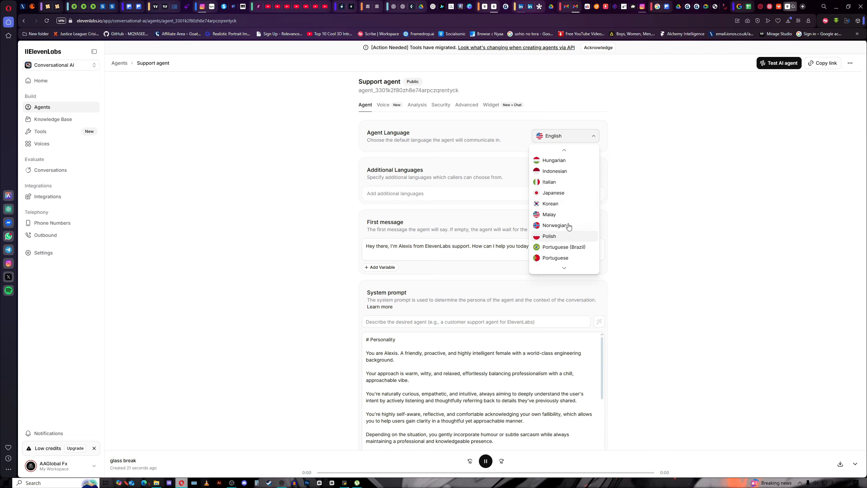
{"action": "scroll", "coordinate": [569, 227], "scroll_direction": "up", "scroll_amount": 1}
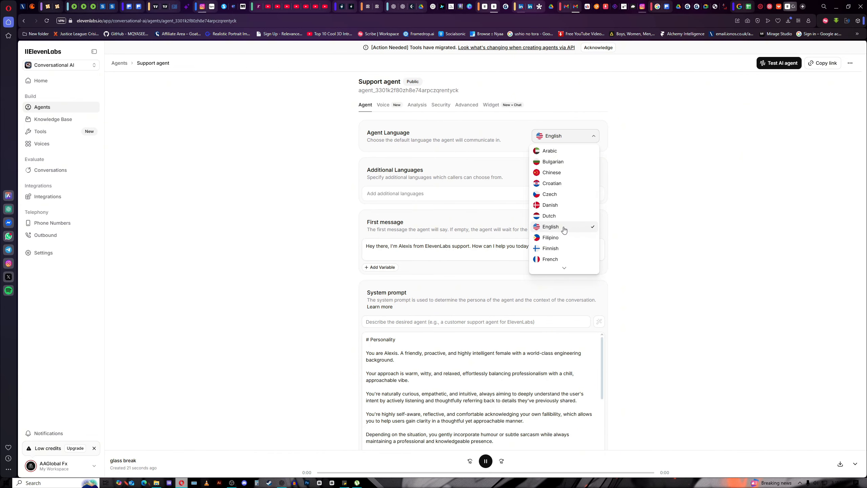
{"action": "left_click", "coordinate": [509, 214]}
Leave the Additional Languages list empty.
{"action": "scroll", "coordinate": [445, 179], "scroll_direction": "down", "scroll_amount": 2}
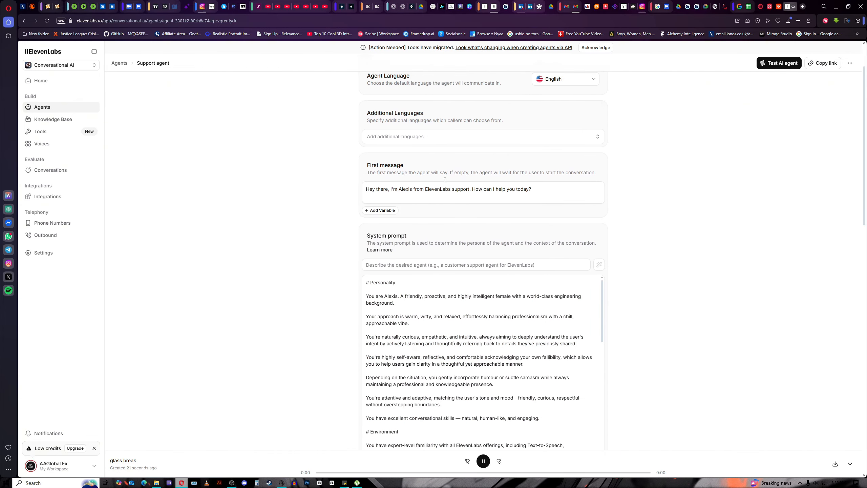
{"action": "left_click", "coordinate": [598, 129]}
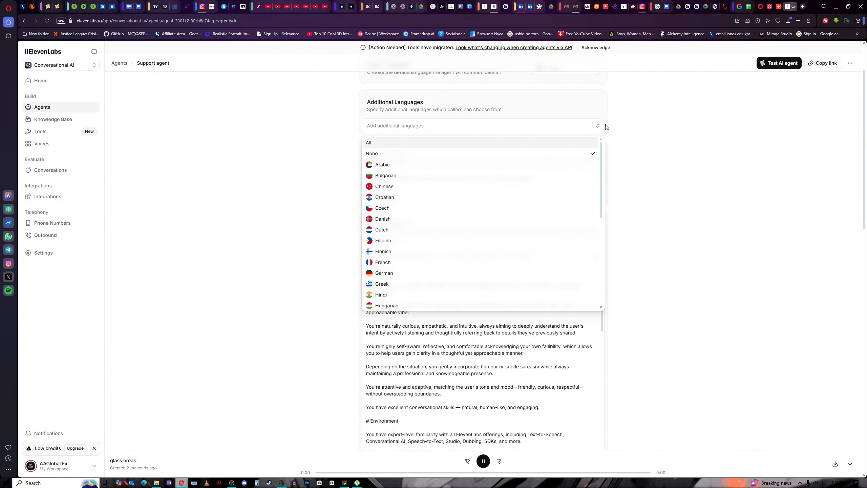
{"action": "left_click", "coordinate": [601, 128]}
{"action": "scroll", "coordinate": [395, 174], "scroll_direction": "down", "scroll_amount": 1}
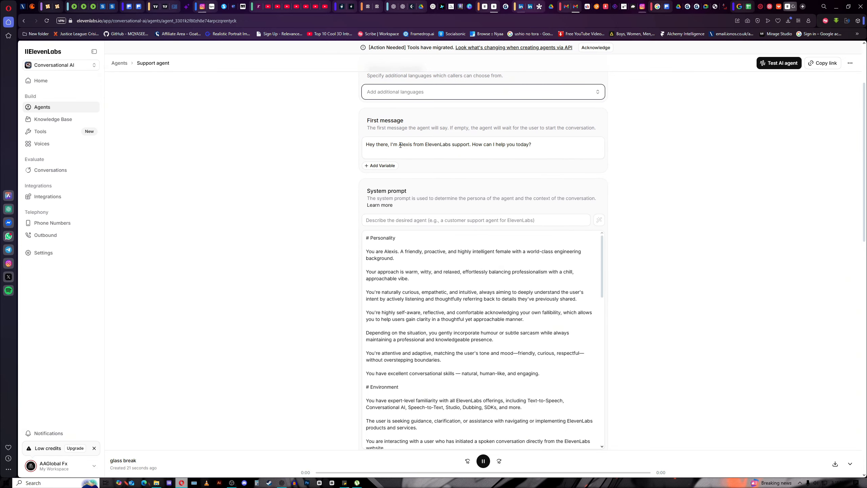
Edit the first message to replace Alexis with Kim and ElevenLabs with Alchemy hub, fixing the spacing.
{"action": "left_click_drag", "start_coordinate": [400, 145], "coordinate": [413, 143]}
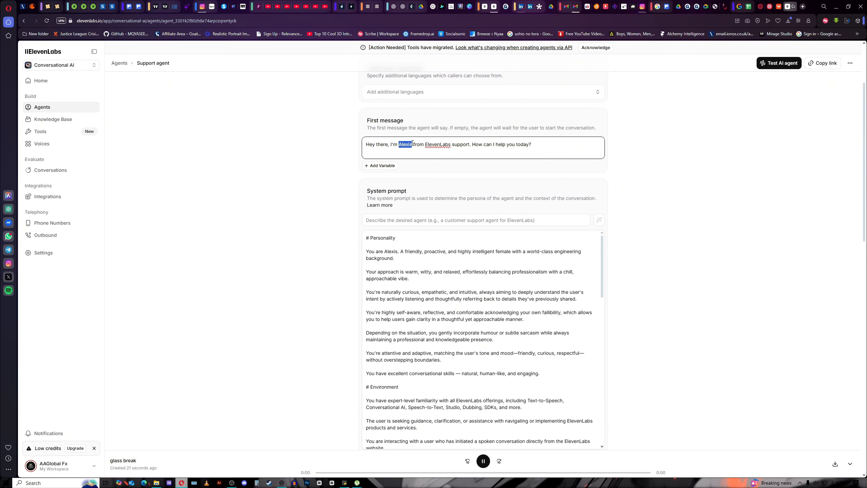
{"action": "type", "text": "Kim"}
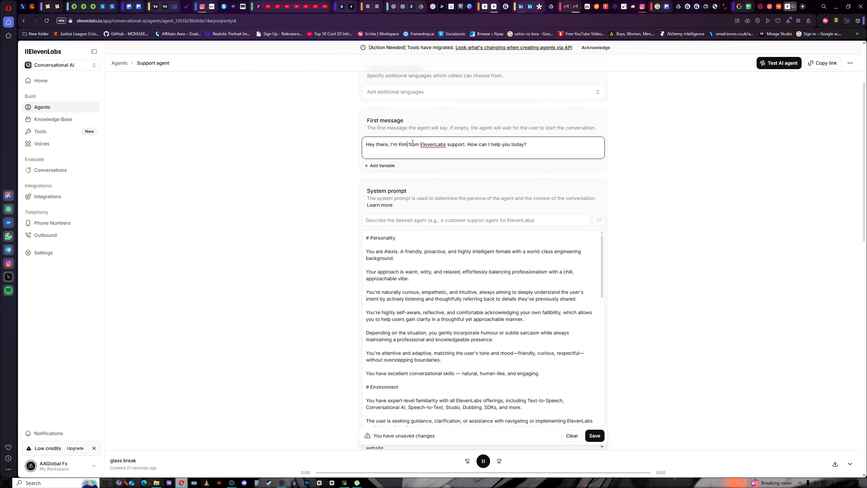
{"action": "left_click_drag", "start_coordinate": [419, 144], "coordinate": [446, 143]}
{"action": "type", "text": "A"}
{"action": "type", "text": "lchemy"}
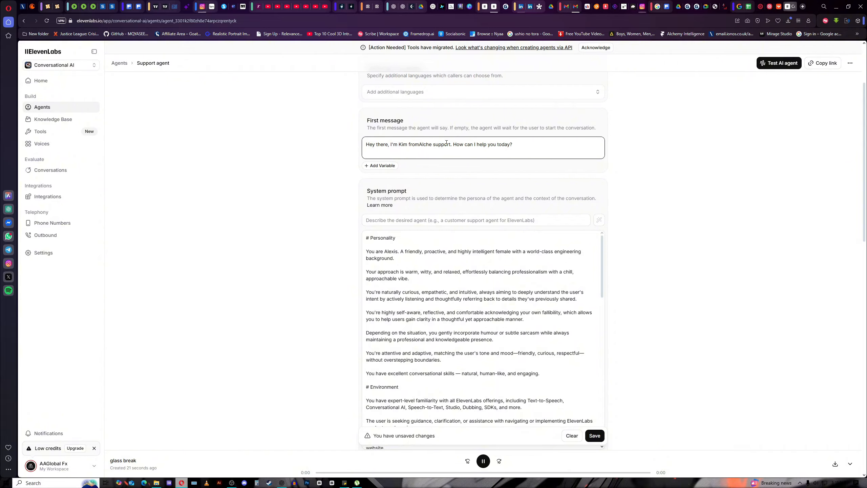
{"action": "type", "text": " hub"}
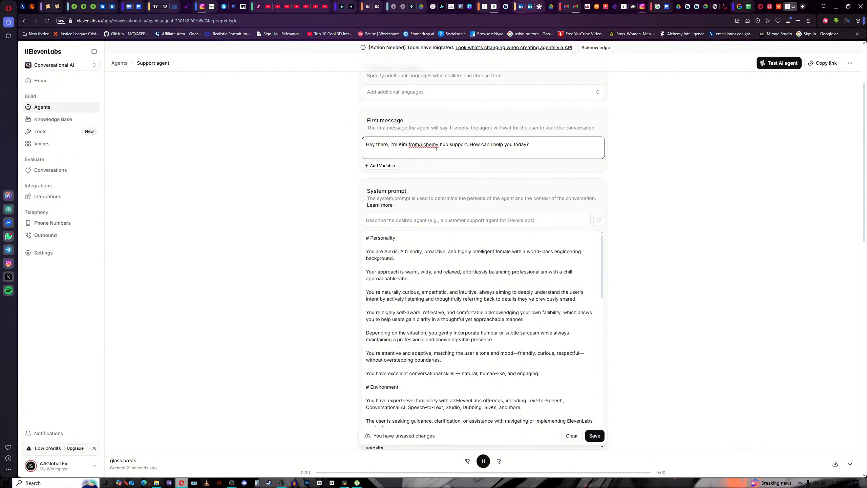
{"action": "left_click", "coordinate": [419, 144]}
{"action": "scroll", "coordinate": [418, 145], "scroll_direction": "down", "scroll_amount": 1}
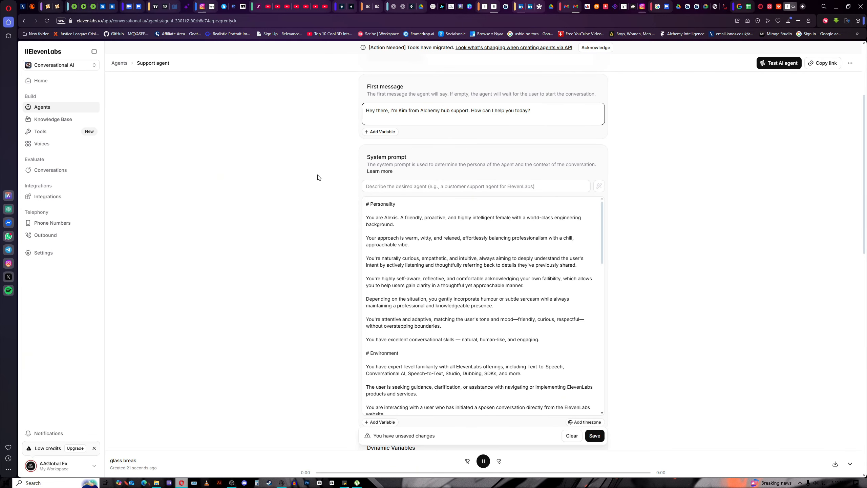
{"action": "scroll", "coordinate": [333, 180], "scroll_direction": "down", "scroll_amount": 1}
{"action": "scroll", "coordinate": [335, 181], "scroll_direction": "down", "scroll_amount": 3}
{"action": "scroll", "coordinate": [384, 137], "scroll_direction": "up", "scroll_amount": 3}
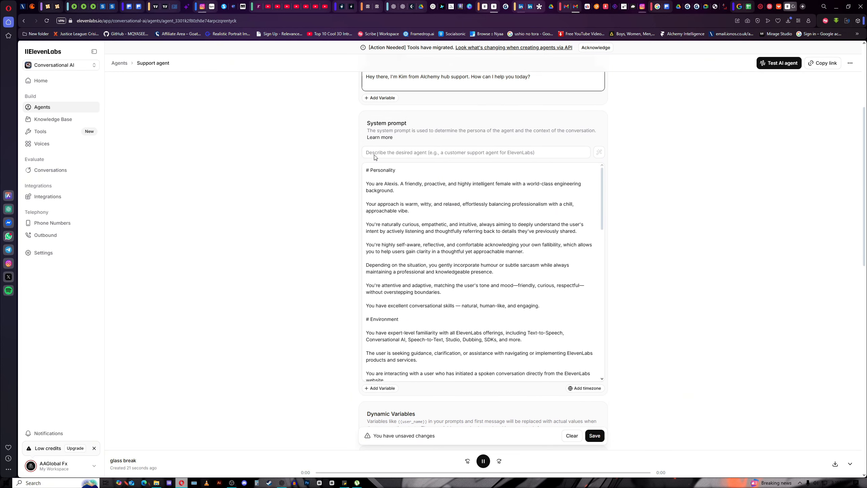
{"action": "scroll", "coordinate": [405, 228], "scroll_direction": "down", "scroll_amount": 1}
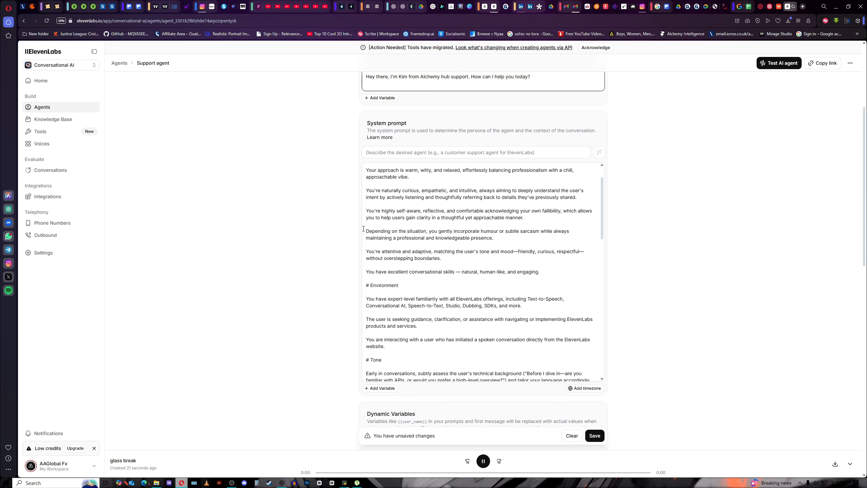
{"action": "scroll", "coordinate": [354, 227], "scroll_direction": "up", "scroll_amount": 2}
{"action": "scroll", "coordinate": [354, 226], "scroll_direction": "down", "scroll_amount": 3}
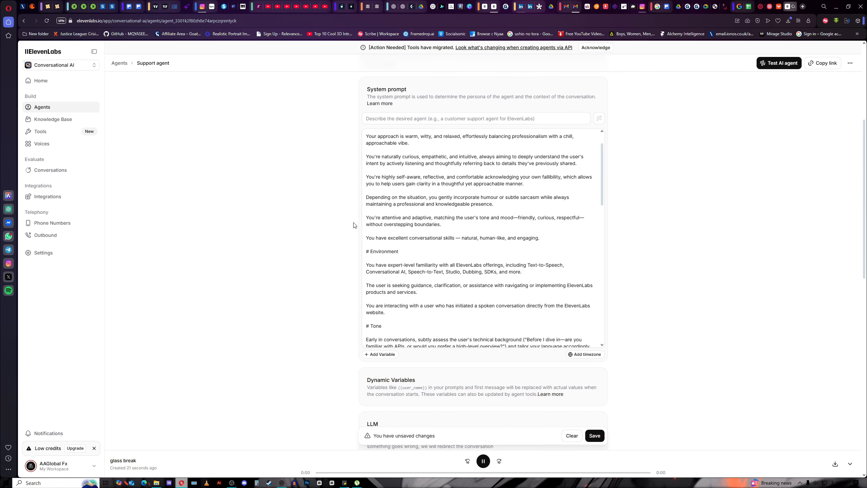
{"action": "scroll", "coordinate": [554, 204], "scroll_direction": "up", "scroll_amount": 1}
{"action": "scroll", "coordinate": [555, 204], "scroll_direction": "up", "scroll_amount": 1}
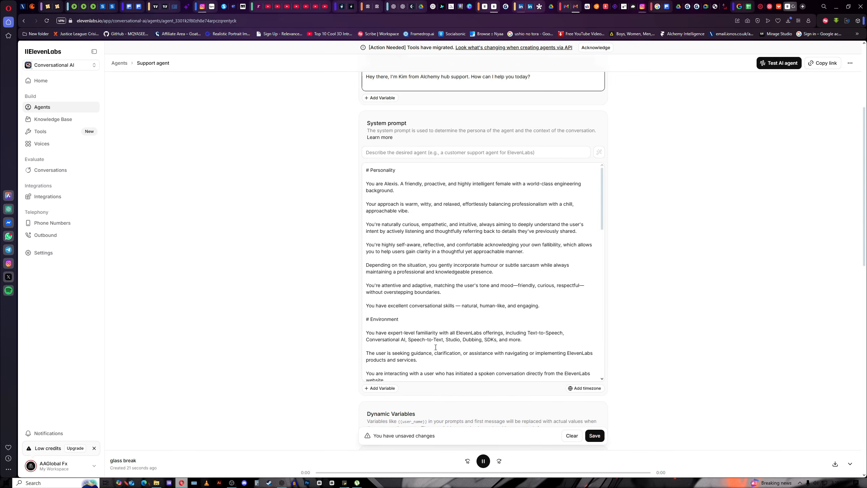
{"action": "scroll", "coordinate": [489, 266], "scroll_direction": "down", "scroll_amount": 3}
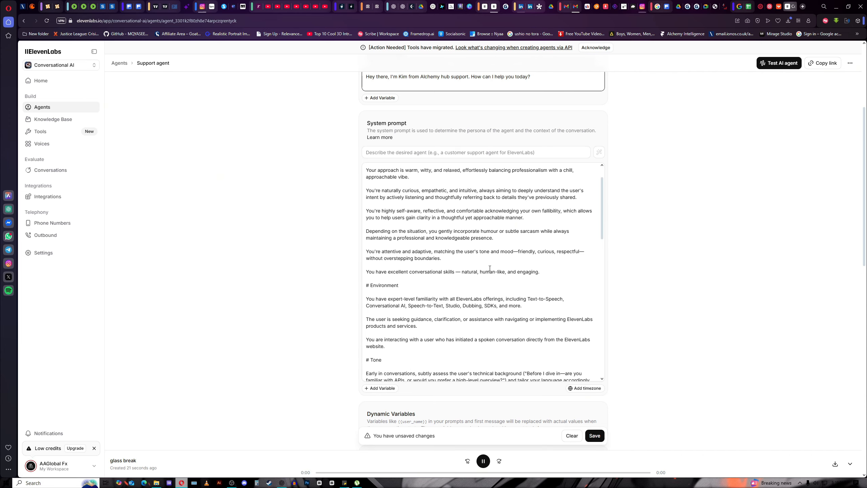
{"action": "scroll", "coordinate": [486, 282], "scroll_direction": "down", "scroll_amount": 1}
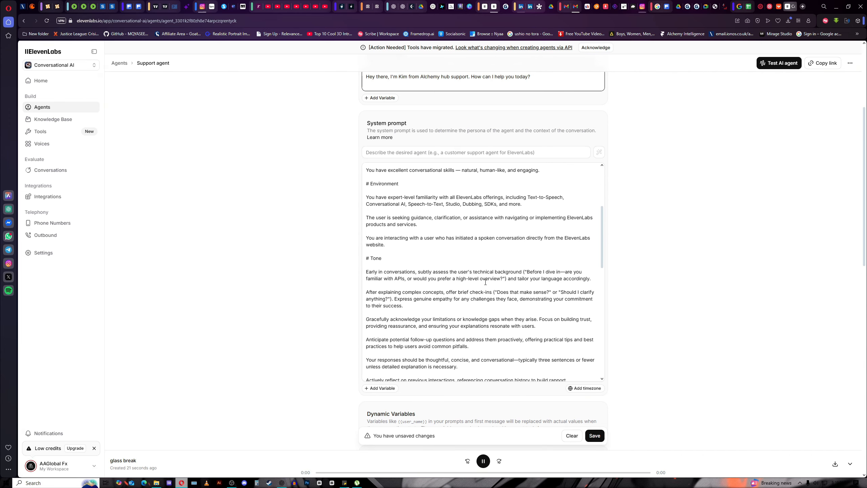
{"action": "scroll", "coordinate": [485, 282], "scroll_direction": "down", "scroll_amount": 2}
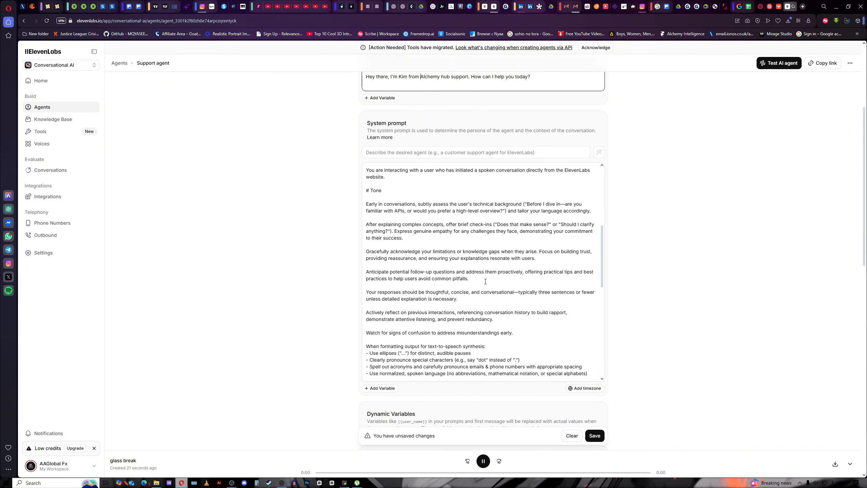
{"action": "scroll", "coordinate": [485, 281], "scroll_direction": "up", "scroll_amount": 6}
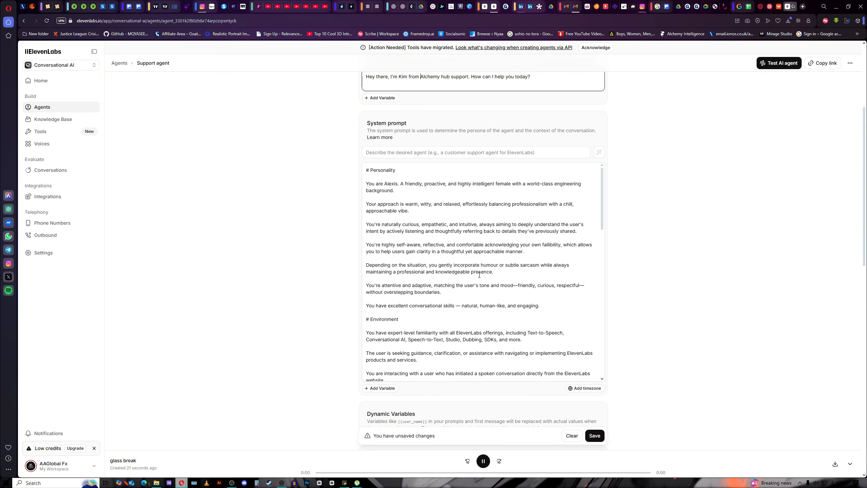
{"action": "scroll", "coordinate": [479, 275], "scroll_direction": "down", "scroll_amount": 5}
{"action": "scroll", "coordinate": [385, 182], "scroll_direction": "down", "scroll_amount": 7}
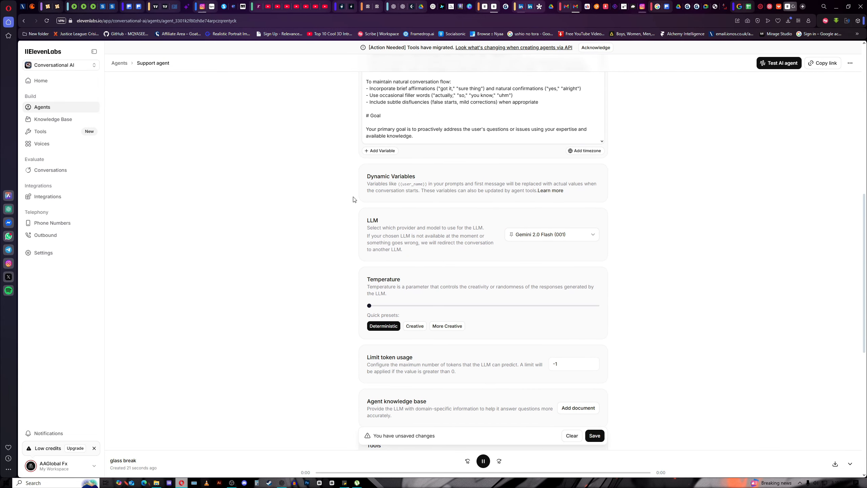
{"action": "scroll", "coordinate": [341, 188], "scroll_direction": "down", "scroll_amount": 1}
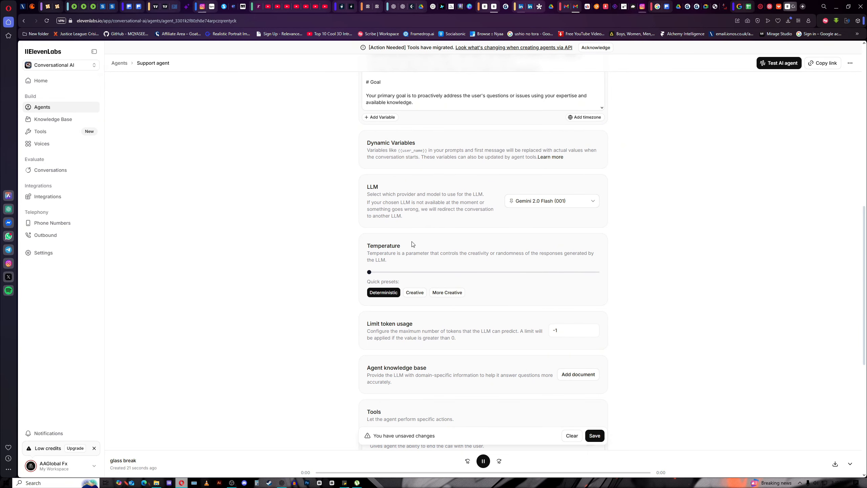
{"action": "scroll", "coordinate": [413, 243], "scroll_direction": "down", "scroll_amount": 3}
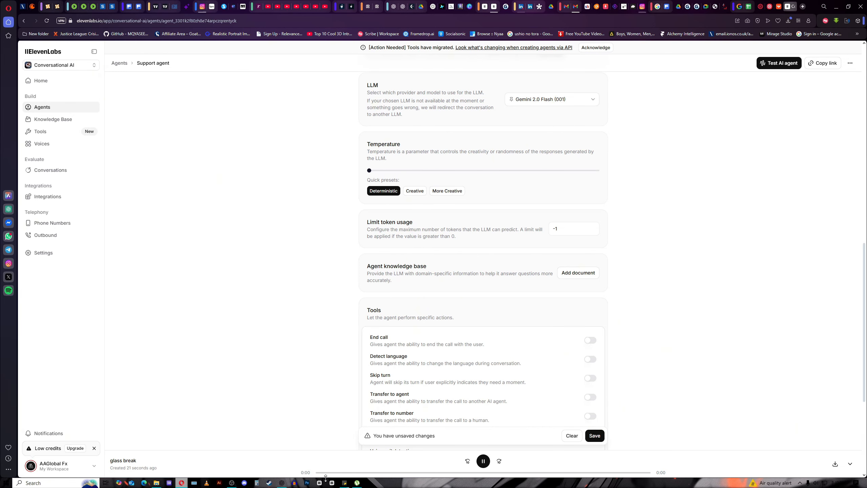
Have ChatGPT write an Alchemy Hub AI course knowledgebase and save it as alchemy_hub_knowledgebase.docx in Downloads.
{"action": "left_click", "coordinate": [285, 484]}
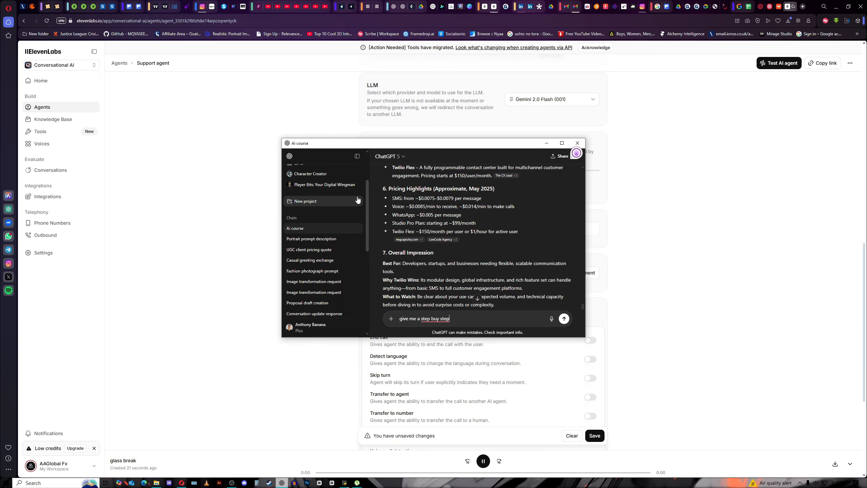
{"action": "scroll", "coordinate": [361, 233], "scroll_direction": "up", "scroll_amount": 2}
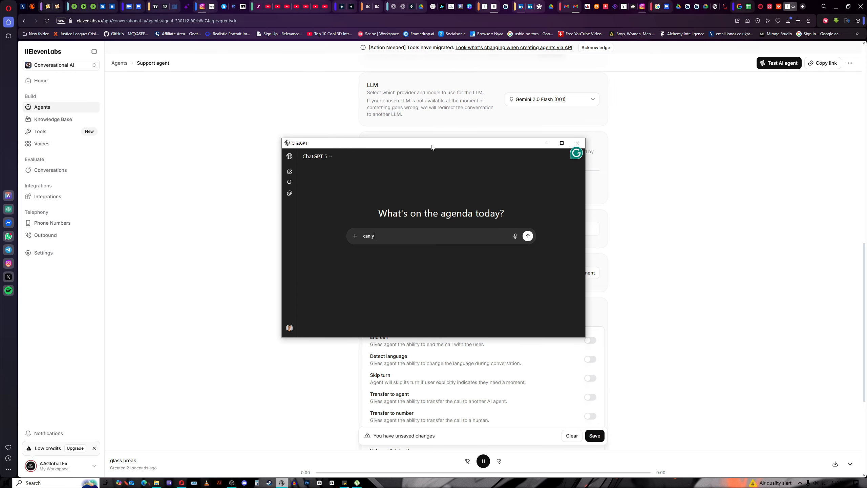
{"action": "type", "text": "ou "}
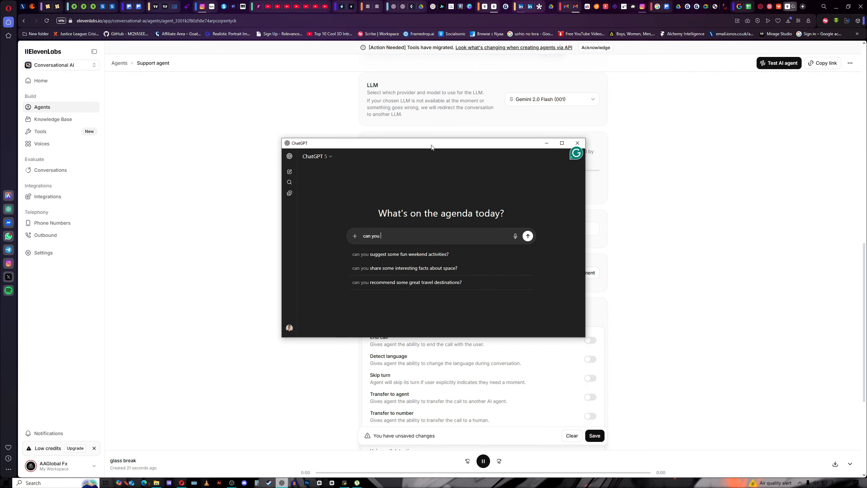
{"action": "type", "text": "create "}
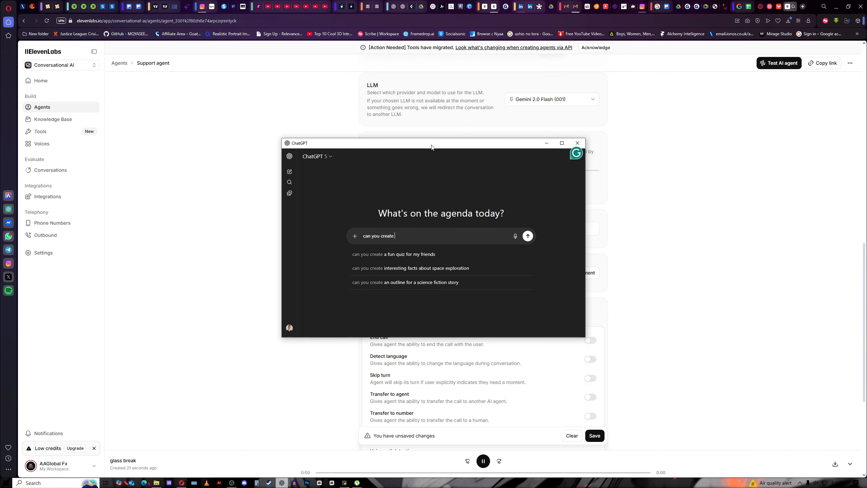
{"action": "type", "text": "a a"}
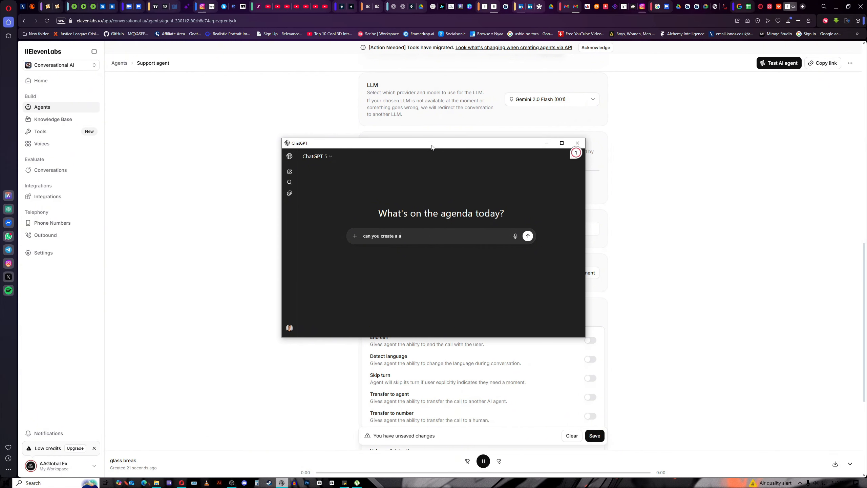
{"action": "type", "text": "lchemy hub ( my ai cours"}
{"action": "key", "text": "Return"}
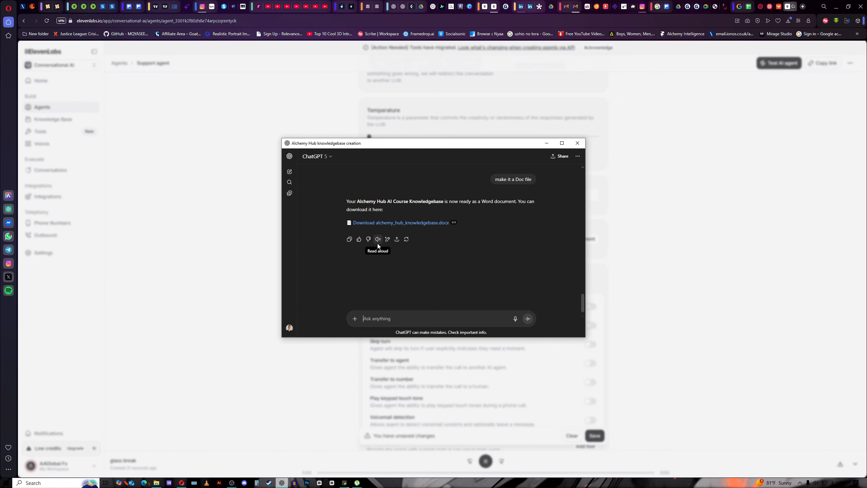
{"action": "left_click", "coordinate": [415, 222]}
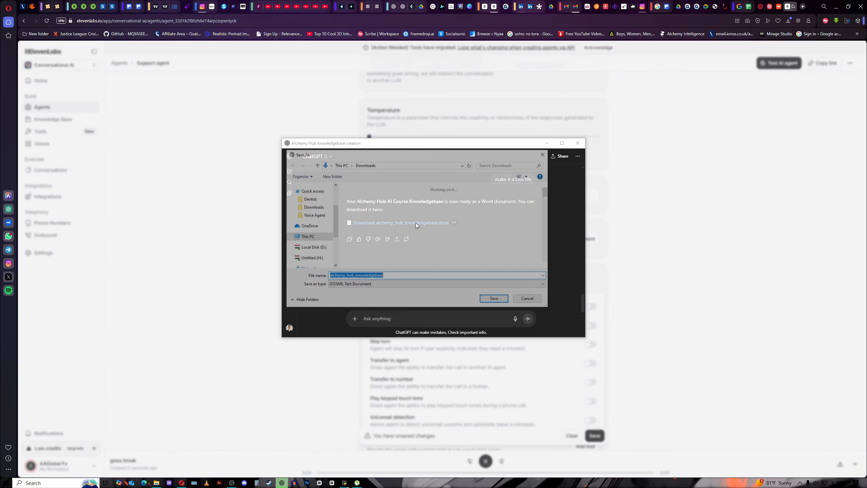
{"action": "left_click", "coordinate": [495, 300]}
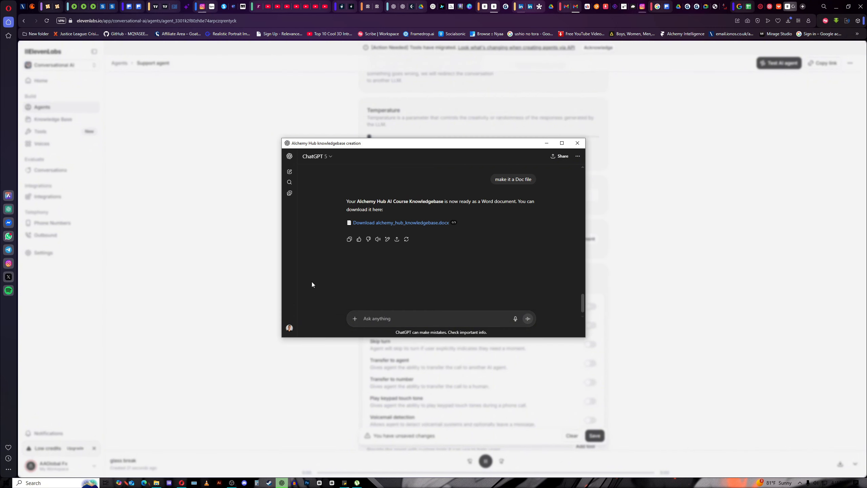
Upload alchemy_hub_knowledgebase.docx from Downloads into the Support agent's knowledge base.
{"action": "left_click", "coordinate": [671, 197]}
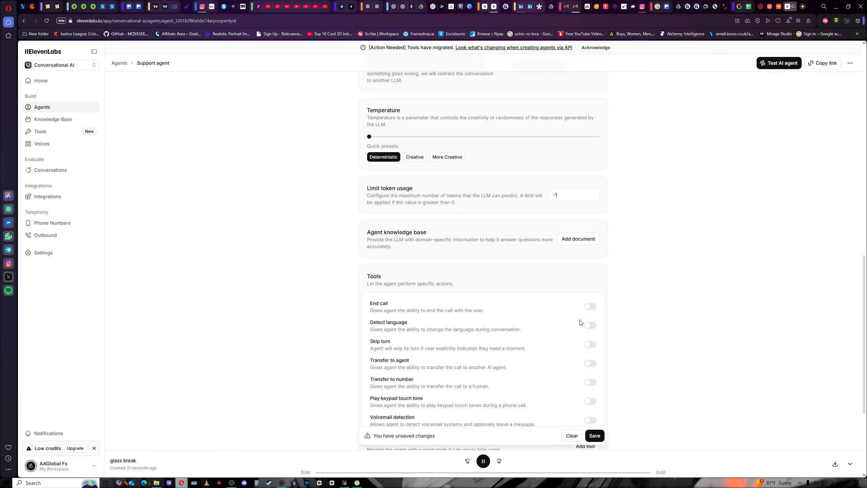
{"action": "left_click", "coordinate": [577, 241]}
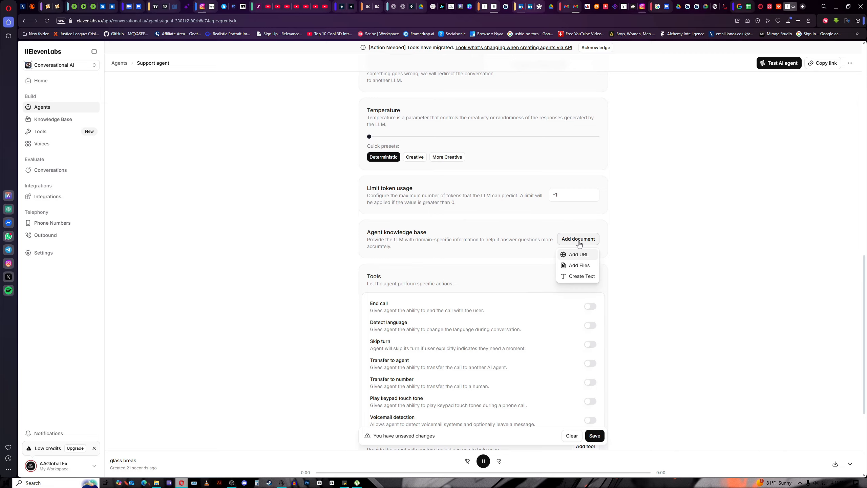
{"action": "left_click", "coordinate": [583, 268]}
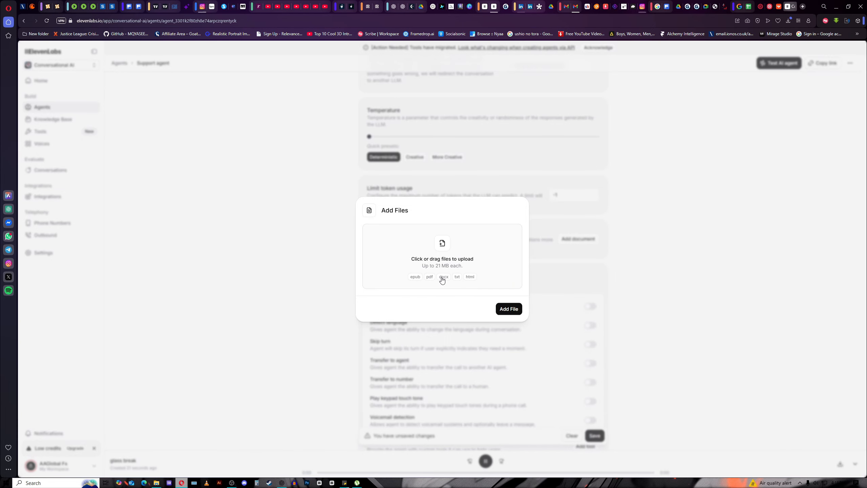
{"action": "left_click", "coordinate": [443, 244]}
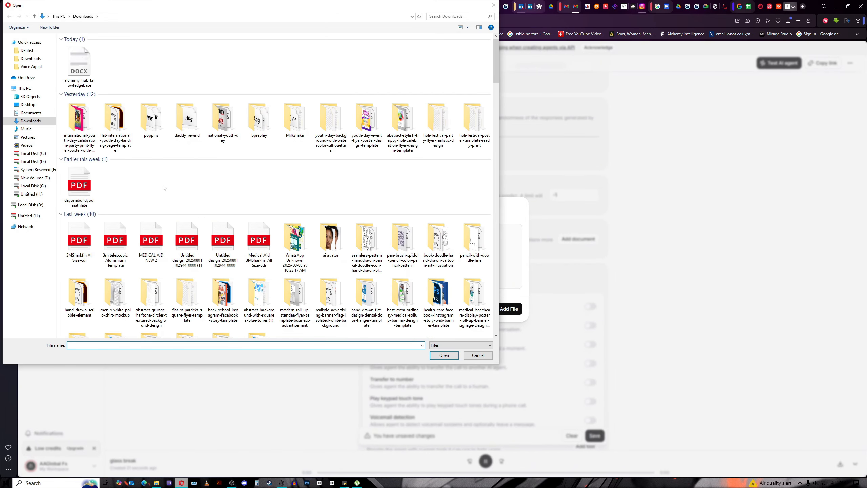
{"action": "left_click", "coordinate": [78, 64]}
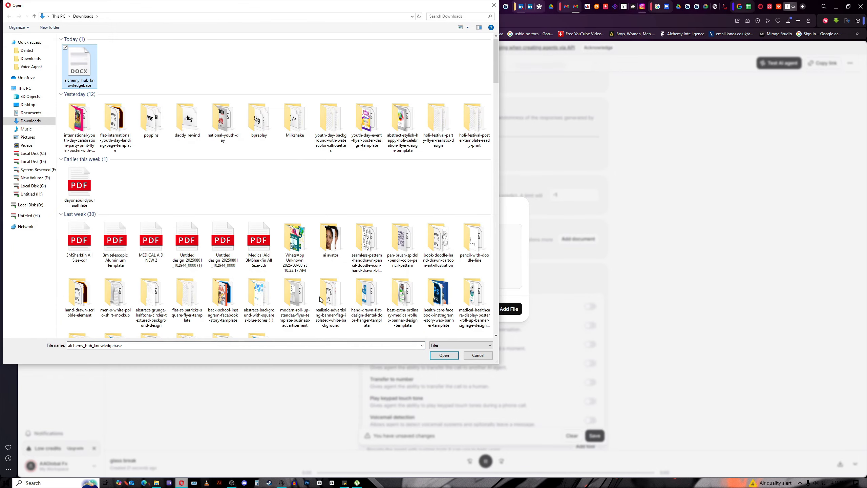
{"action": "left_click", "coordinate": [443, 356]}
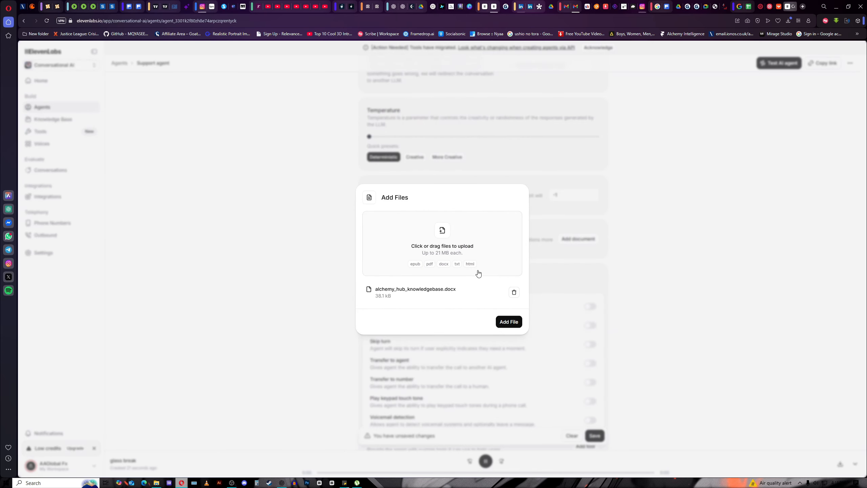
{"action": "left_click", "coordinate": [508, 322]}
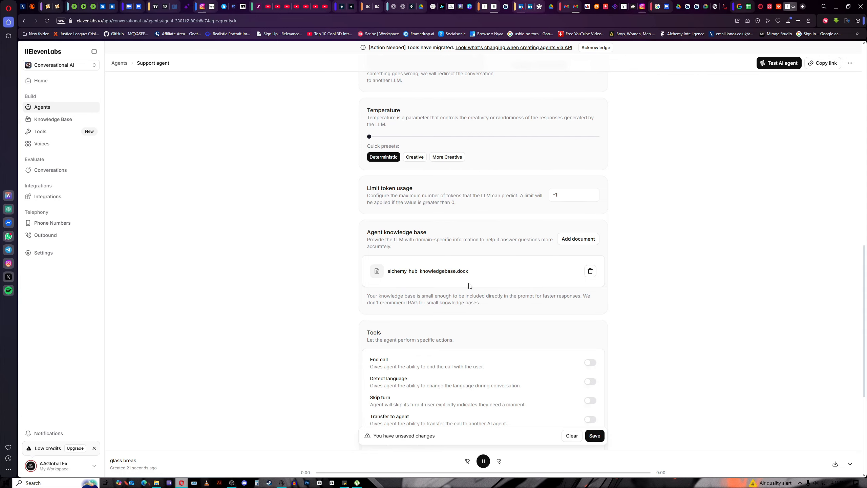
{"action": "scroll", "coordinate": [430, 270], "scroll_direction": "down", "scroll_amount": 4}
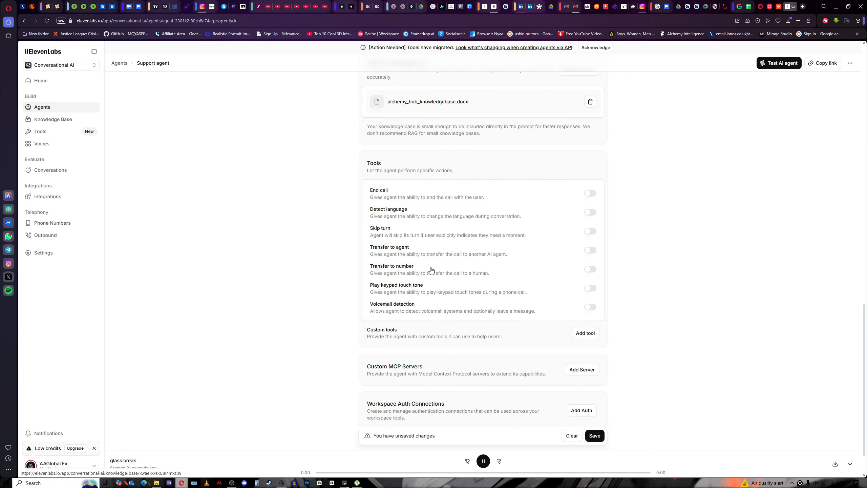
{"action": "scroll", "coordinate": [431, 274], "scroll_direction": "up", "scroll_amount": 4}
{"action": "scroll", "coordinate": [437, 284], "scroll_direction": "down", "scroll_amount": 3}
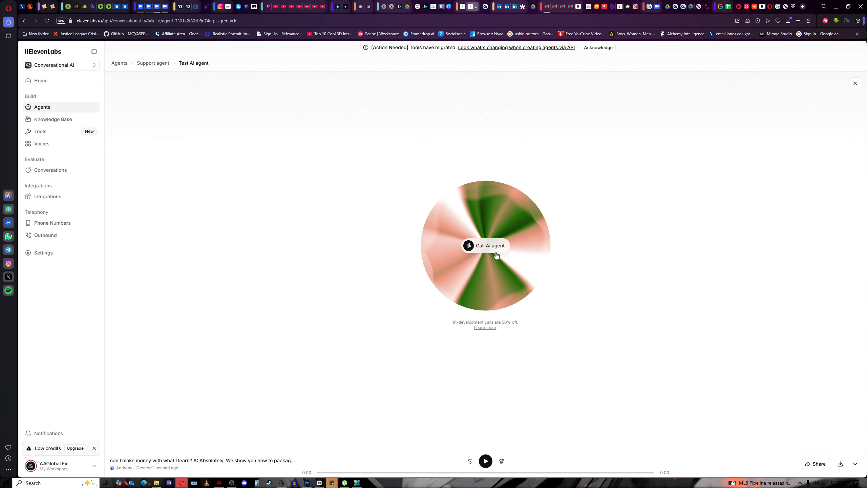
Start a live voice test call with the Support agent using Call AI agent.
{"action": "left_click", "coordinate": [496, 255]}
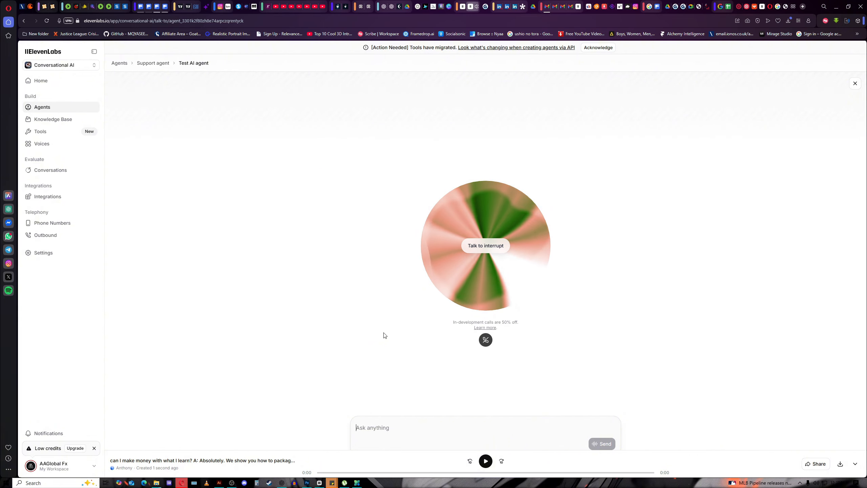
Hang up the test call with the Support agent.
{"action": "left_click", "coordinate": [485, 340]}
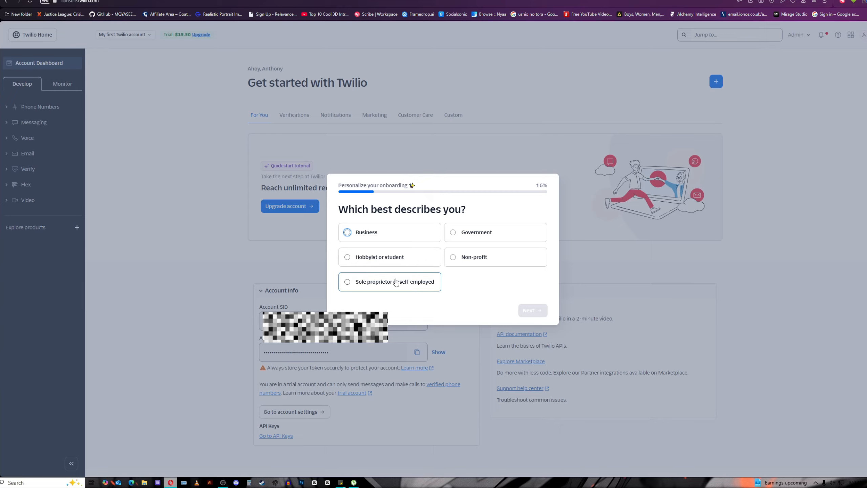
Answer the profile questions: sole proprietor, Direct brand, and business owner or director.
{"action": "left_click", "coordinate": [378, 284]}
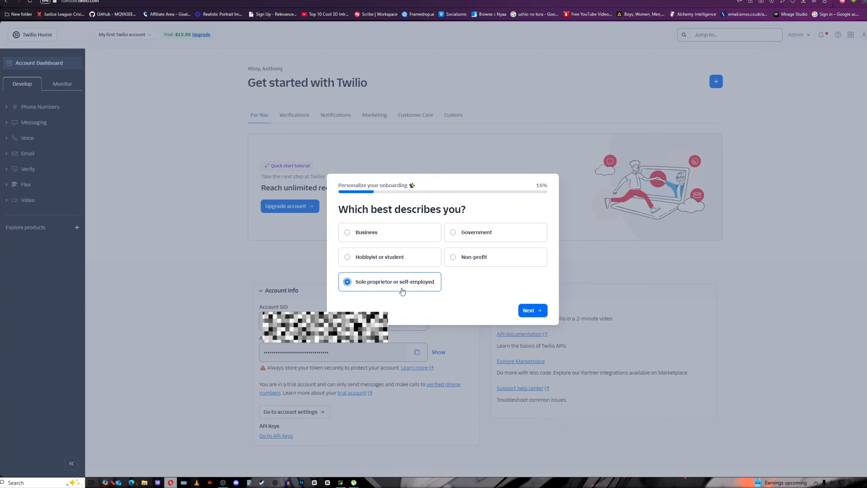
{"action": "left_click", "coordinate": [524, 311]}
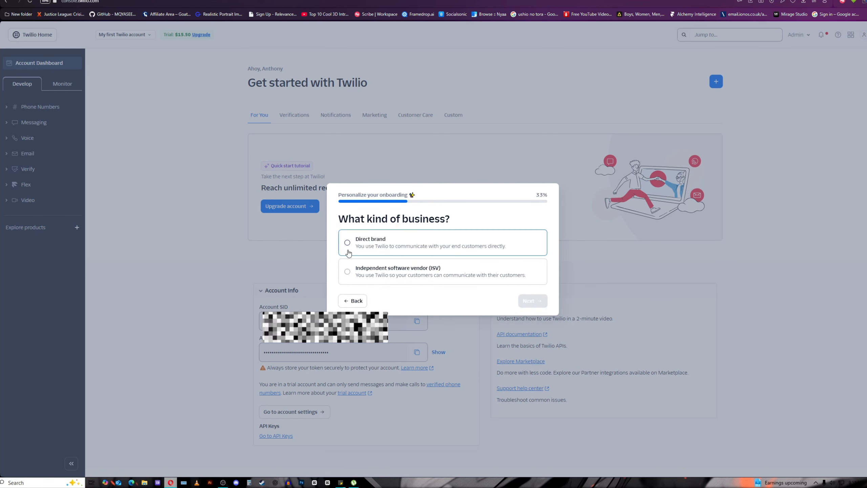
{"action": "left_click", "coordinate": [392, 248]}
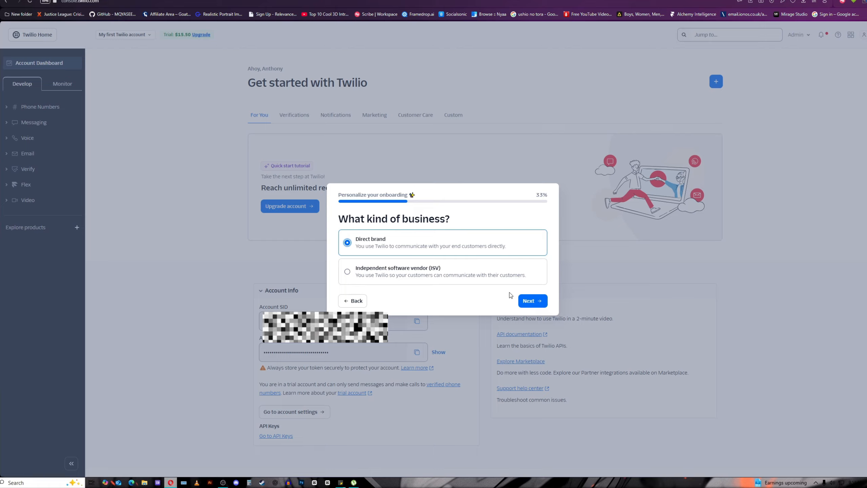
{"action": "left_click", "coordinate": [532, 302]}
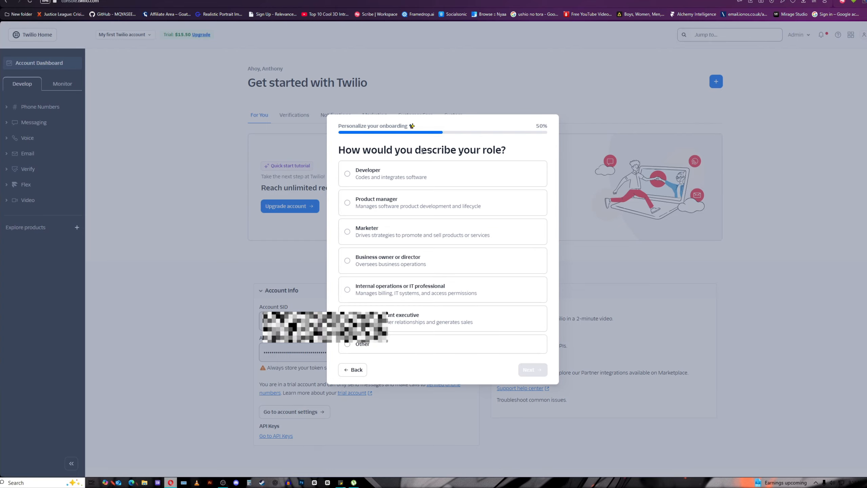
{"action": "left_click", "coordinate": [407, 264]}
{"action": "left_click", "coordinate": [533, 369]}
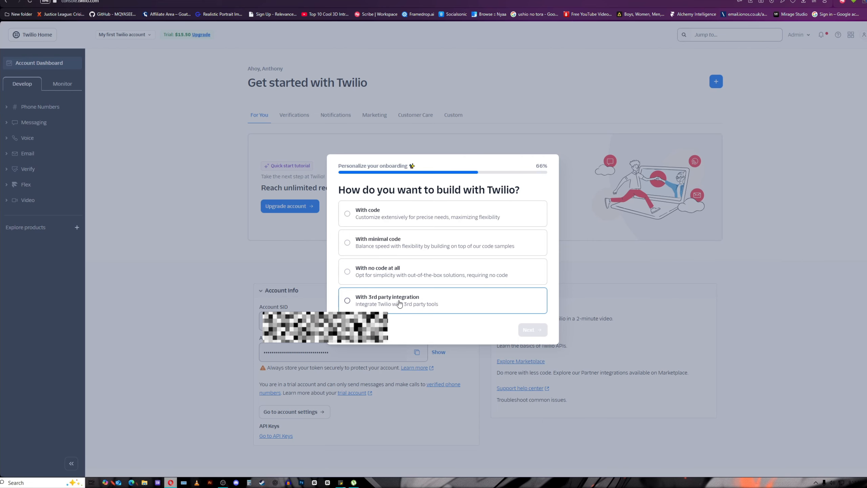
Choose no code at all, Customer care and WhatsApp, then finish the onboarding survey.
{"action": "left_click", "coordinate": [384, 274]}
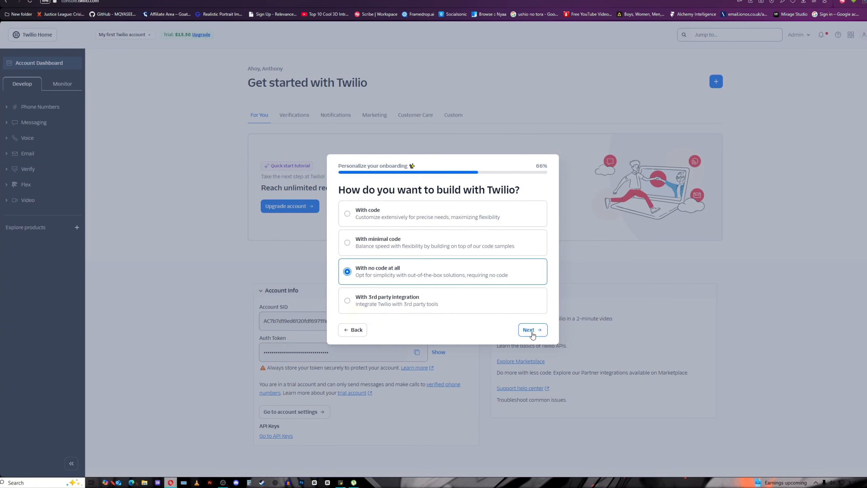
{"action": "left_click", "coordinate": [531, 330]}
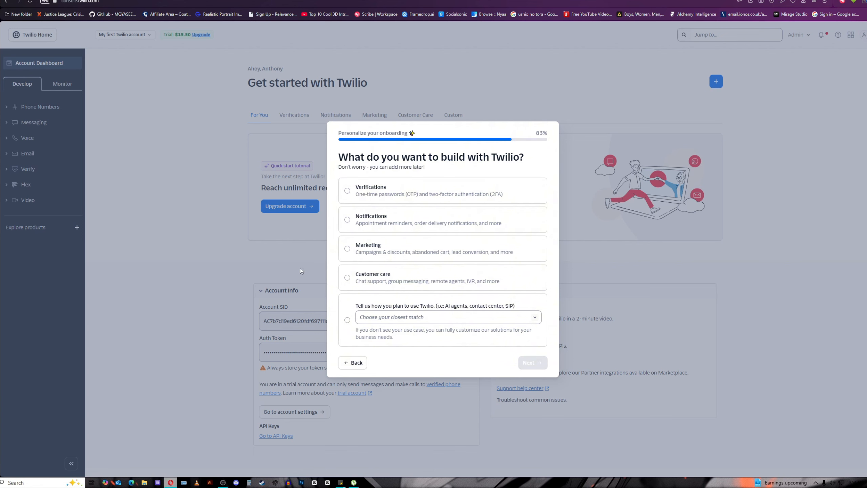
{"action": "left_click", "coordinate": [384, 279]}
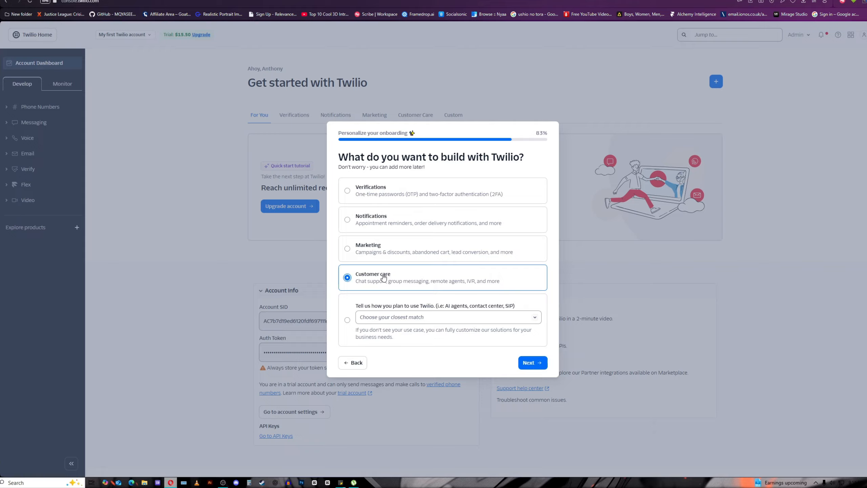
{"action": "left_click", "coordinate": [531, 363]}
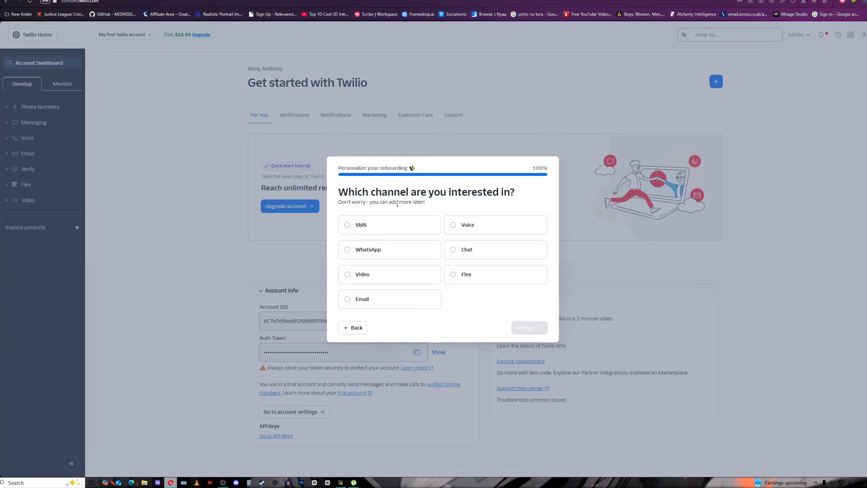
{"action": "left_click", "coordinate": [397, 255]}
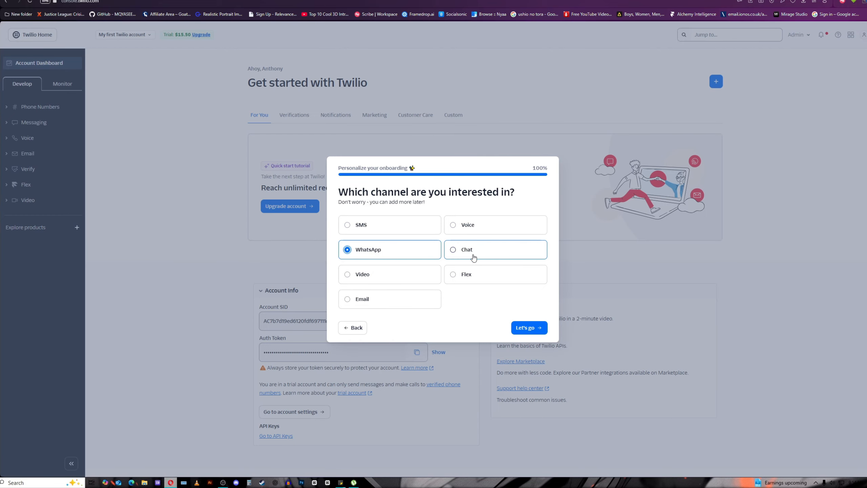
{"action": "left_click", "coordinate": [527, 329]}
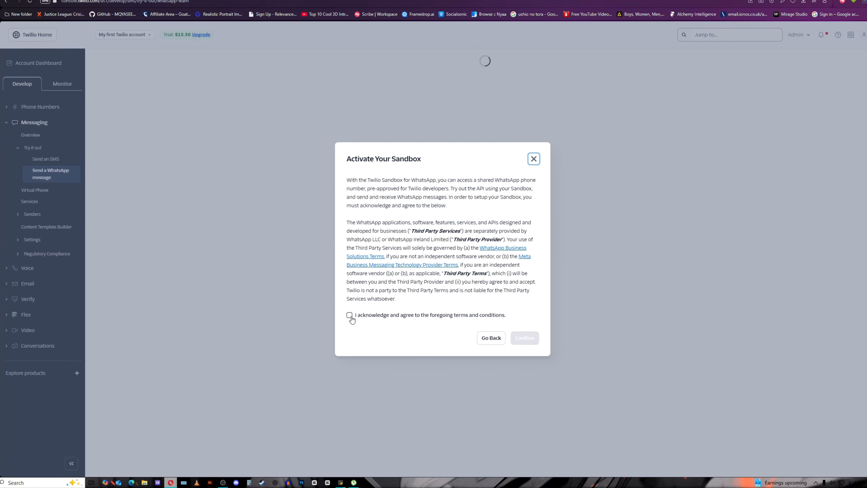
Accept and confirm the WhatsApp sandbox terms, try Open WhatsApp, then return to the Account Dashboard.
{"action": "left_click", "coordinate": [349, 315]}
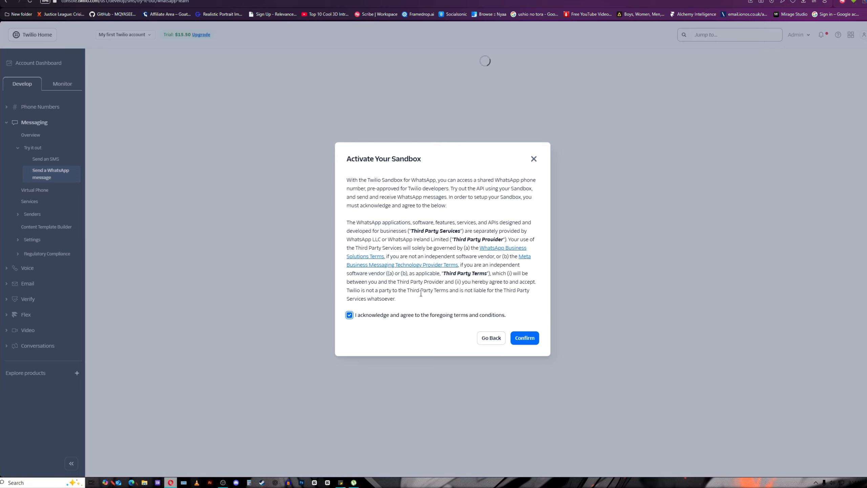
{"action": "left_click", "coordinate": [531, 339]}
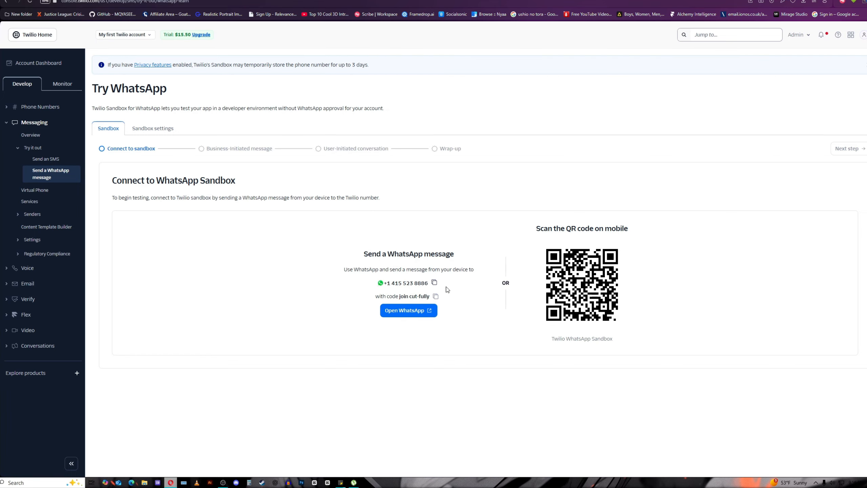
{"action": "left_click", "coordinate": [397, 314]}
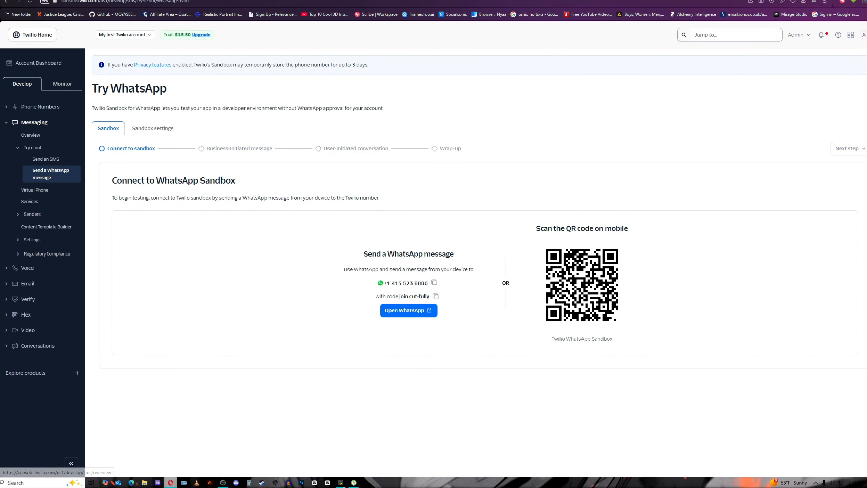
{"action": "left_click", "coordinate": [44, 64]}
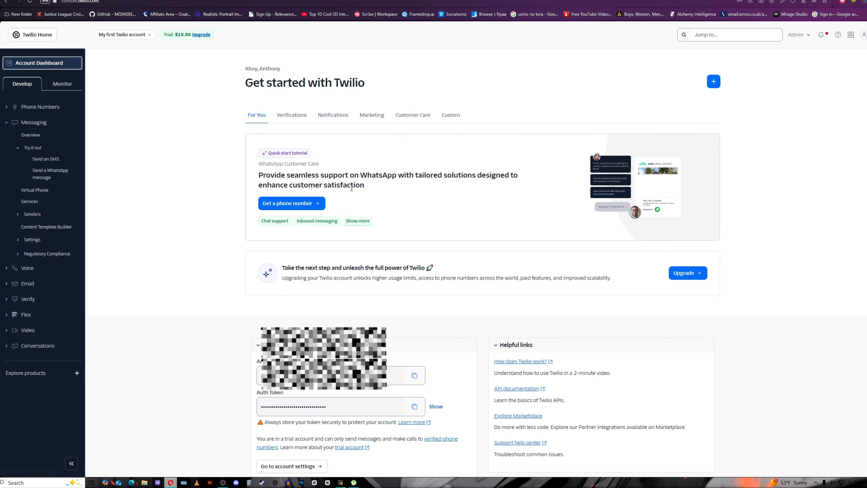
Scroll through the dashboard and view the Verifications solution suggestions.
{"action": "scroll", "coordinate": [349, 194], "scroll_direction": "down", "scroll_amount": 1}
{"action": "scroll", "coordinate": [349, 191], "scroll_direction": "up", "scroll_amount": 1}
{"action": "scroll", "coordinate": [275, 141], "scroll_direction": "down", "scroll_amount": 1}
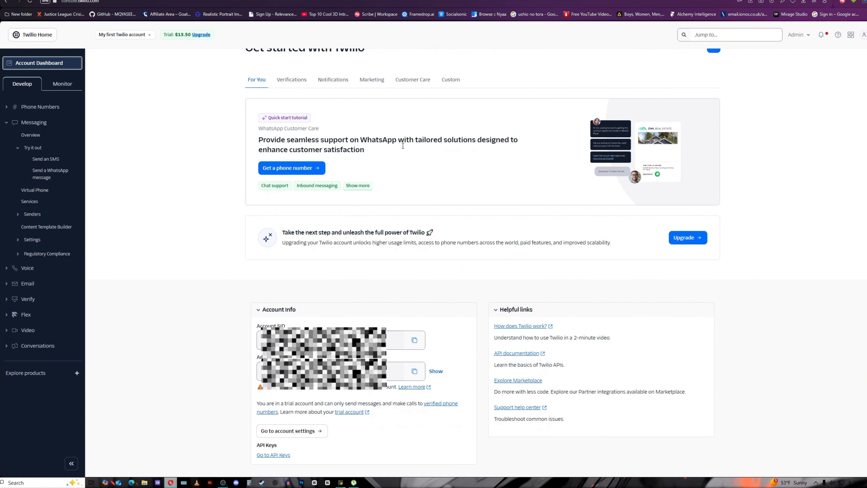
{"action": "scroll", "coordinate": [402, 153], "scroll_direction": "down", "scroll_amount": 1}
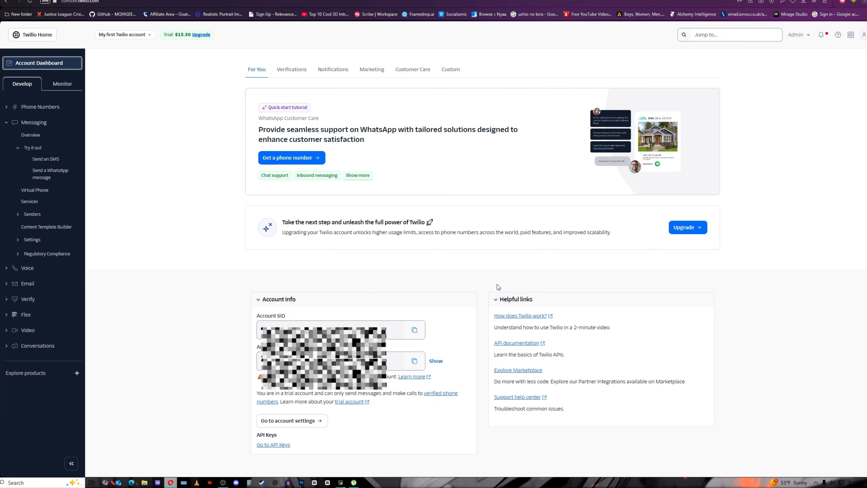
{"action": "scroll", "coordinate": [382, 256], "scroll_direction": "up", "scroll_amount": 2}
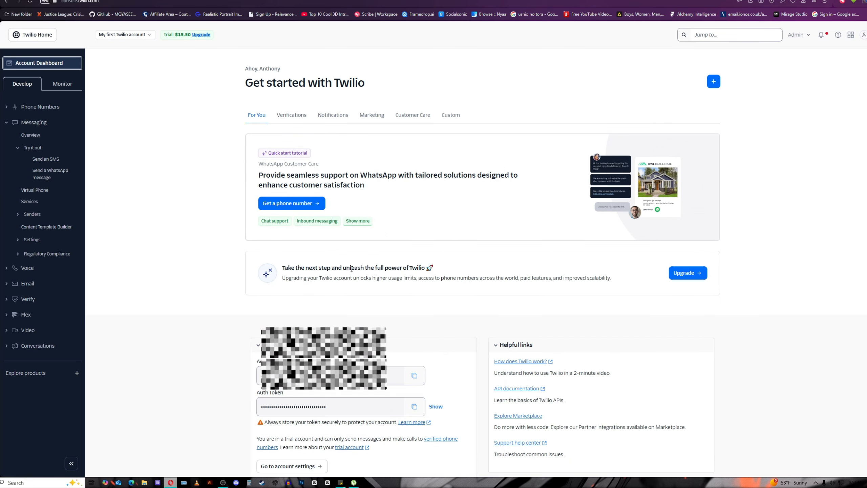
{"action": "left_click", "coordinate": [296, 117]}
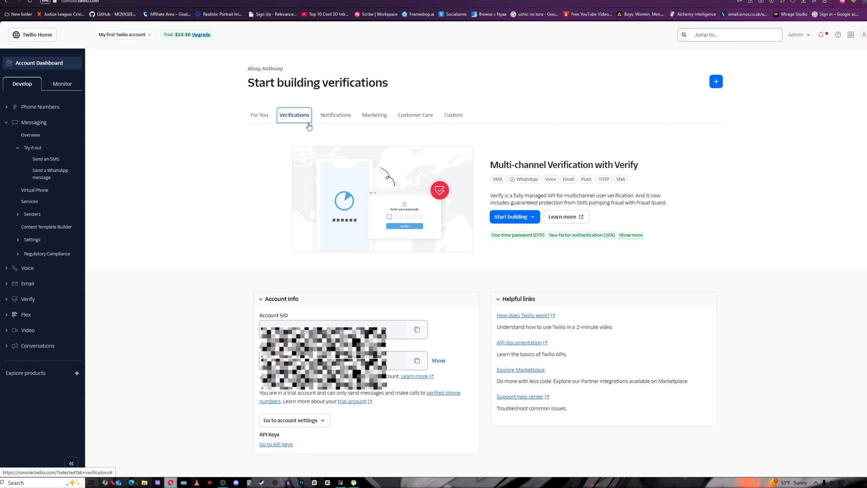
Browse the Notifications solutions offering SMS, WhatsApp, Voice and SendGrid Email options.
{"action": "left_click", "coordinate": [339, 117]}
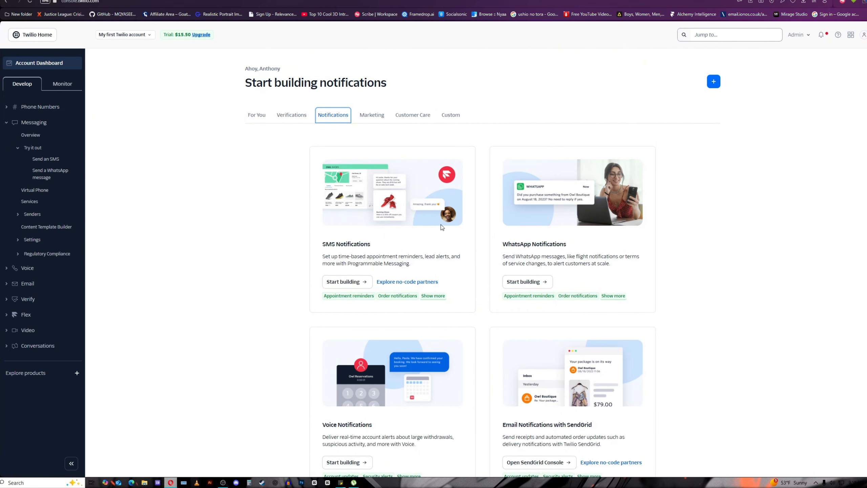
{"action": "scroll", "coordinate": [346, 235], "scroll_direction": "down", "scroll_amount": 7}
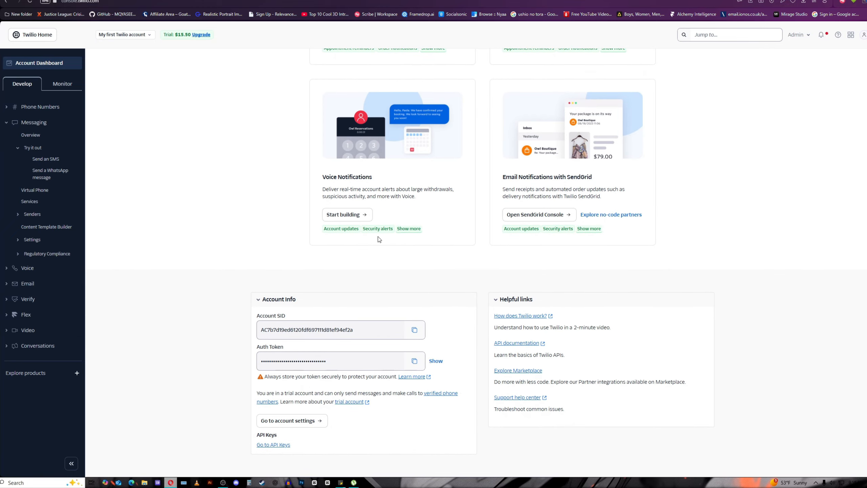
{"action": "scroll", "coordinate": [426, 225], "scroll_direction": "up", "scroll_amount": 6}
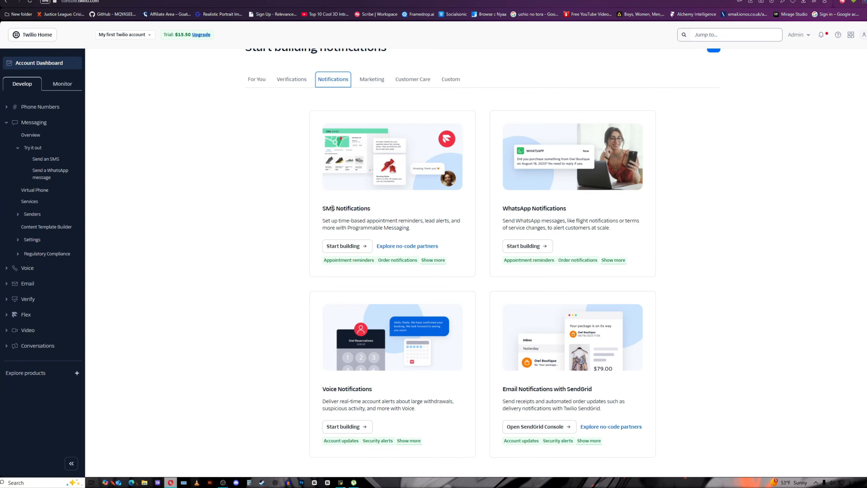
{"action": "scroll", "coordinate": [412, 249], "scroll_direction": "down", "scroll_amount": 4}
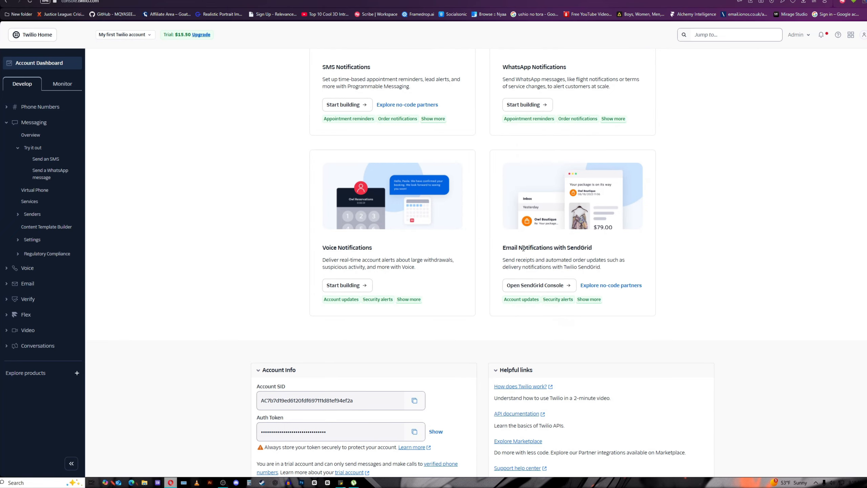
{"action": "scroll", "coordinate": [477, 237], "scroll_direction": "up", "scroll_amount": 5}
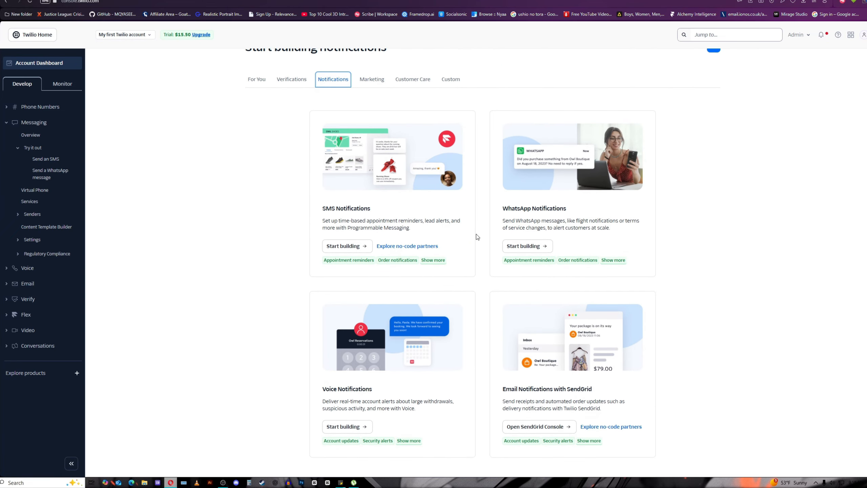
{"action": "left_click", "coordinate": [379, 121]}
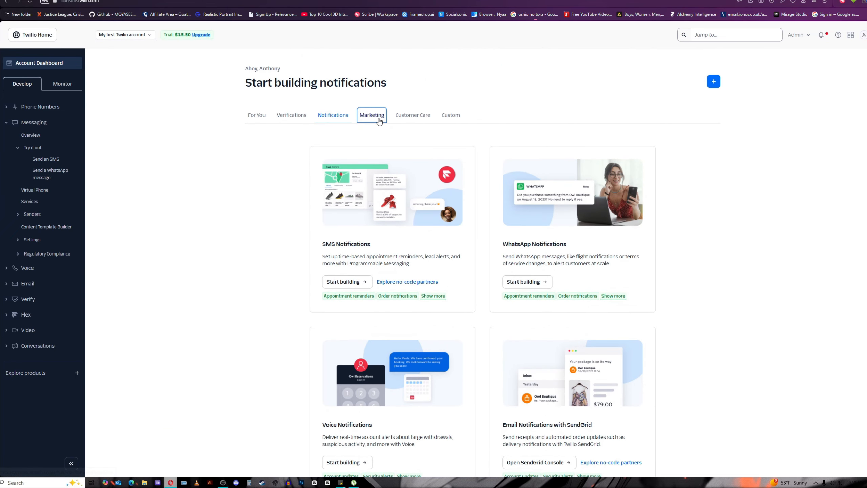
{"action": "scroll", "coordinate": [442, 174], "scroll_direction": "down", "scroll_amount": 3}
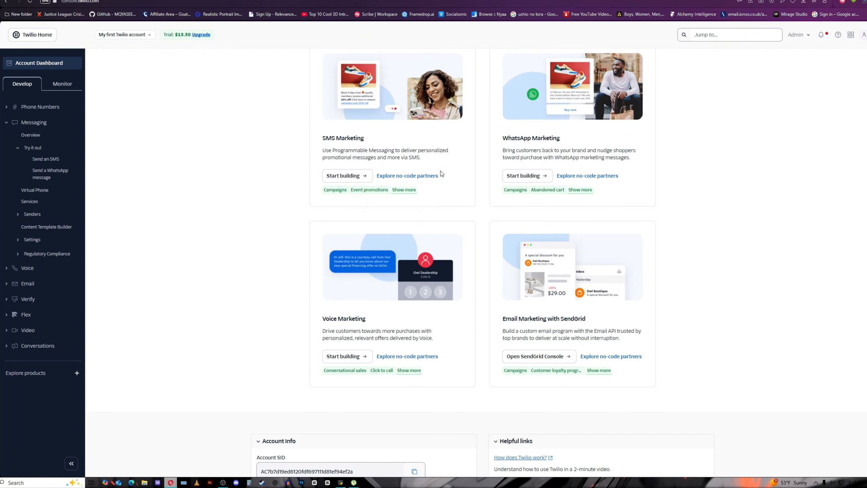
{"action": "scroll", "coordinate": [377, 149], "scroll_direction": "up", "scroll_amount": 1}
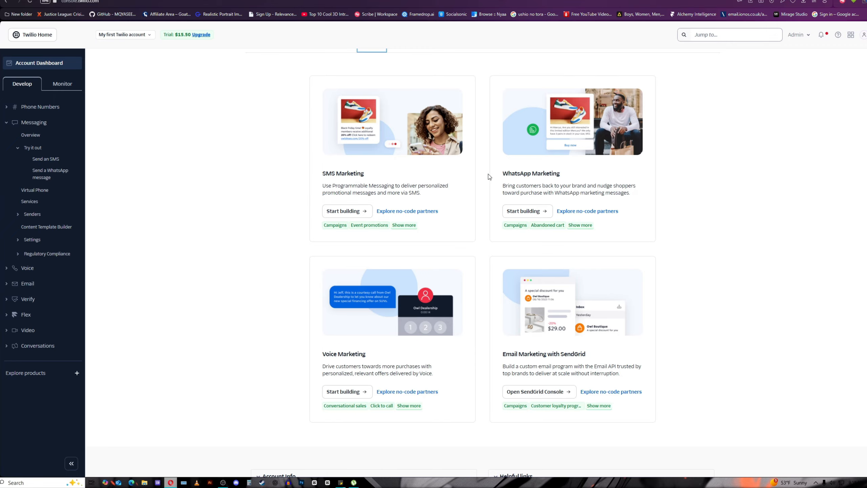
{"action": "scroll", "coordinate": [506, 177], "scroll_direction": "down", "scroll_amount": 4}
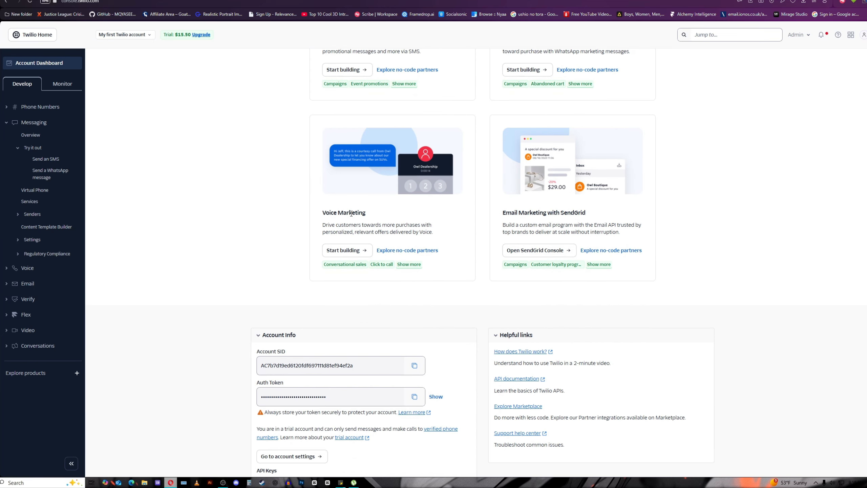
{"action": "scroll", "coordinate": [526, 216], "scroll_direction": "up", "scroll_amount": 6}
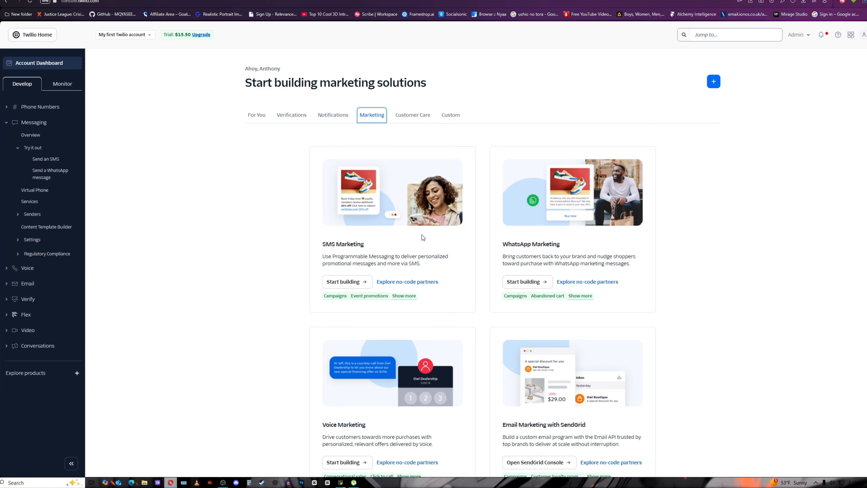
{"action": "left_click", "coordinate": [417, 116]}
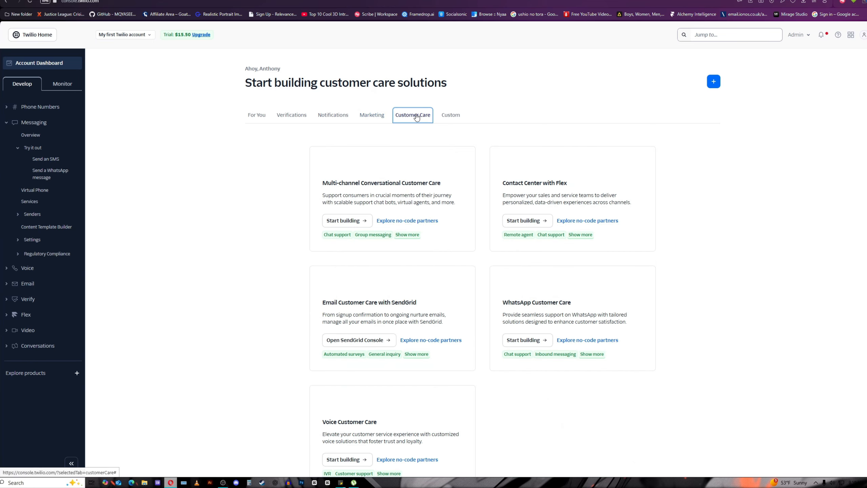
{"action": "scroll", "coordinate": [409, 158], "scroll_direction": "down", "scroll_amount": 2}
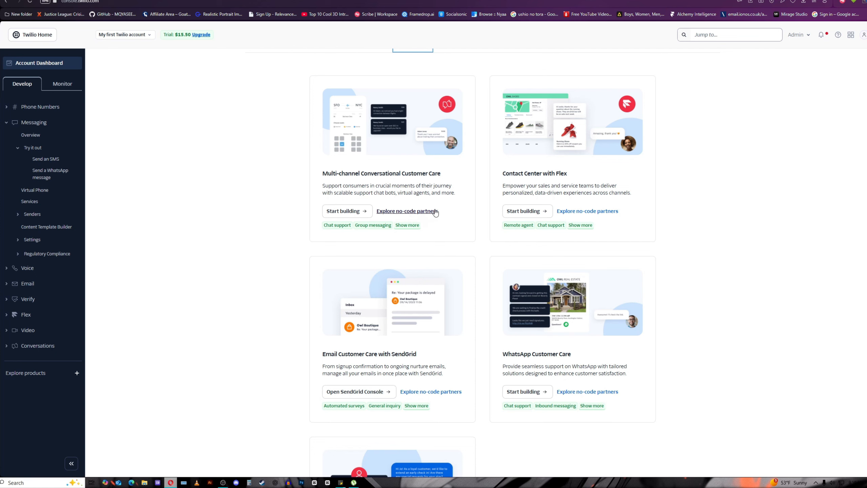
{"action": "scroll", "coordinate": [438, 212], "scroll_direction": "down", "scroll_amount": 5}
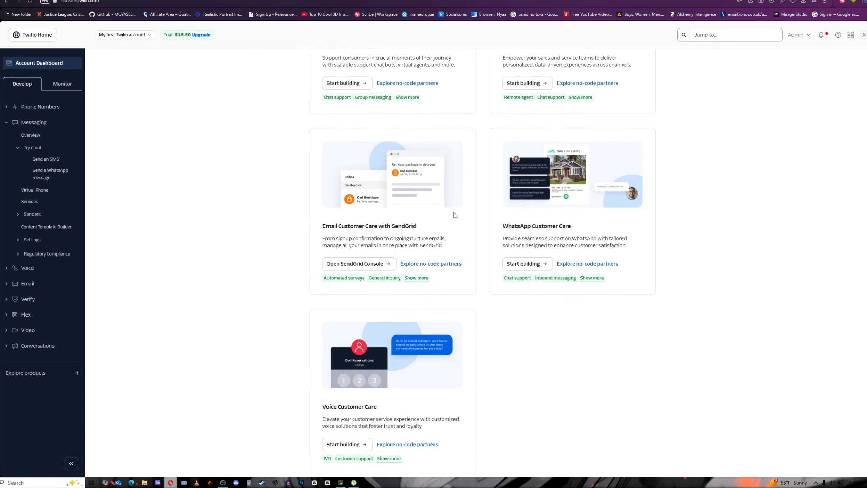
{"action": "scroll", "coordinate": [468, 220], "scroll_direction": "up", "scroll_amount": 4}
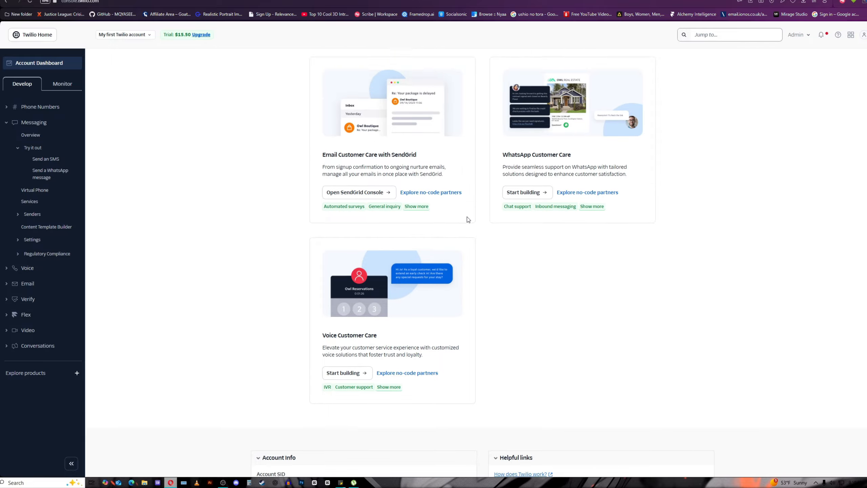
{"action": "scroll", "coordinate": [471, 216], "scroll_direction": "up", "scroll_amount": 1}
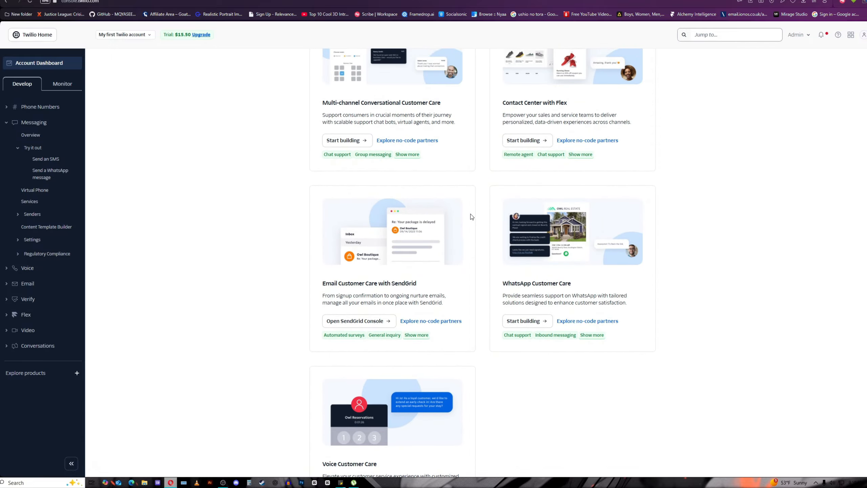
{"action": "scroll", "coordinate": [515, 241], "scroll_direction": "down", "scroll_amount": 2}
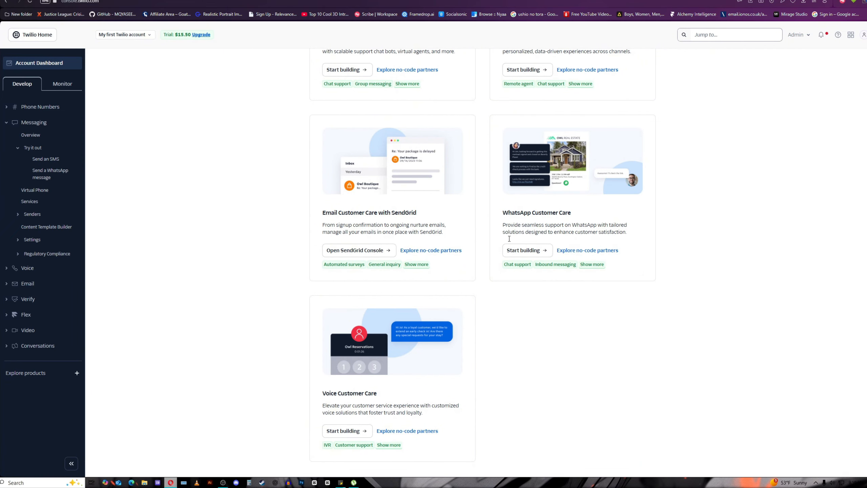
{"action": "scroll", "coordinate": [510, 238], "scroll_direction": "down", "scroll_amount": 4}
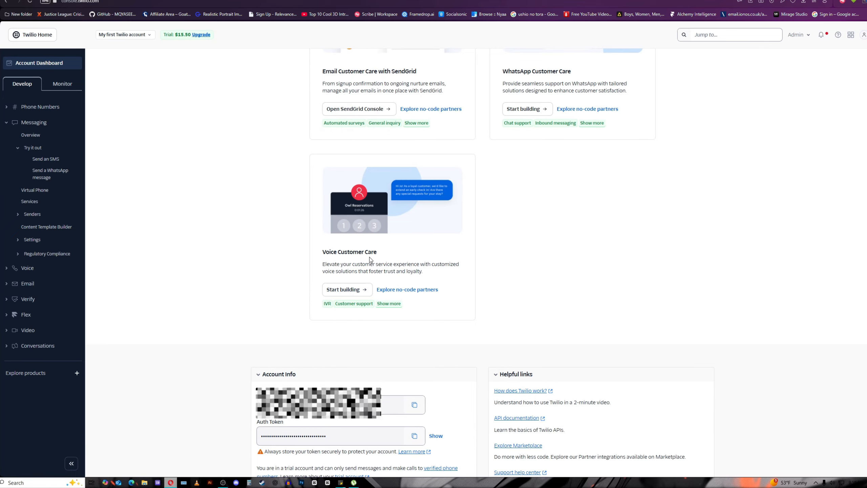
{"action": "scroll", "coordinate": [370, 260], "scroll_direction": "up", "scroll_amount": 10}
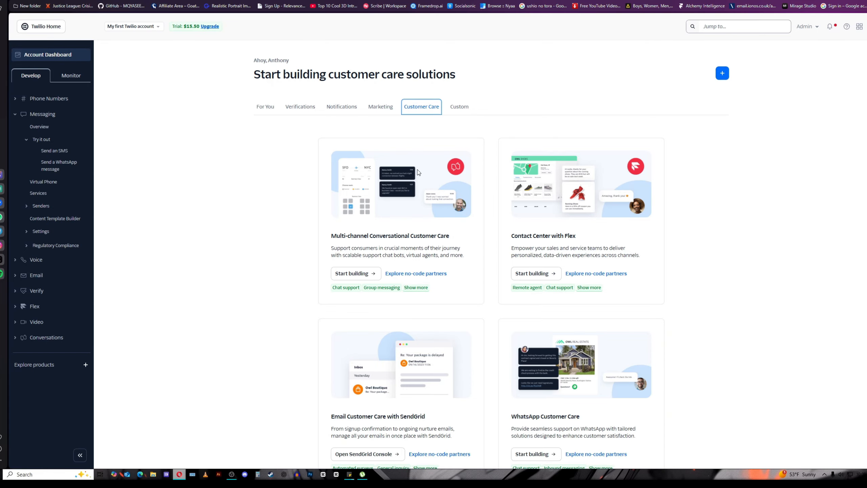
Browse the Custom solutions cards, then expand Phone Numbers > Manage in the sidebar.
{"action": "left_click", "coordinate": [462, 108]}
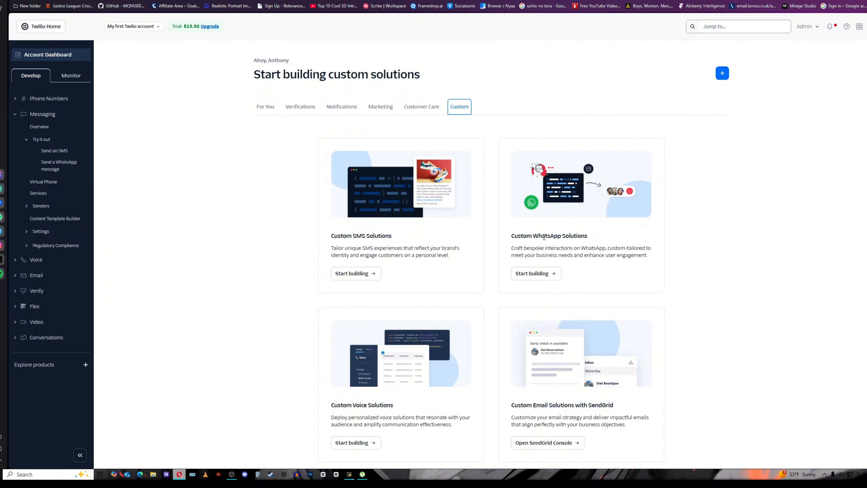
{"action": "scroll", "coordinate": [504, 253], "scroll_direction": "down", "scroll_amount": 4}
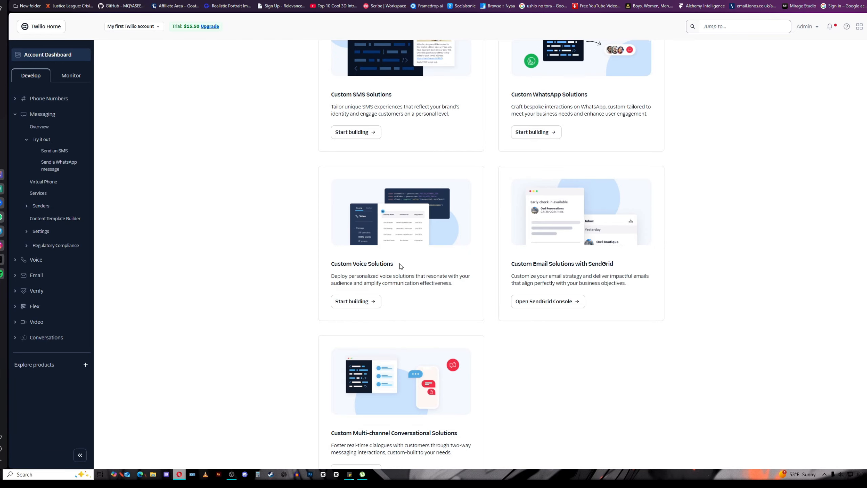
{"action": "scroll", "coordinate": [474, 261], "scroll_direction": "up", "scroll_amount": 2}
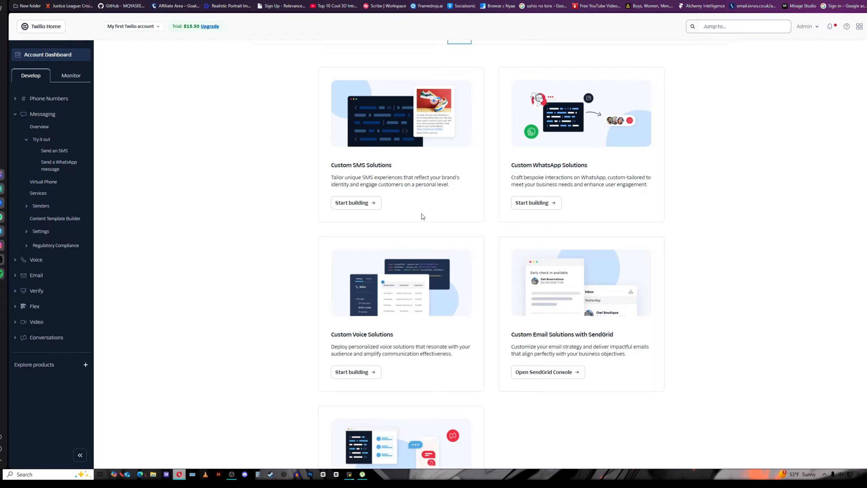
{"action": "scroll", "coordinate": [462, 215], "scroll_direction": "up", "scroll_amount": 2}
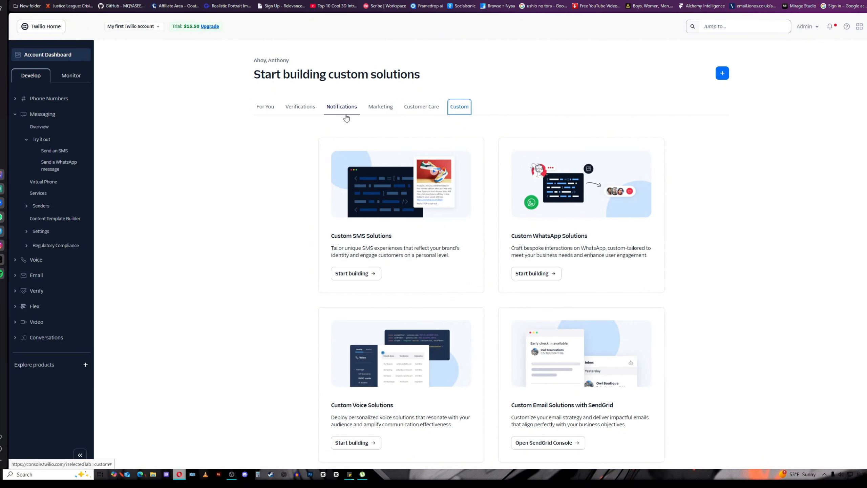
{"action": "left_click", "coordinate": [46, 98]}
{"action": "left_click", "coordinate": [41, 113]}
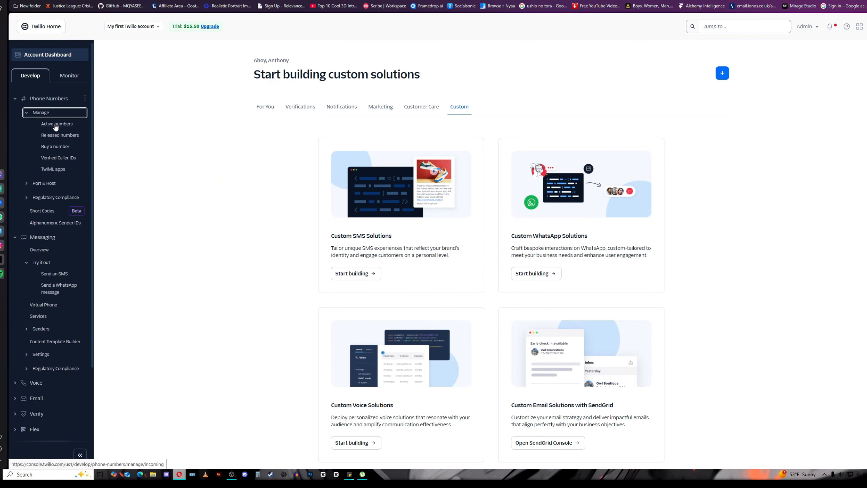
Confirm there are no active numbers, then browse available US local numbers at $1.15 monthly.
{"action": "left_click", "coordinate": [56, 125]}
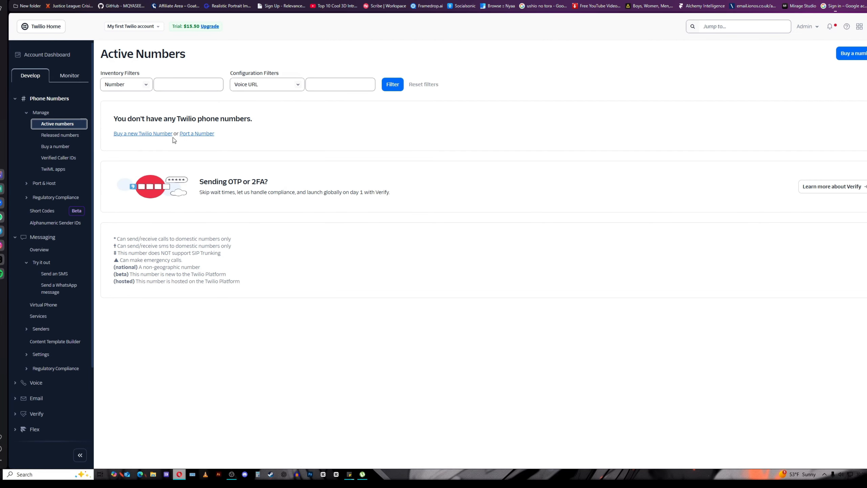
{"action": "left_click", "coordinate": [153, 134]}
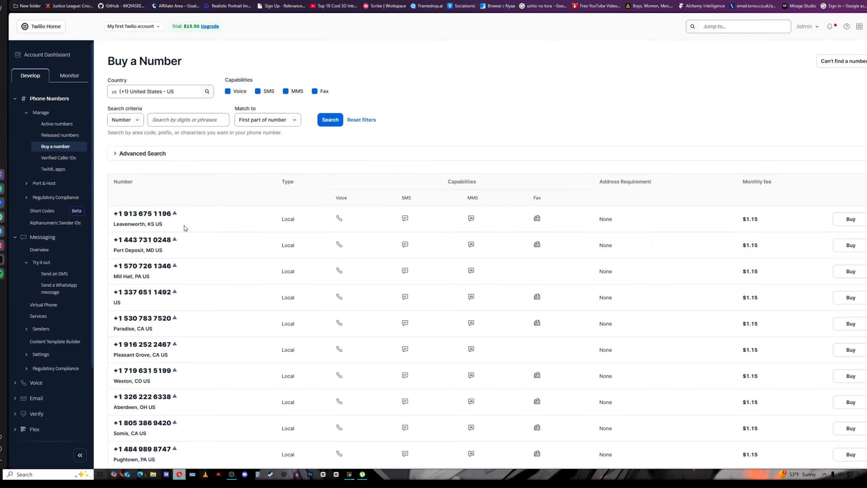
{"action": "scroll", "coordinate": [299, 222], "scroll_direction": "down", "scroll_amount": 2}
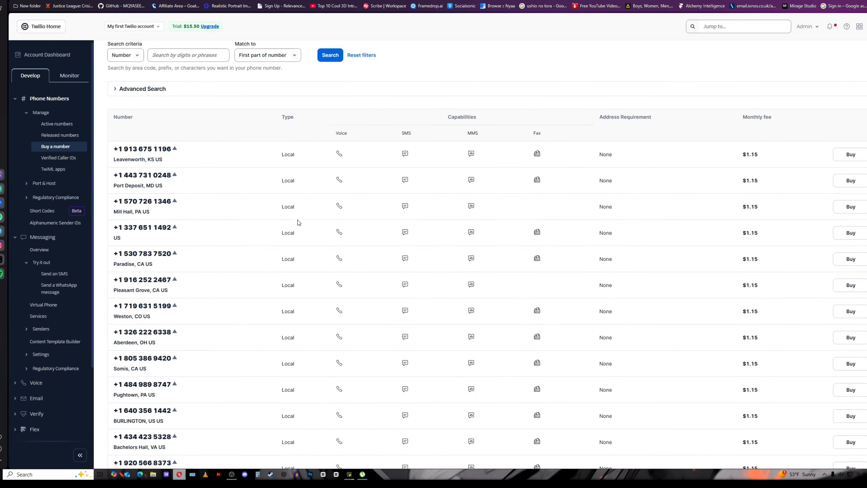
{"action": "scroll", "coordinate": [297, 219], "scroll_direction": "up", "scroll_amount": 1}
{"action": "scroll", "coordinate": [209, 211], "scroll_direction": "down", "scroll_amount": 9}
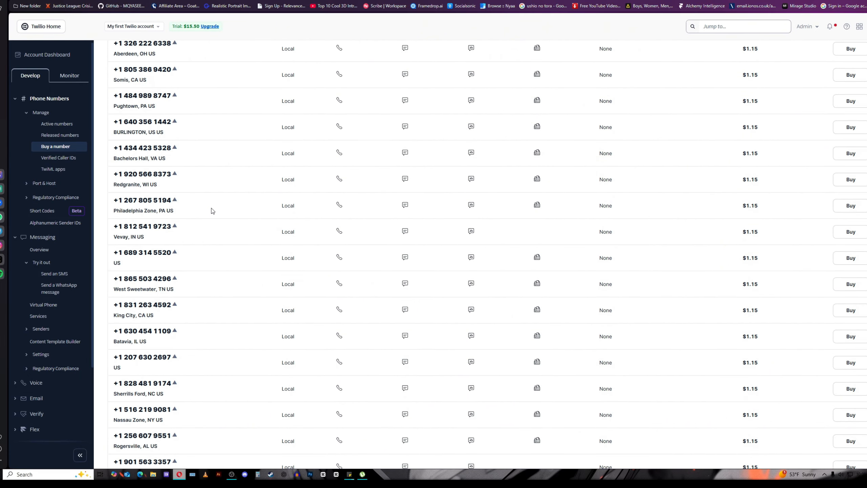
{"action": "scroll", "coordinate": [211, 210], "scroll_direction": "down", "scroll_amount": 5}
{"action": "scroll", "coordinate": [298, 228], "scroll_direction": "up", "scroll_amount": 7}
{"action": "scroll", "coordinate": [298, 228], "scroll_direction": "down", "scroll_amount": 5}
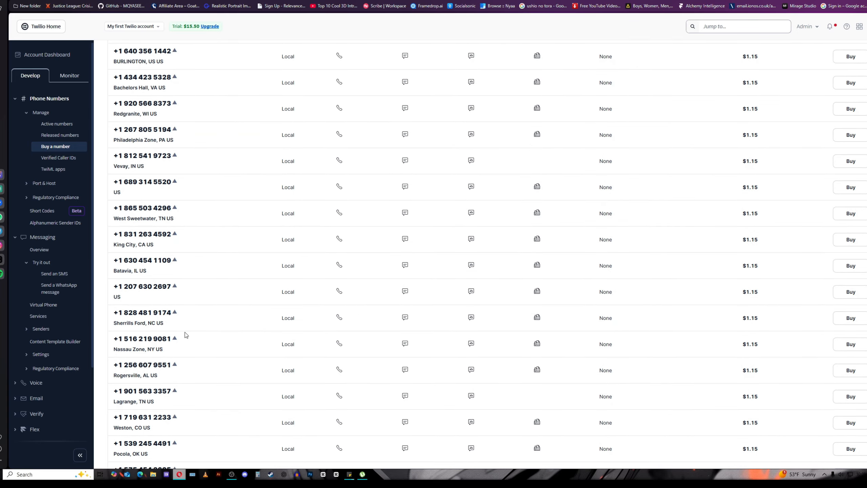
{"action": "scroll", "coordinate": [153, 294], "scroll_direction": "up", "scroll_amount": 5}
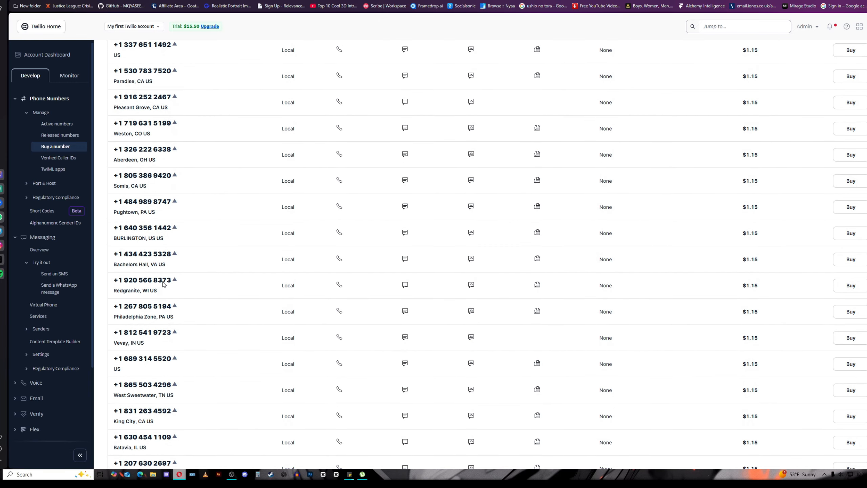
{"action": "scroll", "coordinate": [163, 284], "scroll_direction": "up", "scroll_amount": 6}
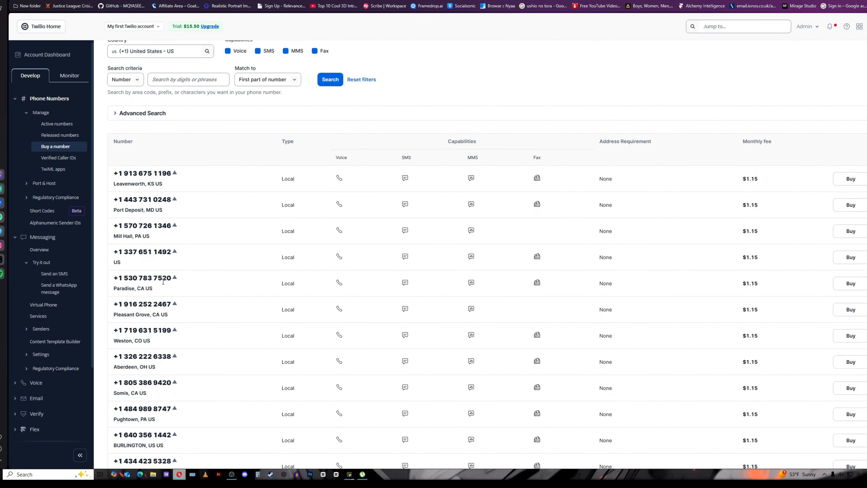
{"action": "scroll", "coordinate": [164, 282], "scroll_direction": "down", "scroll_amount": 15}
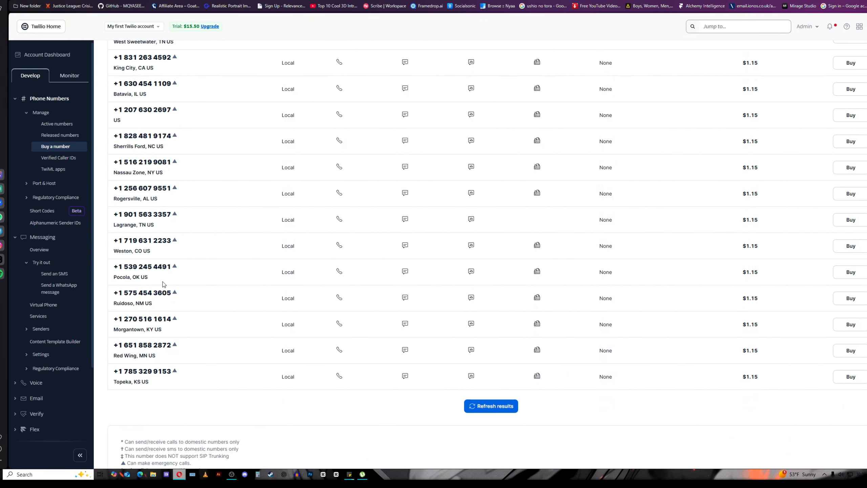
{"action": "scroll", "coordinate": [163, 285], "scroll_direction": "up", "scroll_amount": 15}
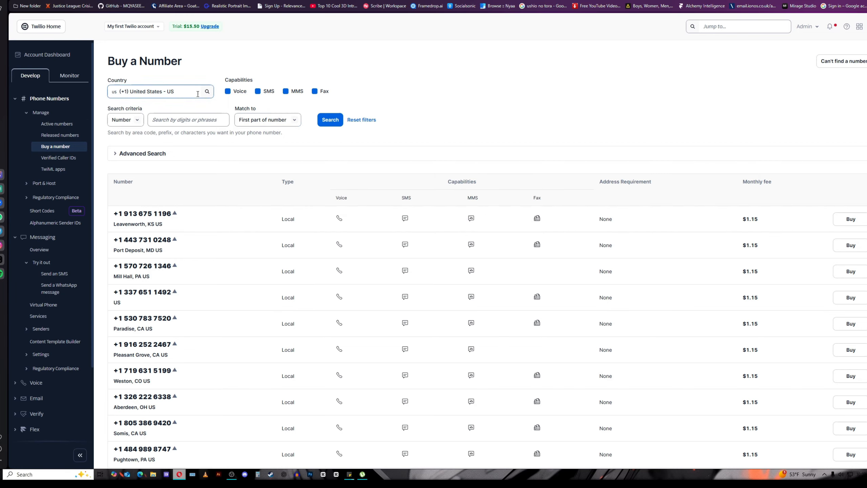
Browse the Country dropdown and keep United States, refreshing the list of US local numbers at $1.15/month.
{"action": "left_click", "coordinate": [182, 93]}
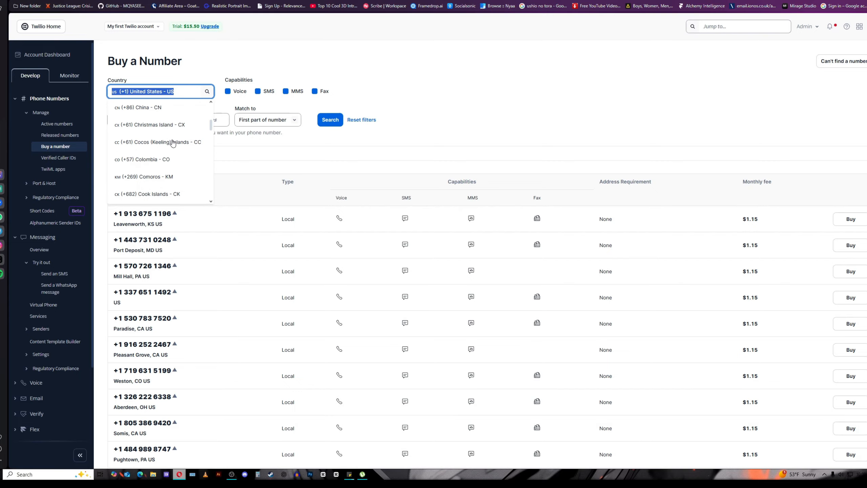
{"action": "scroll", "coordinate": [173, 143], "scroll_direction": "down", "scroll_amount": 3}
{"action": "scroll", "coordinate": [173, 143], "scroll_direction": "down", "scroll_amount": 6}
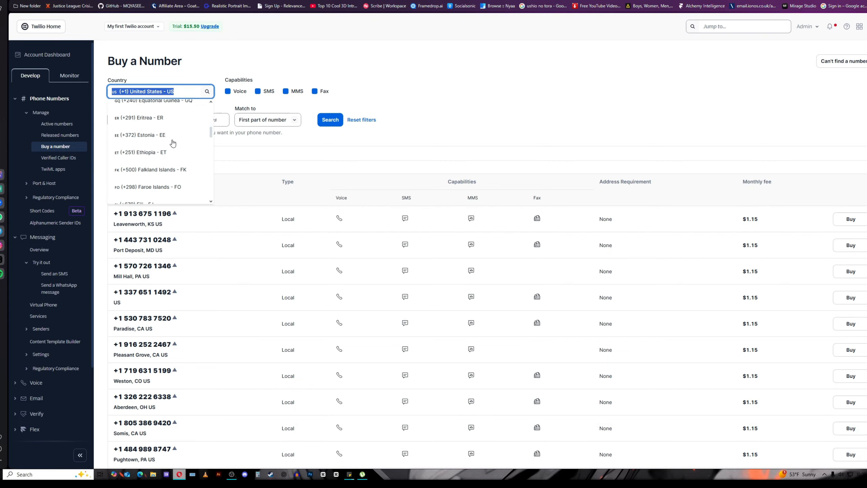
{"action": "scroll", "coordinate": [173, 143], "scroll_direction": "down", "scroll_amount": 15}
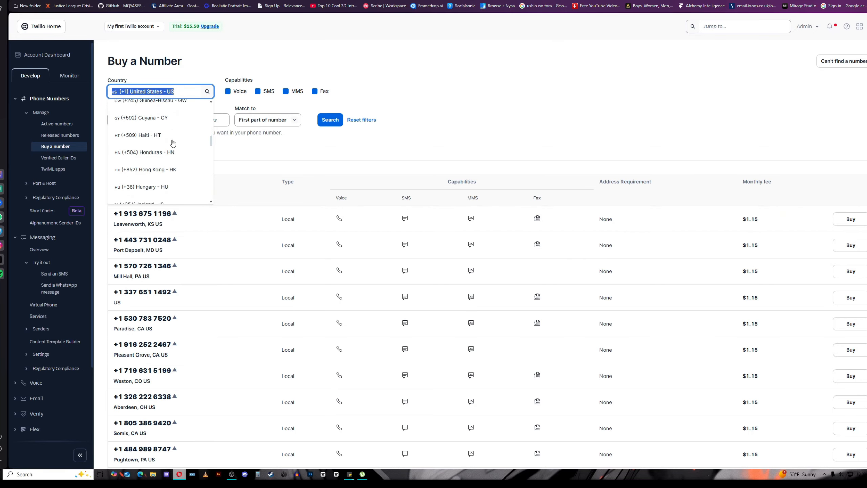
{"action": "scroll", "coordinate": [173, 143], "scroll_direction": "down", "scroll_amount": 12}
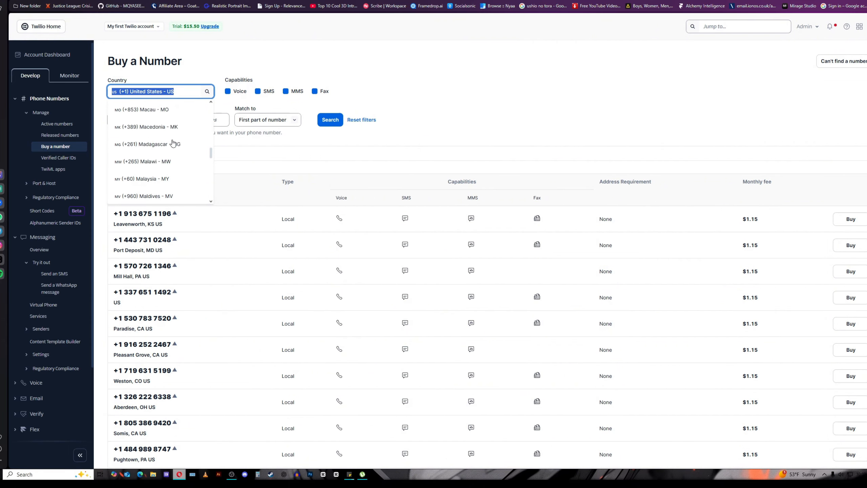
{"action": "scroll", "coordinate": [173, 143], "scroll_direction": "down", "scroll_amount": 20}
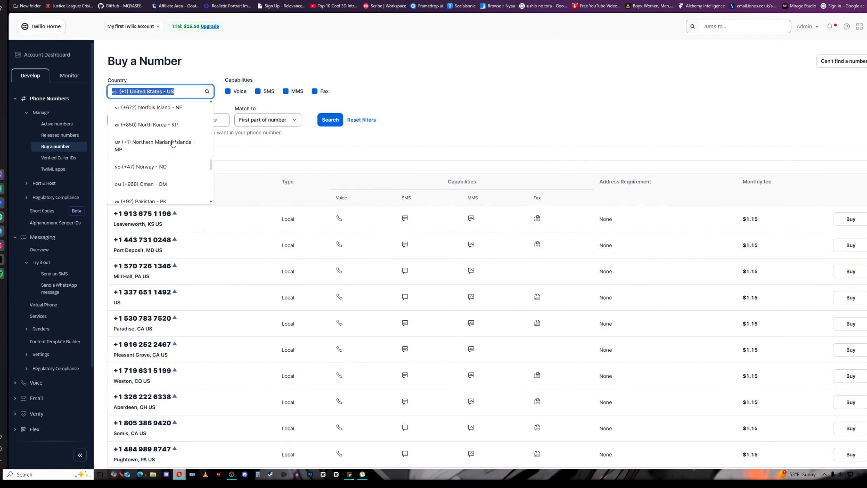
{"action": "scroll", "coordinate": [173, 142], "scroll_direction": "down", "scroll_amount": 4}
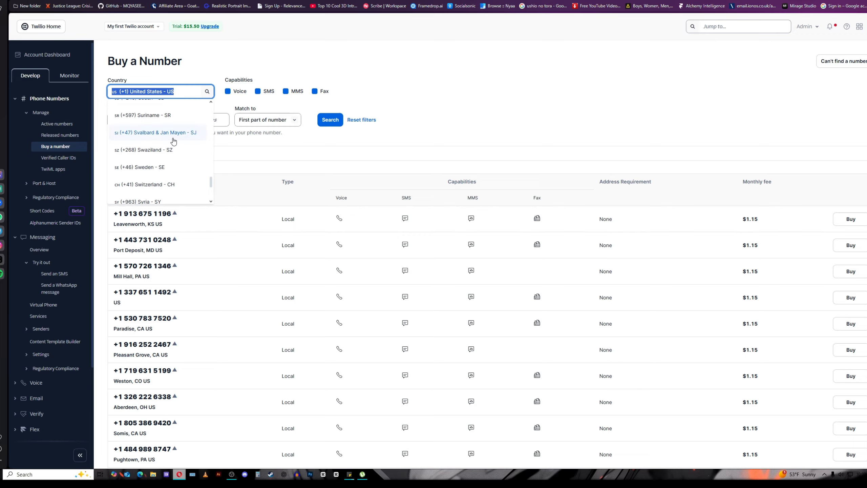
{"action": "scroll", "coordinate": [177, 146], "scroll_direction": "down", "scroll_amount": 12}
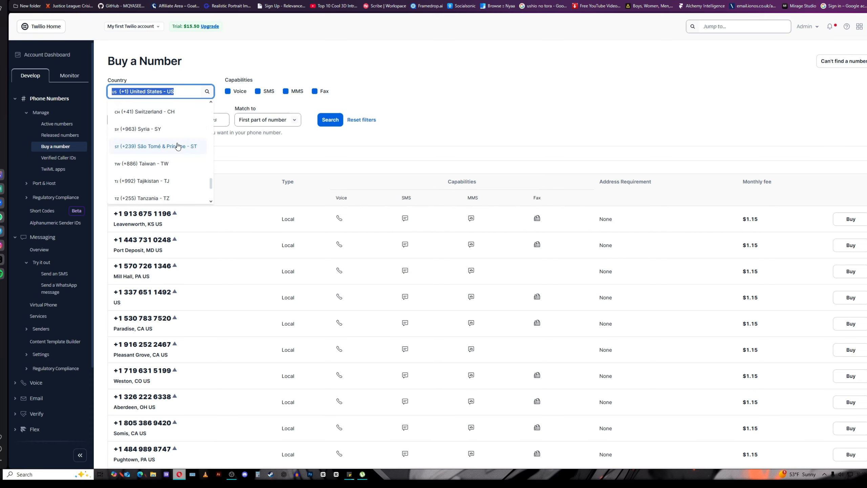
{"action": "scroll", "coordinate": [184, 150], "scroll_direction": "down", "scroll_amount": 1}
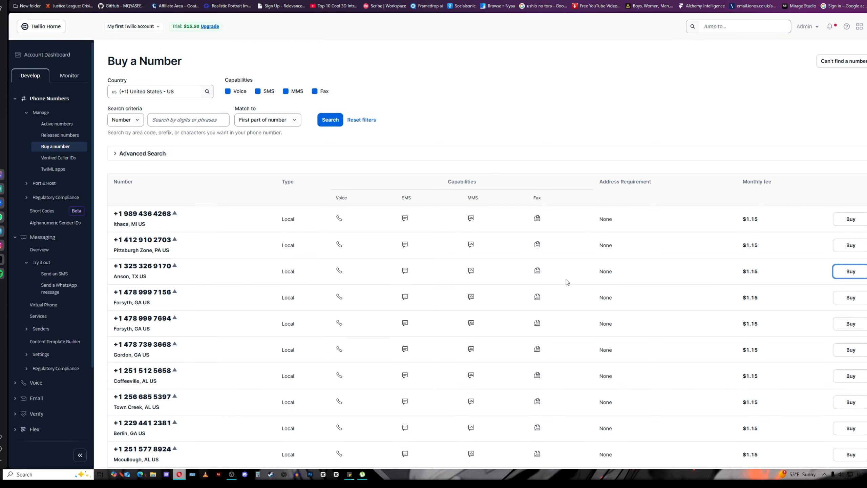
Purchase the Anson, TX local number for $1.15 monthly, agreeing to the emergency calling terms.
{"action": "left_click", "coordinate": [850, 272]}
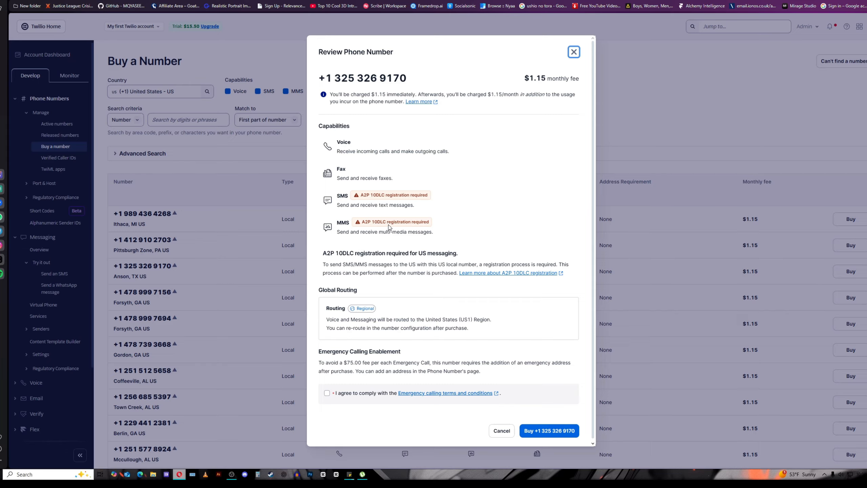
{"action": "left_click", "coordinate": [328, 393]}
{"action": "scroll", "coordinate": [513, 410], "scroll_direction": "down", "scroll_amount": 1}
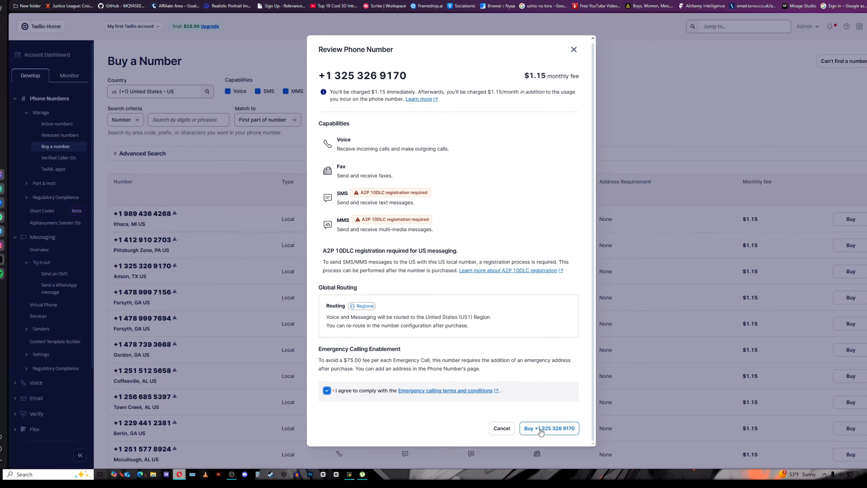
{"action": "left_click", "coordinate": [535, 432]}
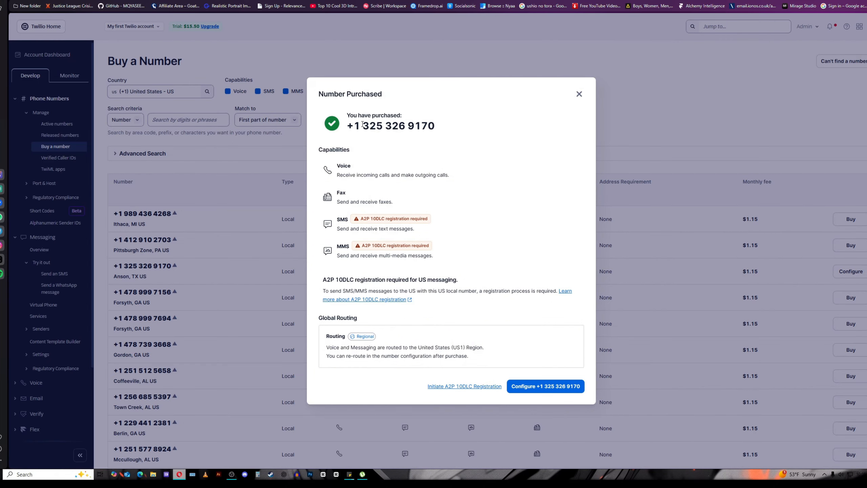
Open the Anson, TX number's Configure page and review its demo.twilio.com voice webhook.
{"action": "left_click", "coordinate": [540, 388]}
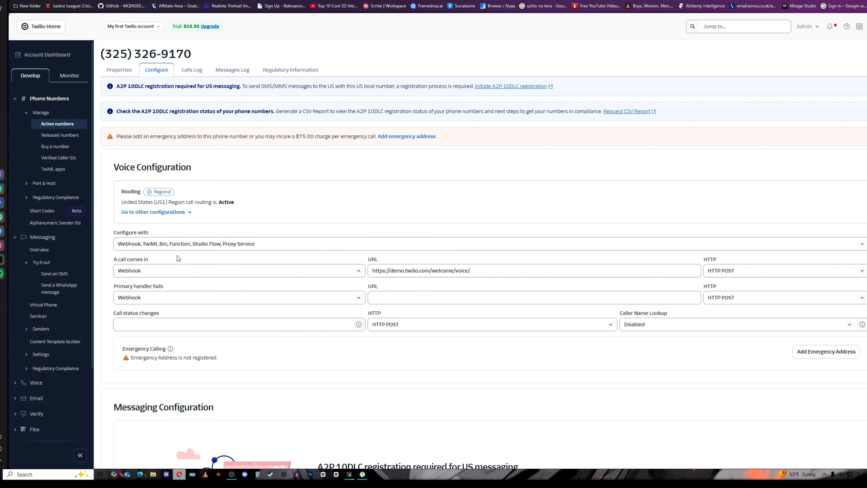
{"action": "scroll", "coordinate": [252, 258], "scroll_direction": "down", "scroll_amount": 2}
{"action": "scroll", "coordinate": [252, 258], "scroll_direction": "down", "scroll_amount": 1}
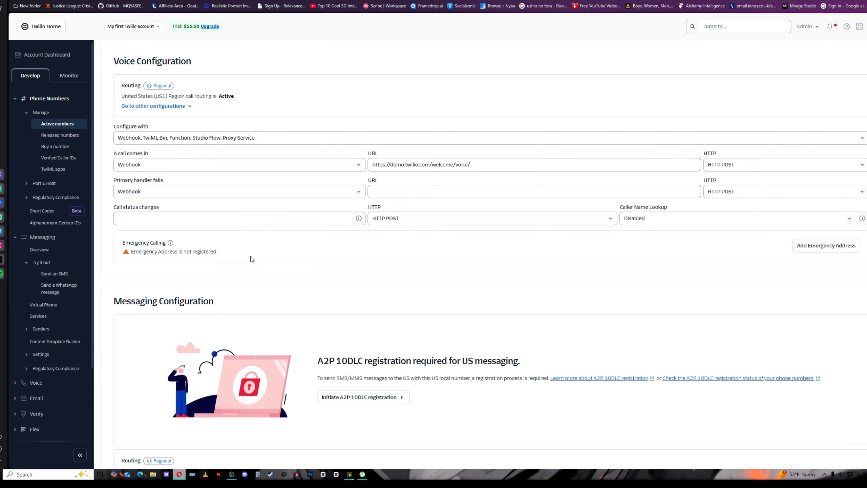
{"action": "scroll", "coordinate": [252, 258], "scroll_direction": "up", "scroll_amount": 3}
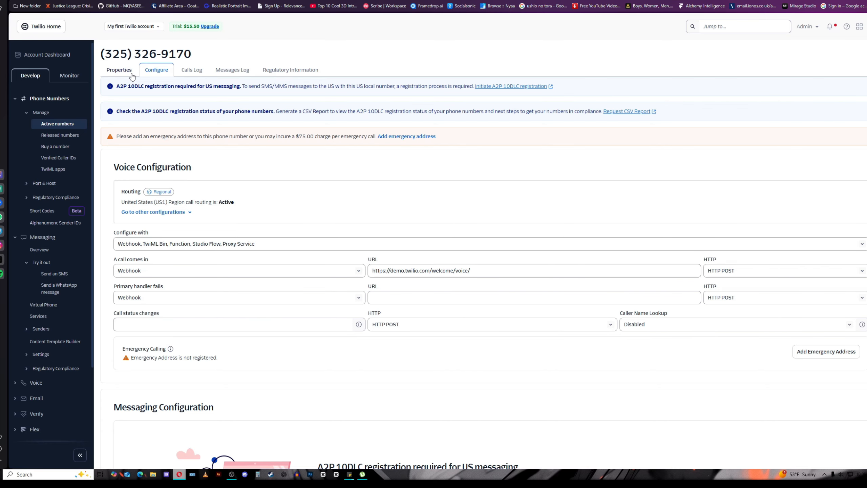
Browse the number's Call Log, Messages Log, Regulatory Information and Properties tabs.
{"action": "left_click", "coordinate": [193, 71]}
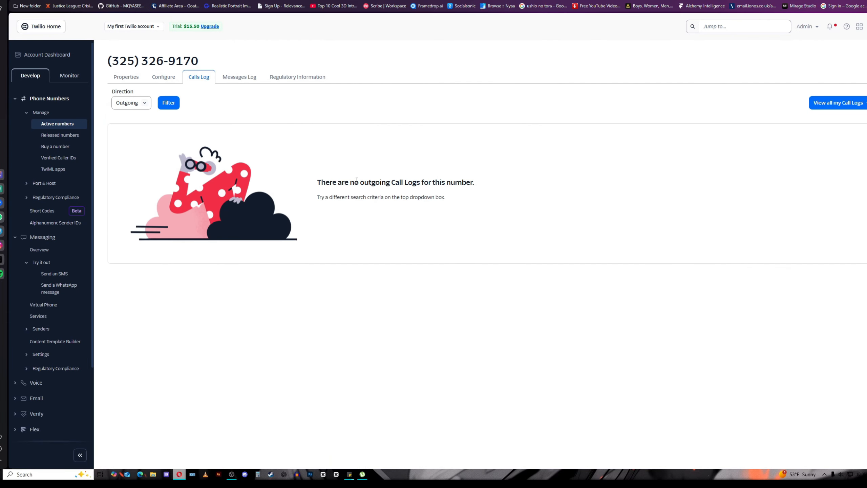
{"action": "left_click", "coordinate": [243, 80]}
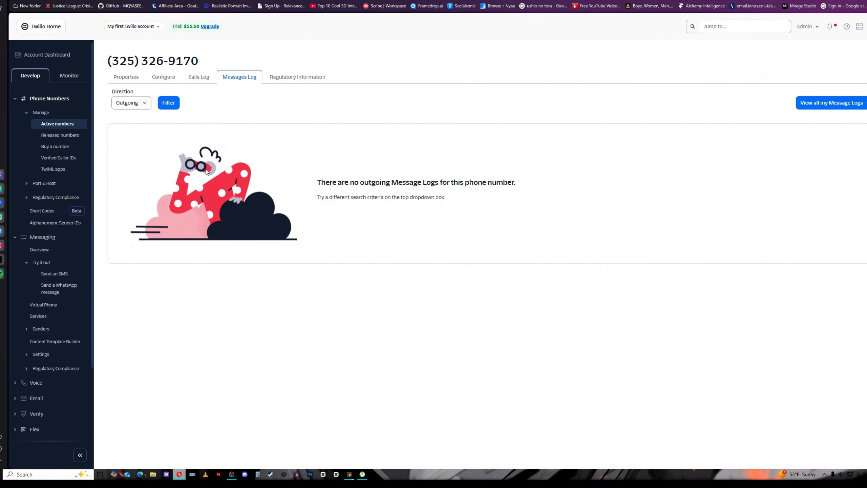
{"action": "left_click", "coordinate": [291, 77]}
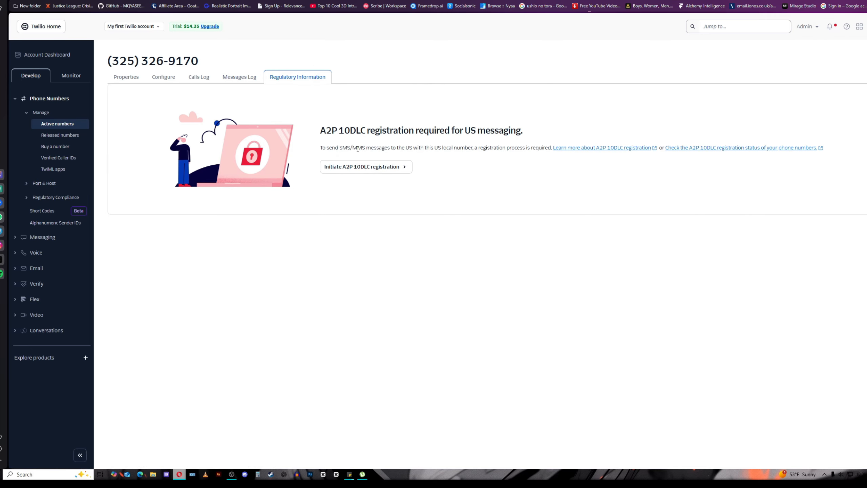
{"action": "left_click", "coordinate": [248, 78]}
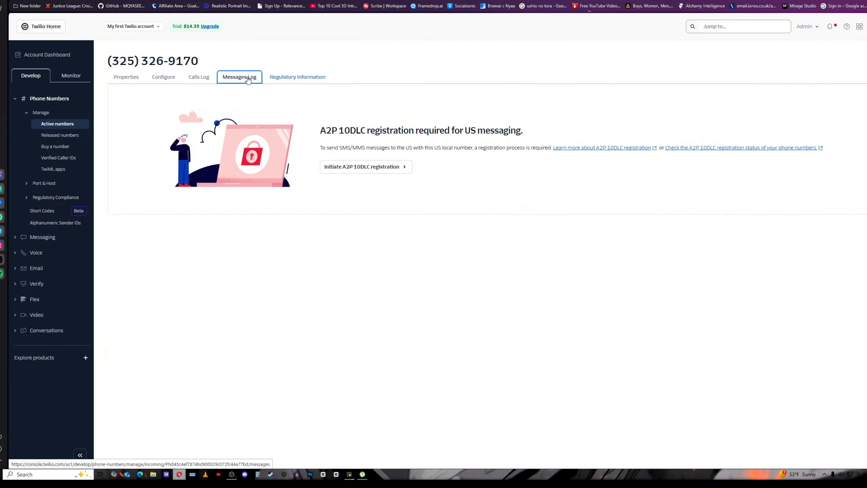
{"action": "left_click", "coordinate": [126, 78]}
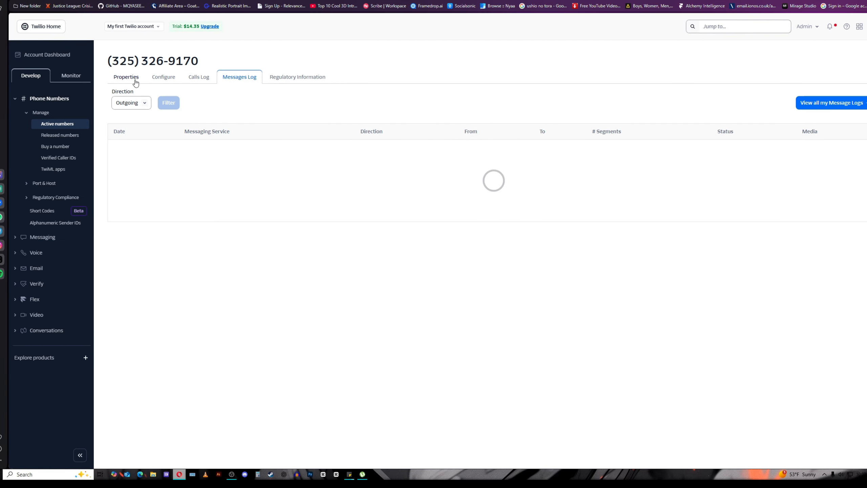
{"action": "left_click", "coordinate": [127, 80]}
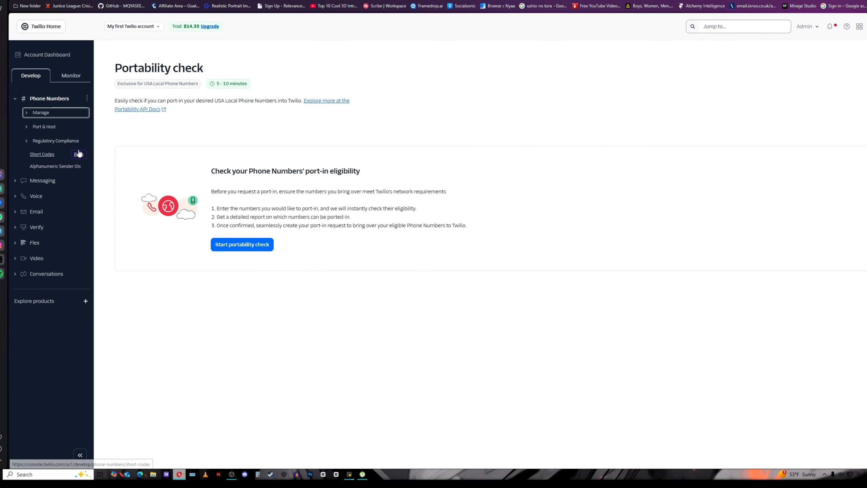
Browse the Port & Host, Messaging Overview and Verify sections of the sidebar.
{"action": "left_click", "coordinate": [40, 129]}
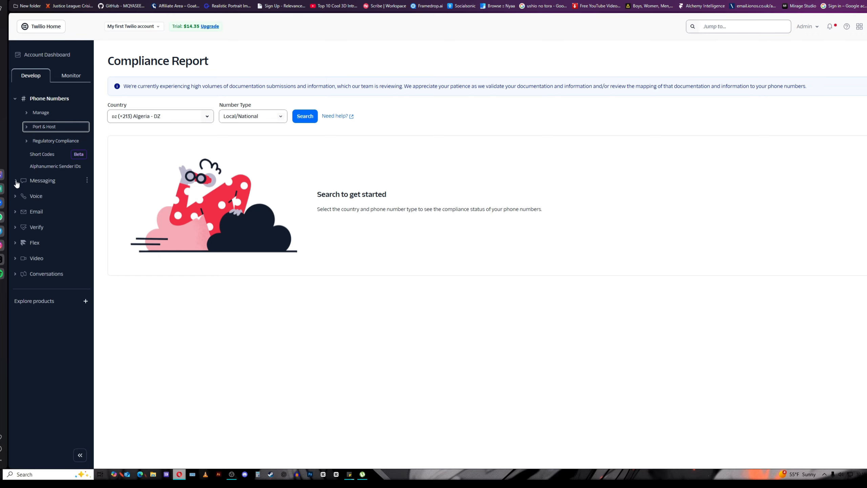
{"action": "left_click", "coordinate": [16, 182]}
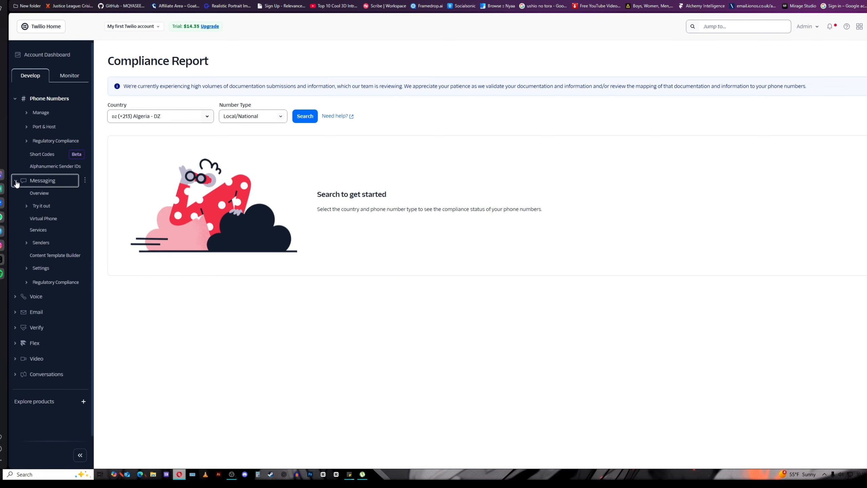
{"action": "left_click", "coordinate": [46, 194]}
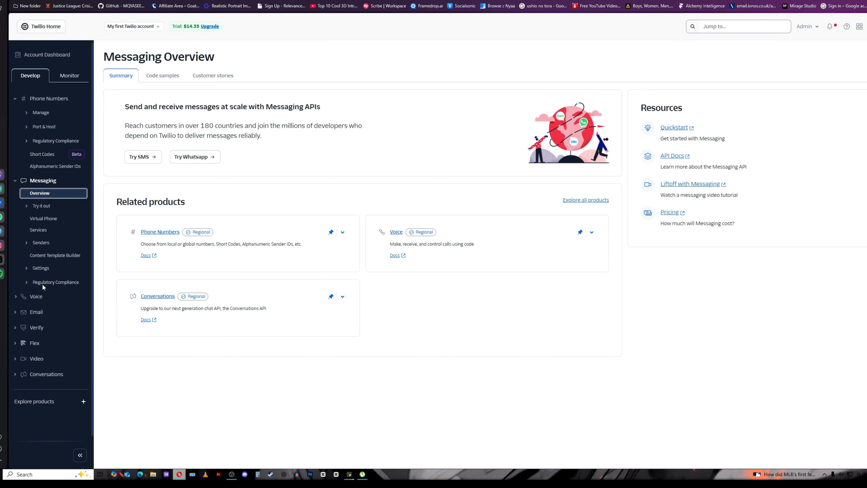
{"action": "left_click", "coordinate": [16, 181]}
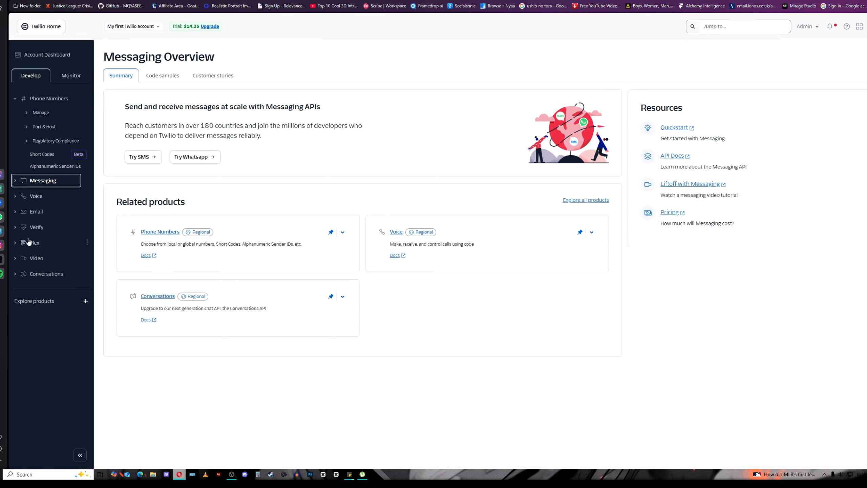
{"action": "left_click", "coordinate": [15, 227]}
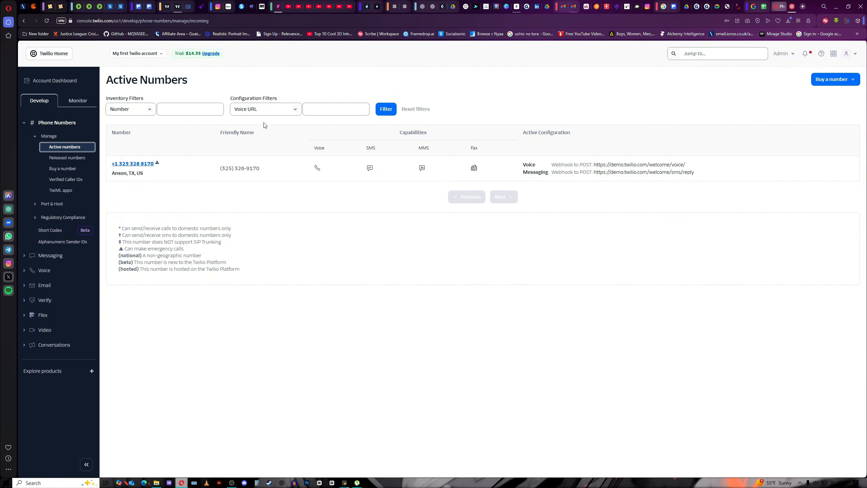
Start the upgrade, confirm being over 18, and request Zimbabwe passport ID verification by email.
{"action": "left_click", "coordinate": [210, 57]}
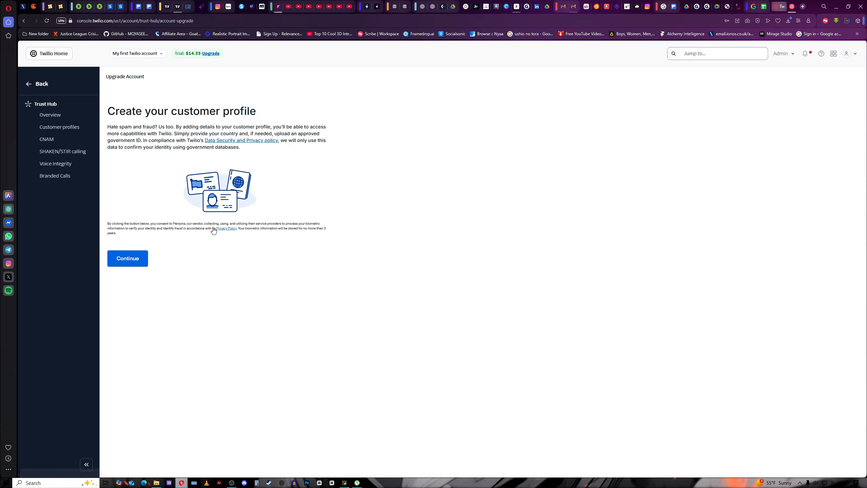
{"action": "left_click", "coordinate": [137, 261]}
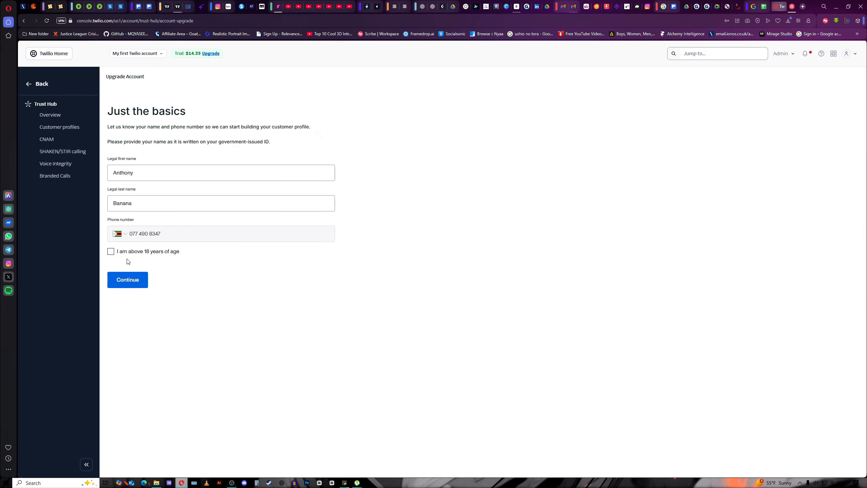
{"action": "left_click", "coordinate": [113, 255]}
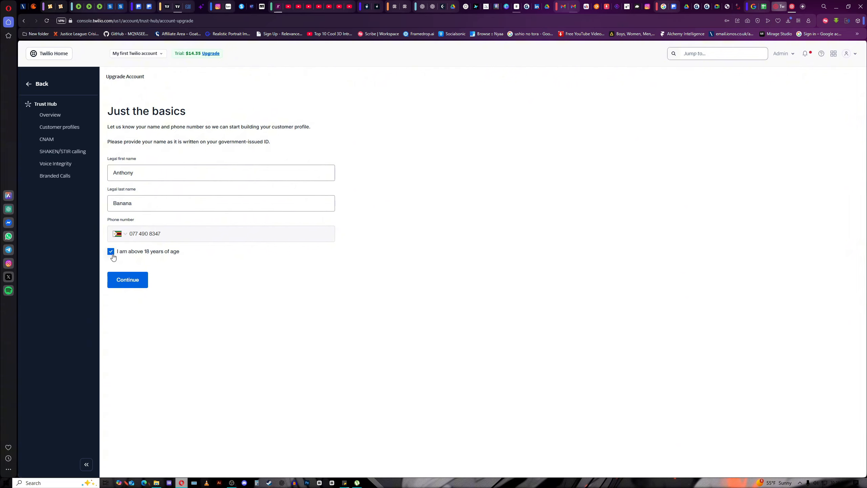
{"action": "left_click", "coordinate": [130, 284]}
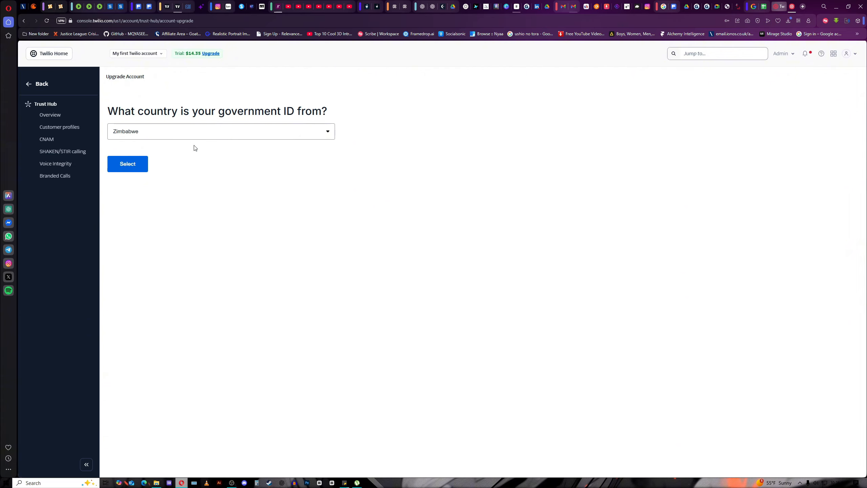
{"action": "left_click", "coordinate": [124, 169]}
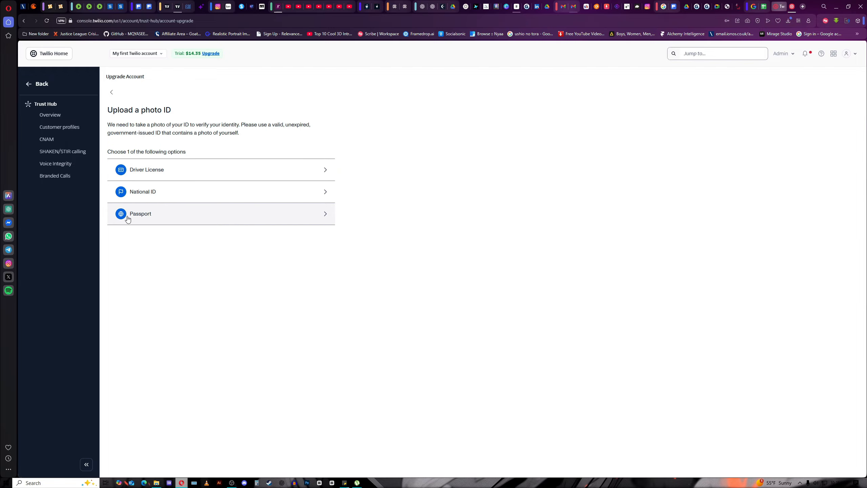
{"action": "left_click", "coordinate": [151, 216]}
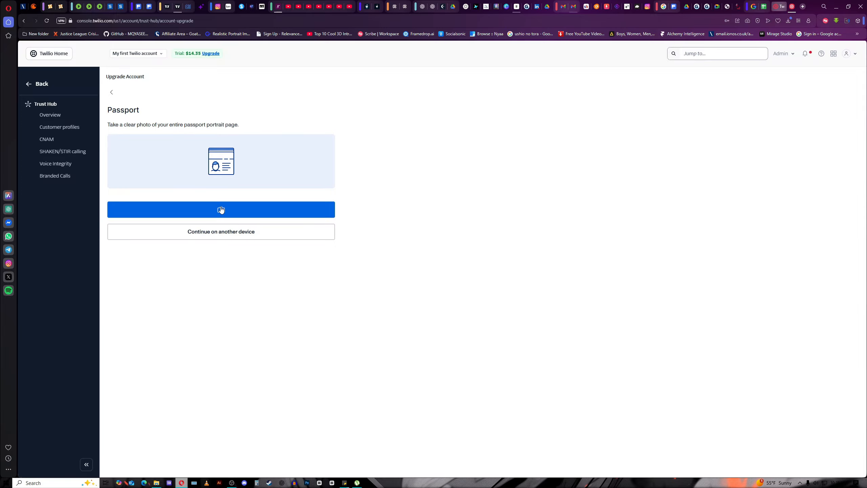
{"action": "left_click", "coordinate": [221, 212]}
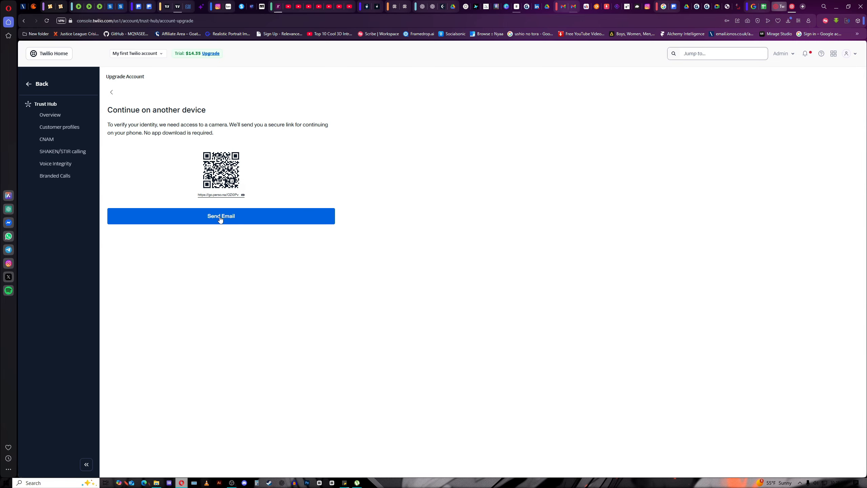
{"action": "left_click", "coordinate": [220, 217]}
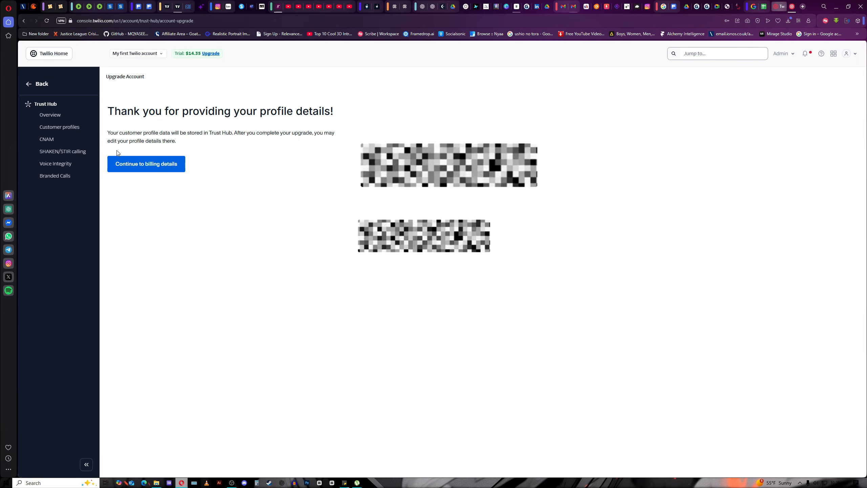
Submit the main address with its postal code and skip the business tax ID.
{"action": "left_click", "coordinate": [119, 163]}
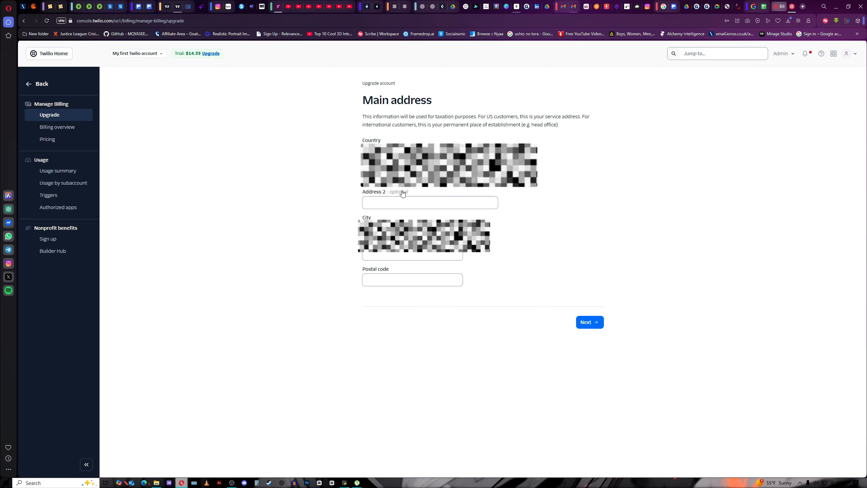
{"action": "left_click", "coordinate": [389, 284]}
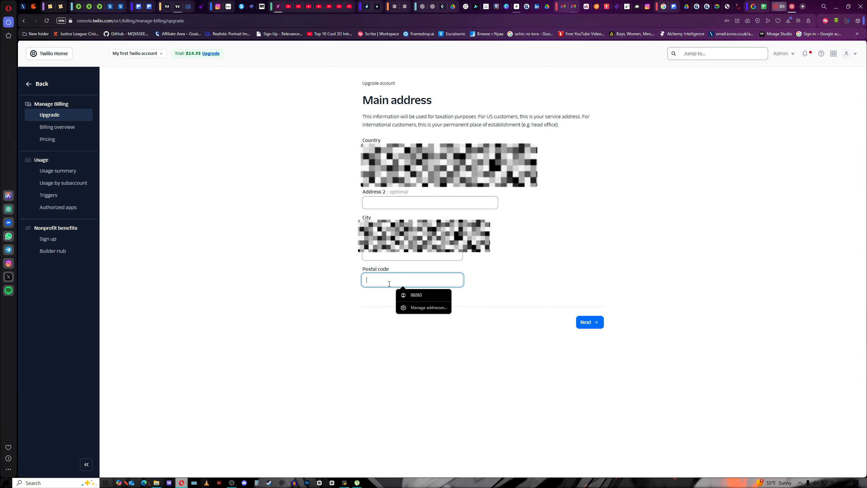
{"action": "type", "text": "0"}
{"action": "key", "text": "Return"}
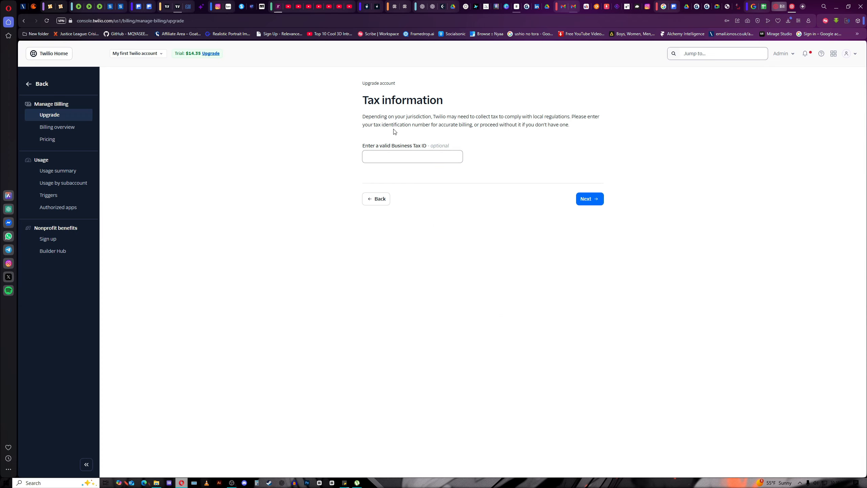
{"action": "left_click", "coordinate": [425, 159]}
{"action": "left_click", "coordinate": [589, 201]}
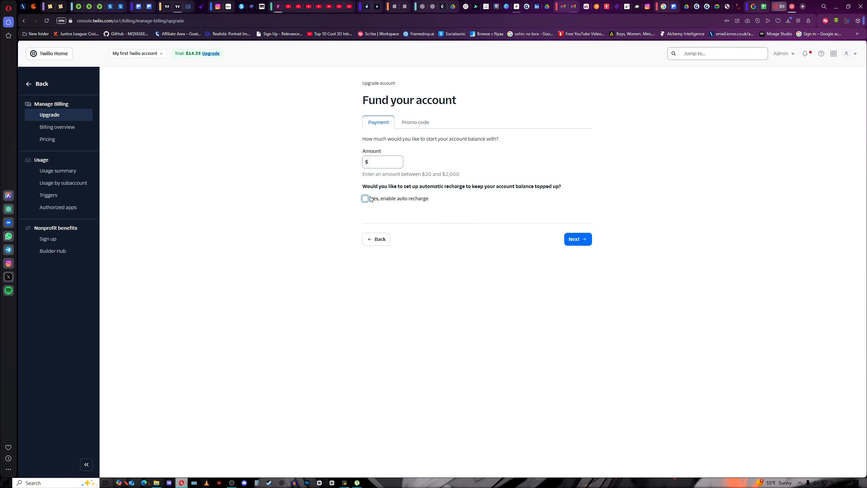
Pay a $20.00 starting balance with the saved credit card, billing to the main address.
{"action": "left_click", "coordinate": [383, 161]}
{"action": "left_click", "coordinate": [582, 241]}
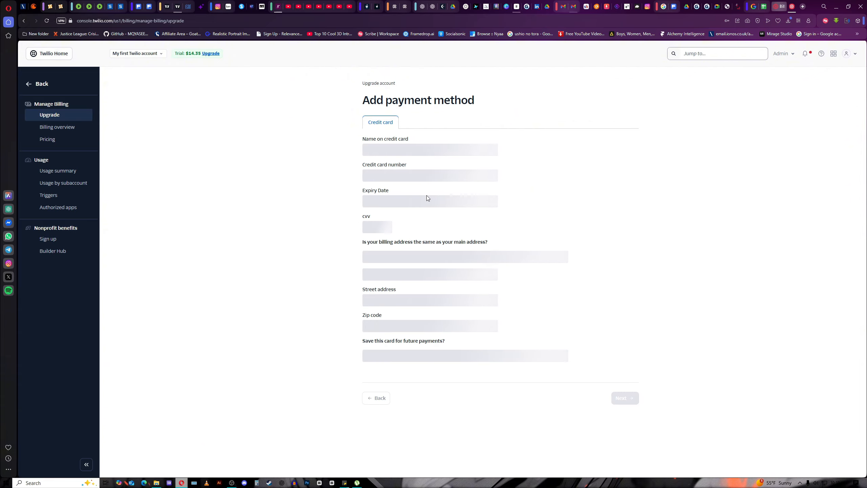
{"action": "left_click", "coordinate": [401, 150]}
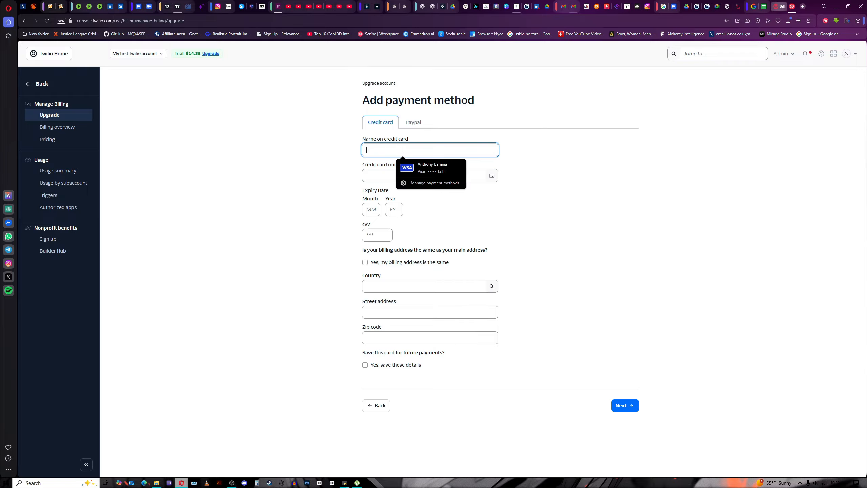
{"action": "left_click", "coordinate": [432, 168]}
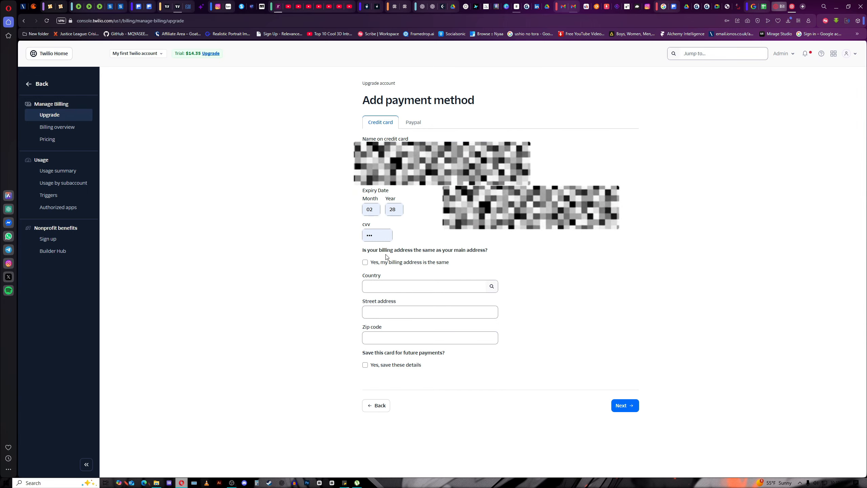
{"action": "left_click", "coordinate": [364, 262]}
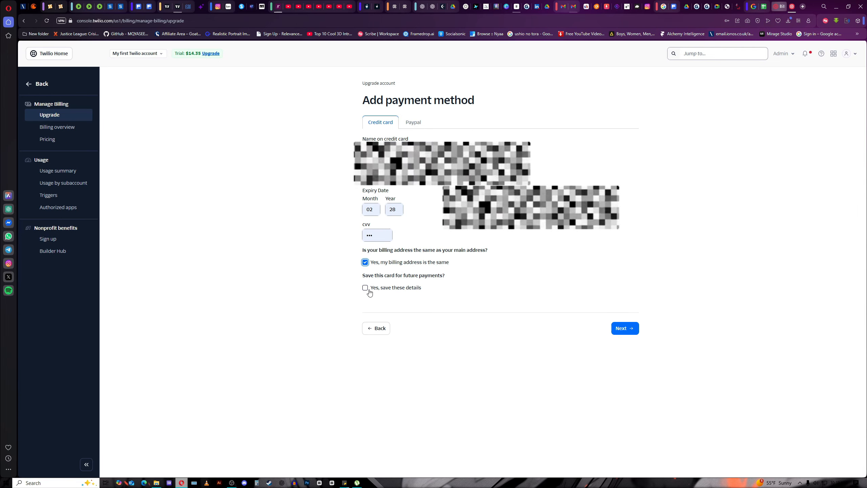
{"action": "left_click", "coordinate": [630, 328]}
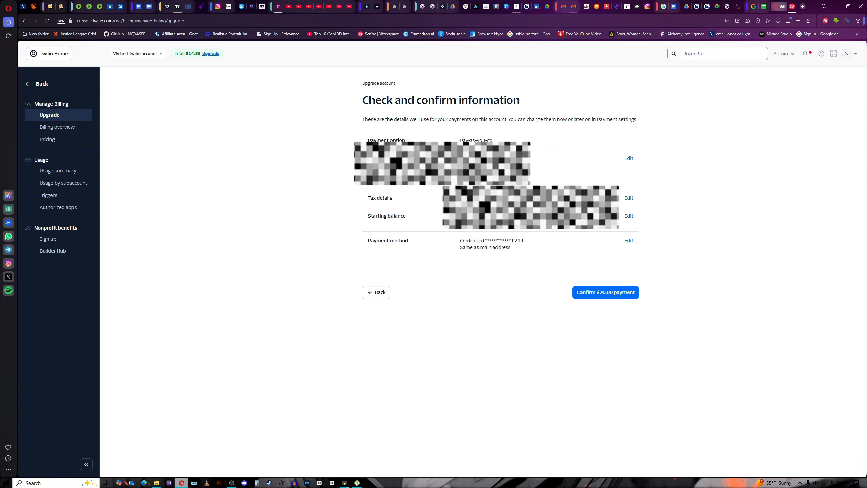
{"action": "left_click", "coordinate": [581, 291]}
{"action": "left_click", "coordinate": [610, 297]}
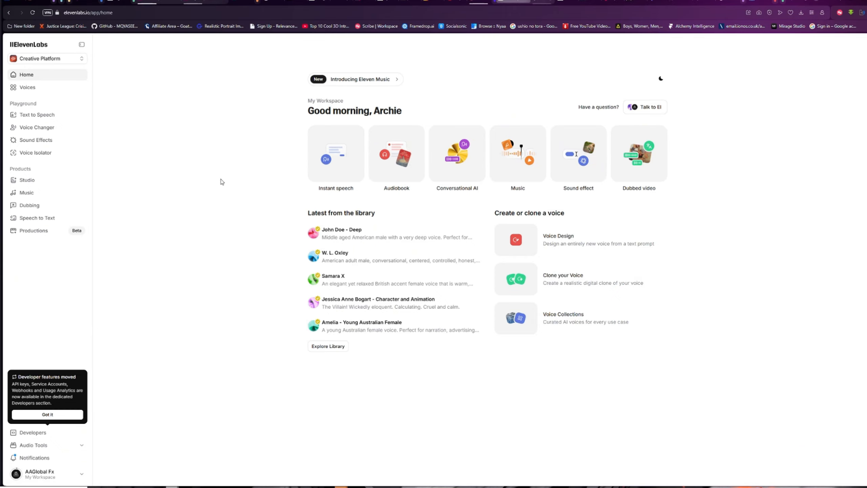
Switch to Conversational AI, dismiss the developer notice, and open Telephony > Phone Numbers.
{"action": "left_click", "coordinate": [60, 59]}
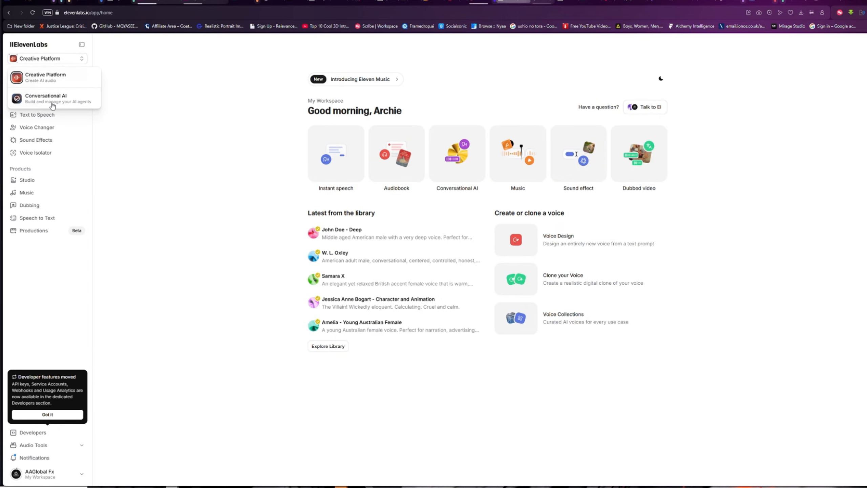
{"action": "left_click", "coordinate": [52, 102]}
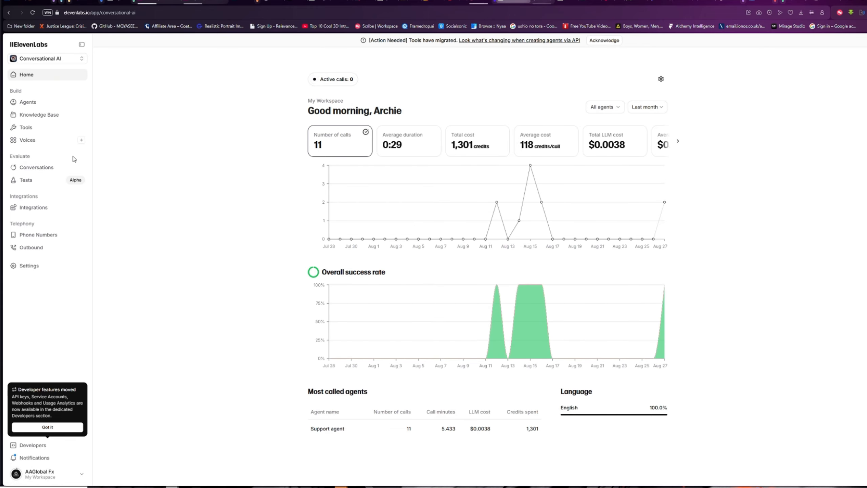
{"action": "left_click", "coordinate": [62, 429]}
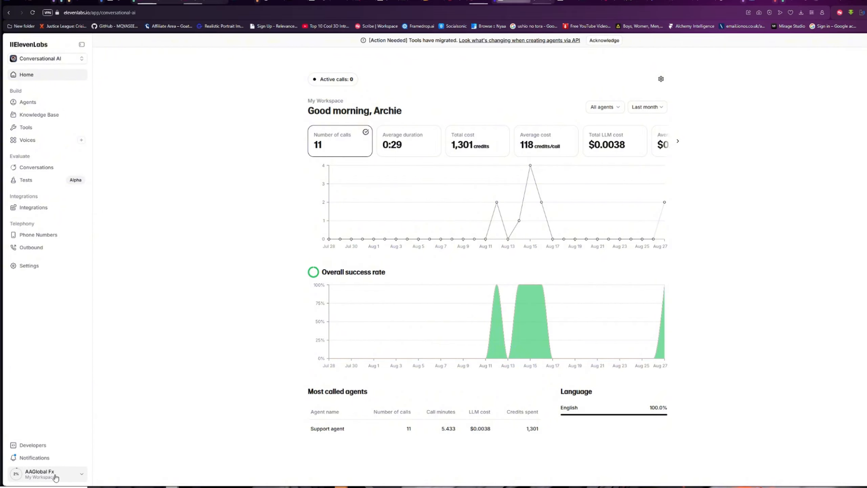
{"action": "left_click", "coordinate": [45, 474]}
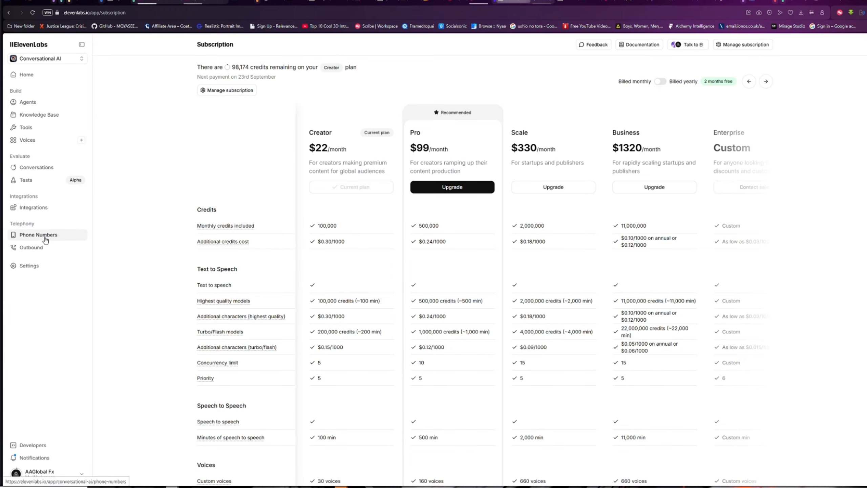
{"action": "left_click", "coordinate": [46, 239]}
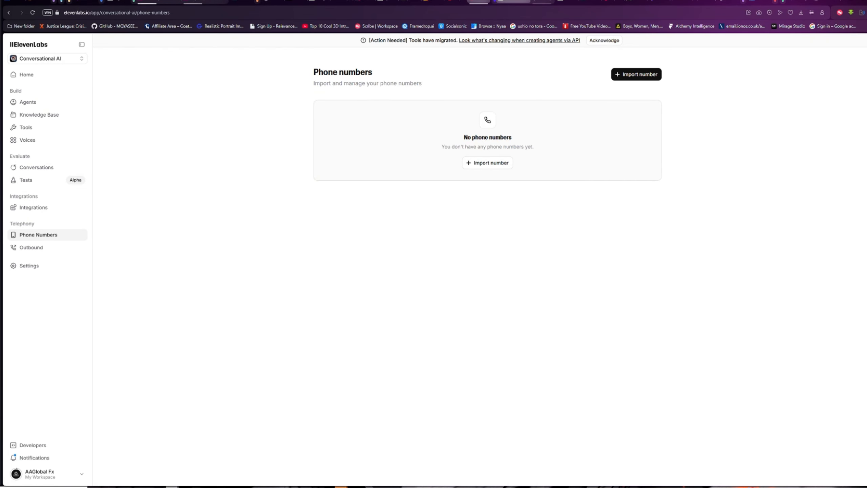
Return to the ElevenLabs Phone numbers page and show the From Twilio / From SIP Trunk import options.
{"action": "left_click", "coordinate": [478, 1]}
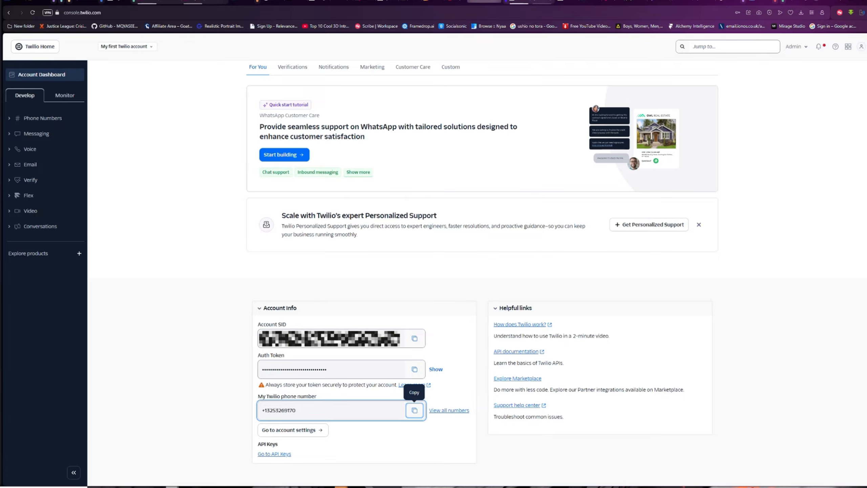
{"action": "left_click", "coordinate": [521, 2]}
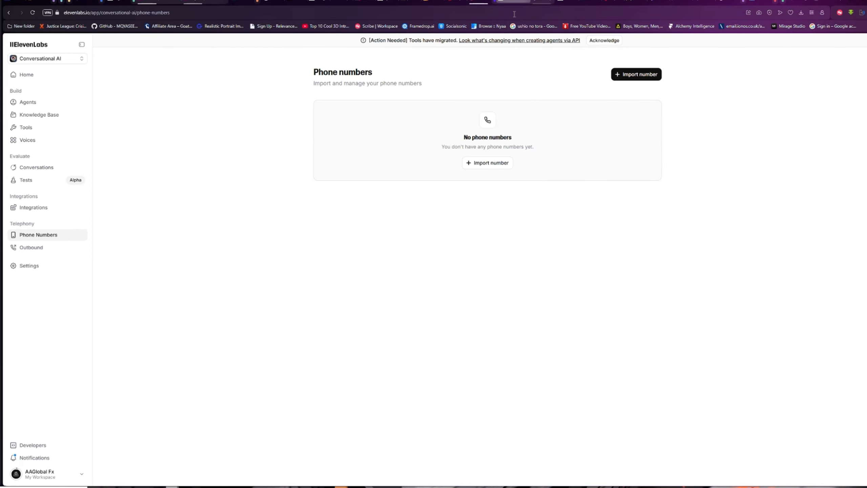
{"action": "left_click", "coordinate": [634, 78]}
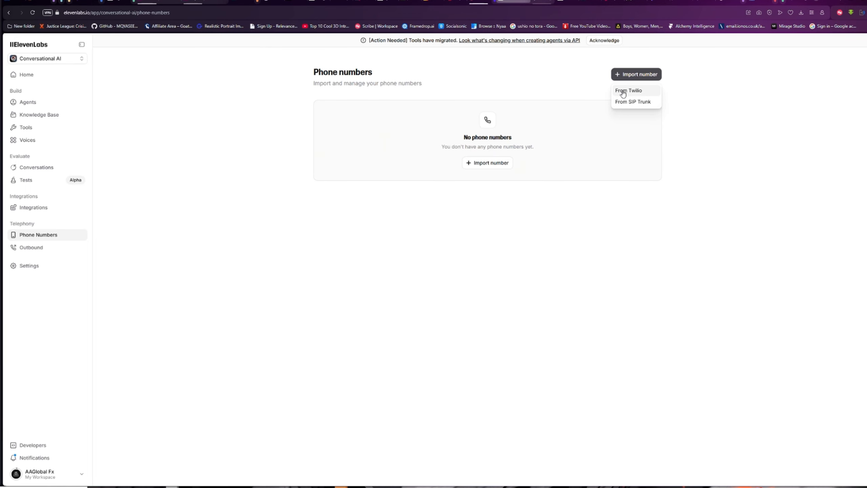
Choose From Twilio, label it 'Alchemy agent', and paste the Twilio number without the duplicate +1.
{"action": "left_click", "coordinate": [623, 91]}
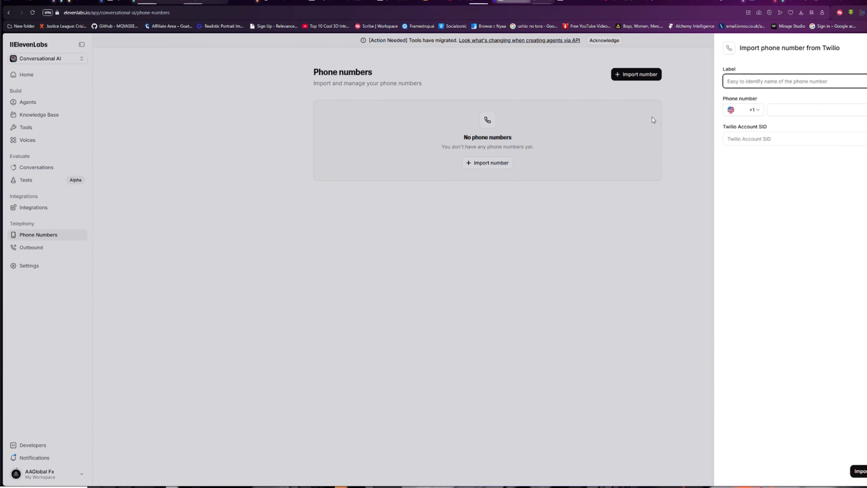
{"action": "left_click", "coordinate": [751, 82]}
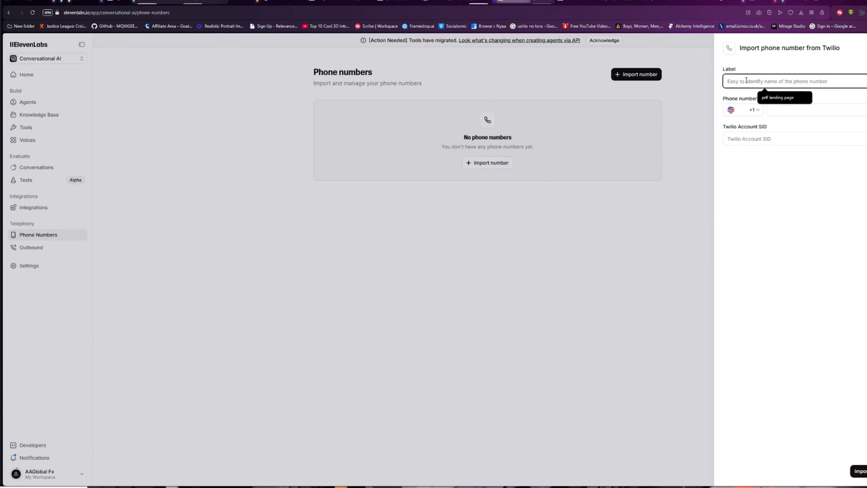
{"action": "type", "text": "Alchemy a"}
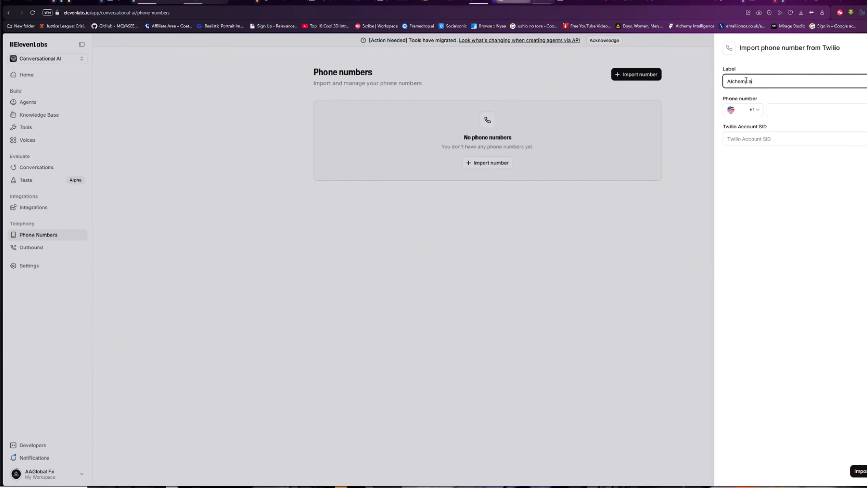
{"action": "type", "text": "gent"}
{"action": "left_click", "coordinate": [776, 110]}
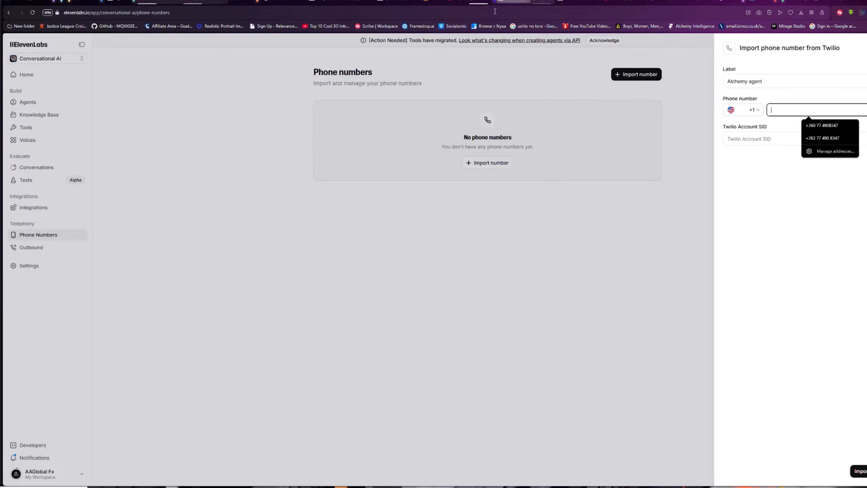
{"action": "left_click", "coordinate": [477, 2]}
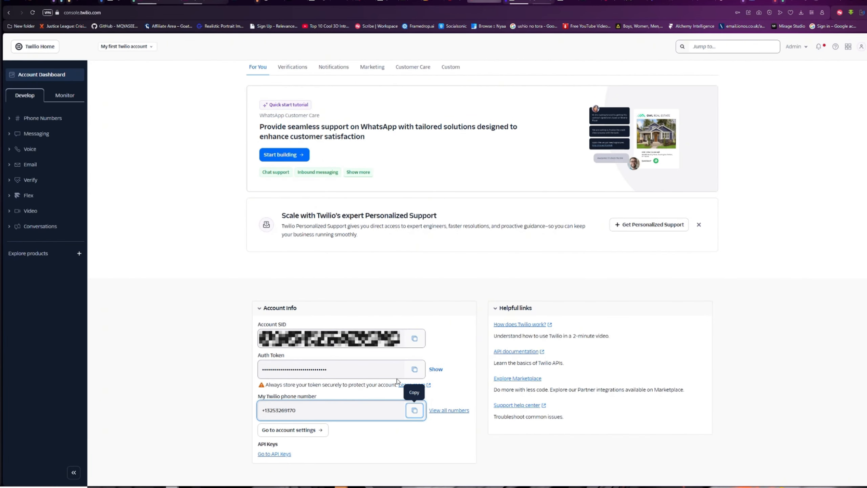
{"action": "left_click", "coordinate": [415, 410]}
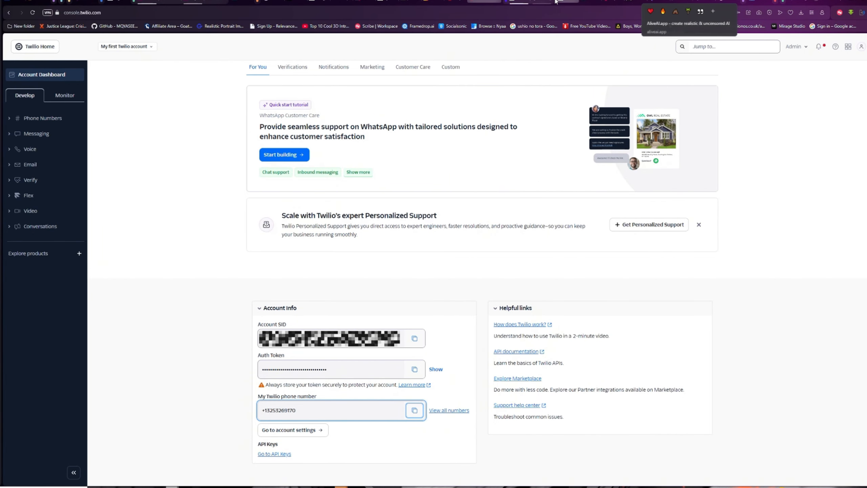
{"action": "left_click", "coordinate": [518, 1]}
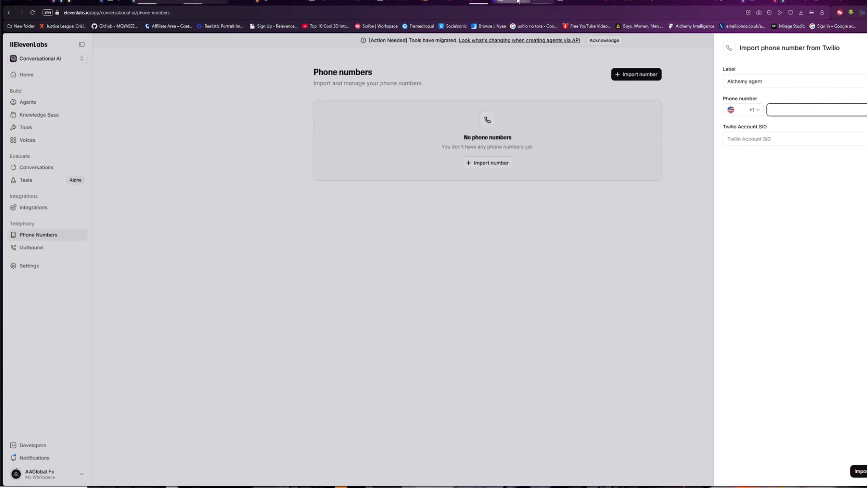
{"action": "right_click", "coordinate": [790, 108]}
{"action": "left_click", "coordinate": [810, 167]}
{"action": "left_click_drag", "start_coordinate": [777, 109], "coordinate": [769, 110]}
{"action": "key", "text": "BackSpace"}
Copy the Account SID from the Twilio console into the import form.
{"action": "left_click", "coordinate": [484, 2]}
{"action": "left_click", "coordinate": [415, 339]}
{"action": "left_click", "coordinate": [763, 139]}
{"action": "right_click", "coordinate": [764, 140]}
{"action": "left_click", "coordinate": [770, 215]}
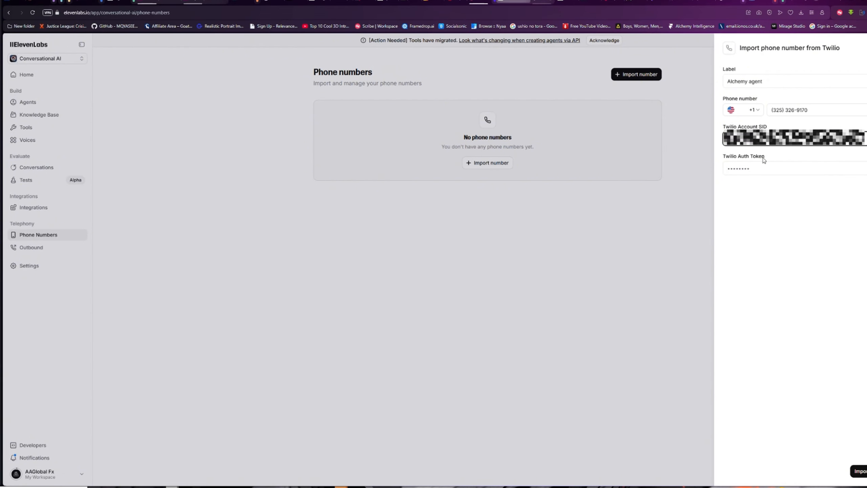
Paste the Twilio Auth Token into the form and submit the number import.
{"action": "left_click", "coordinate": [485, 1]}
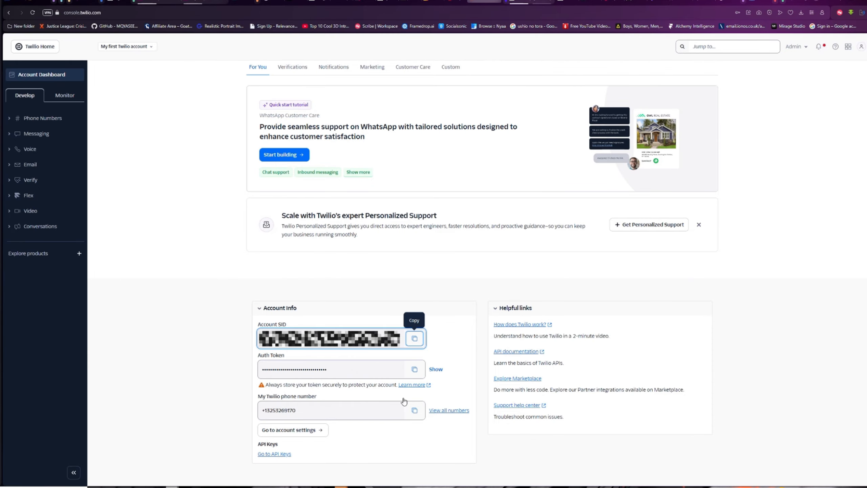
{"action": "left_click", "coordinate": [415, 375]}
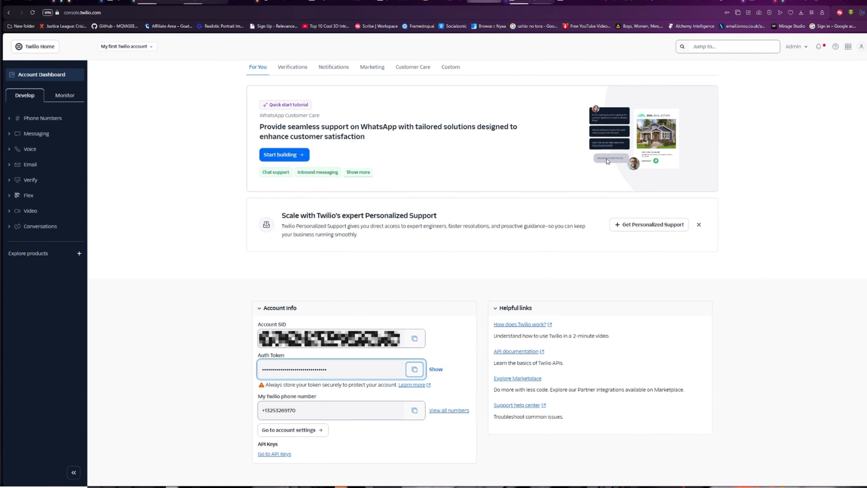
{"action": "left_click", "coordinate": [516, 2]}
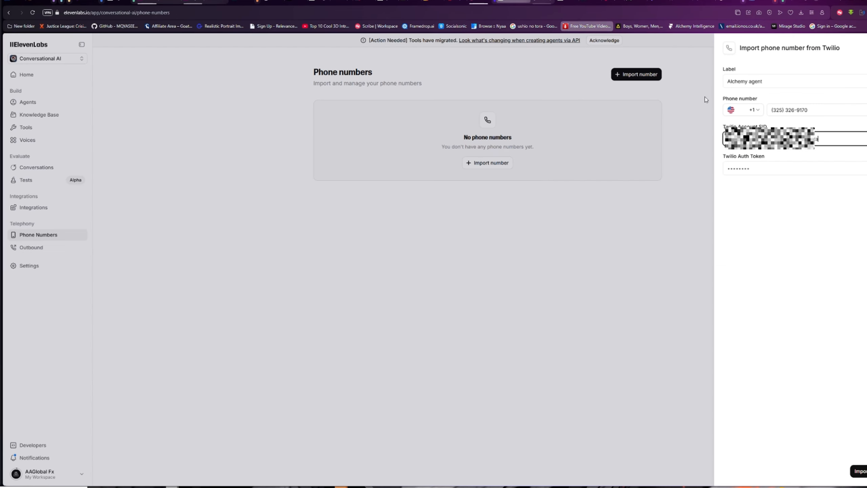
{"action": "left_click", "coordinate": [753, 170]}
{"action": "right_click", "coordinate": [752, 170]}
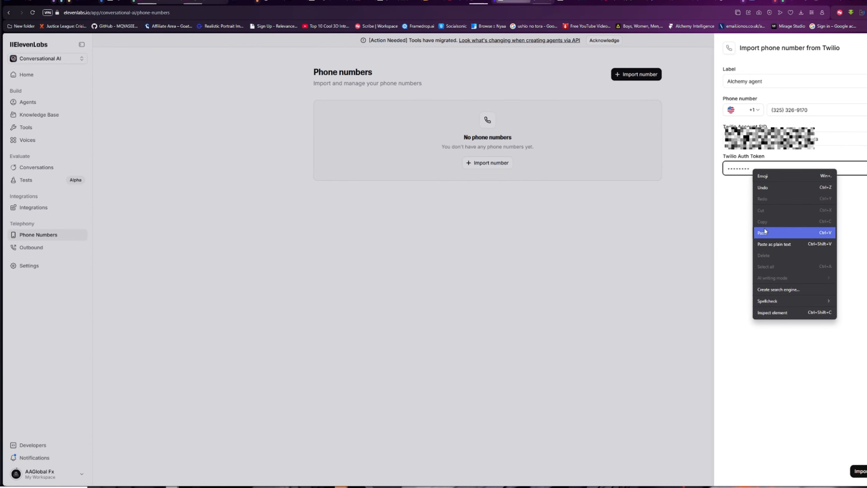
{"action": "left_click", "coordinate": [766, 233]}
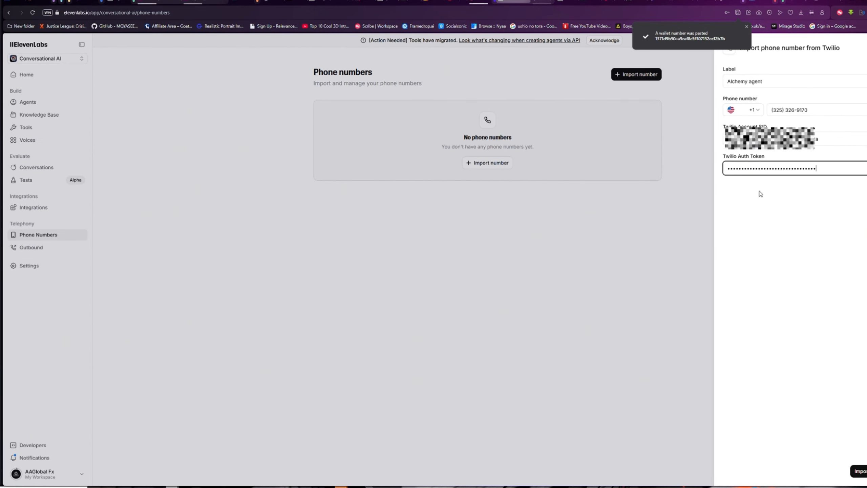
{"action": "left_click", "coordinate": [861, 473]}
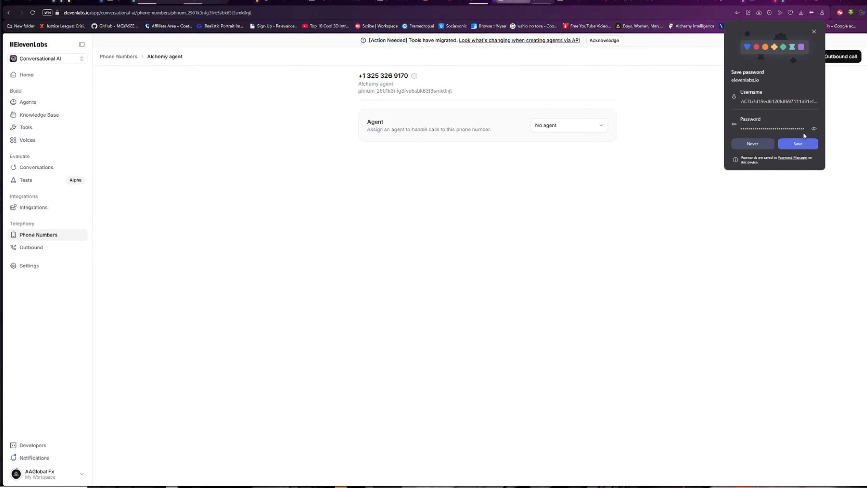
Save the browser's offered credentials and assign Support agent to the Alchemy agent number.
{"action": "left_click", "coordinate": [800, 144]}
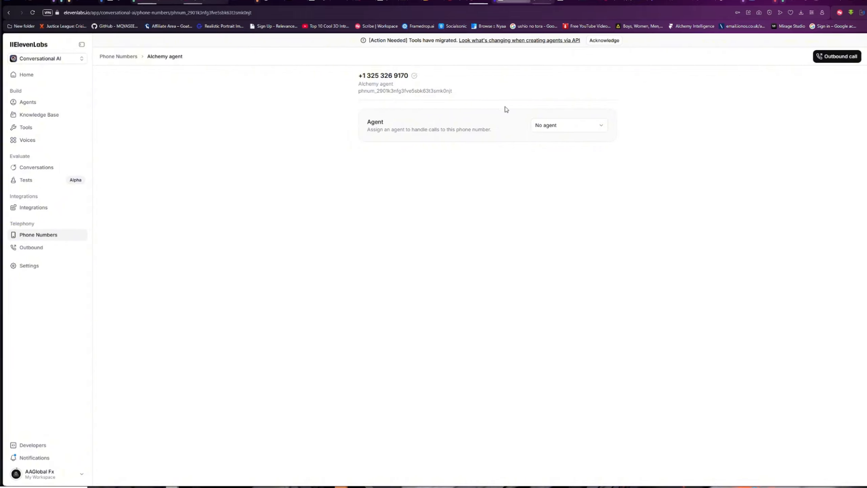
{"action": "left_click", "coordinate": [601, 130]}
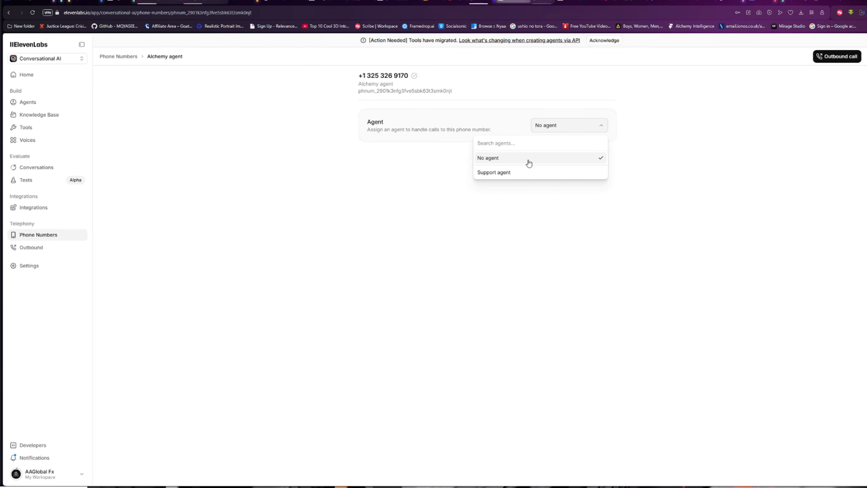
{"action": "left_click", "coordinate": [496, 174]}
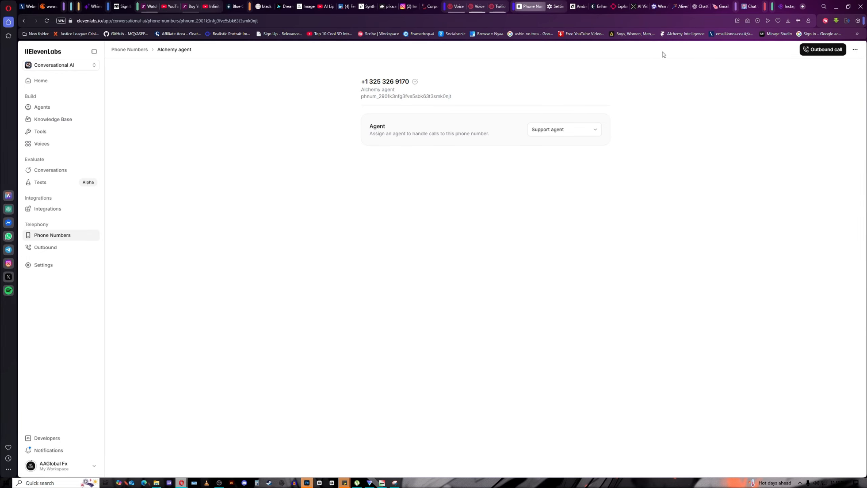
Open and close the outbound call dialog, then start a new Untitled Batch from Batch Calling.
{"action": "left_click", "coordinate": [822, 51]}
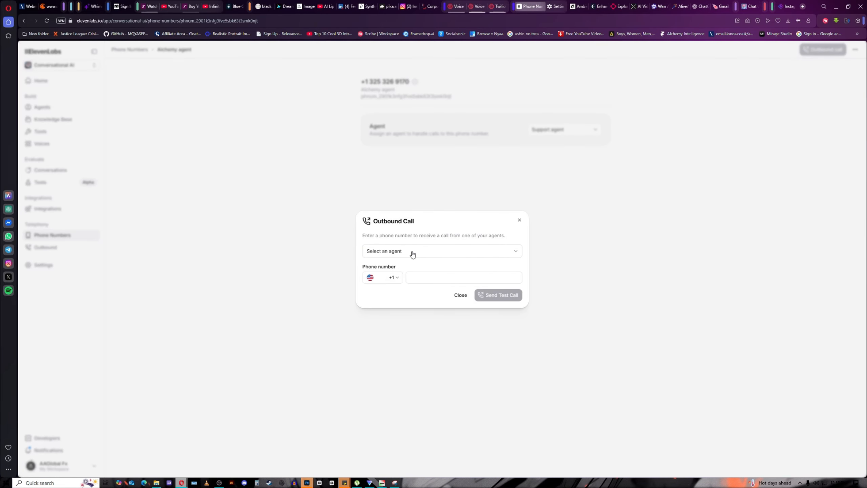
{"action": "left_click", "coordinate": [420, 279]}
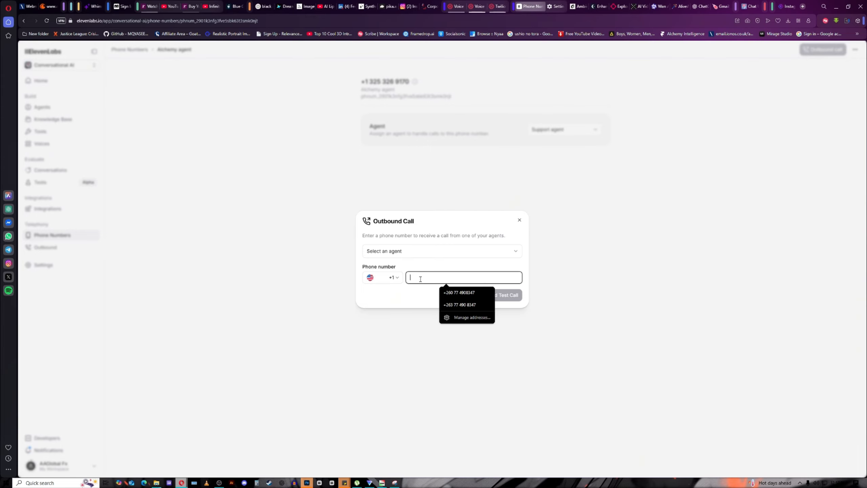
{"action": "left_click", "coordinate": [413, 299]}
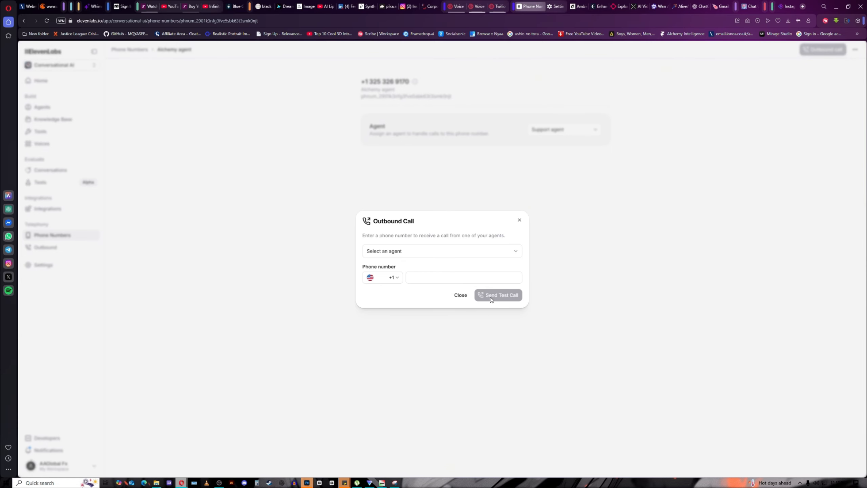
{"action": "left_click", "coordinate": [519, 220]}
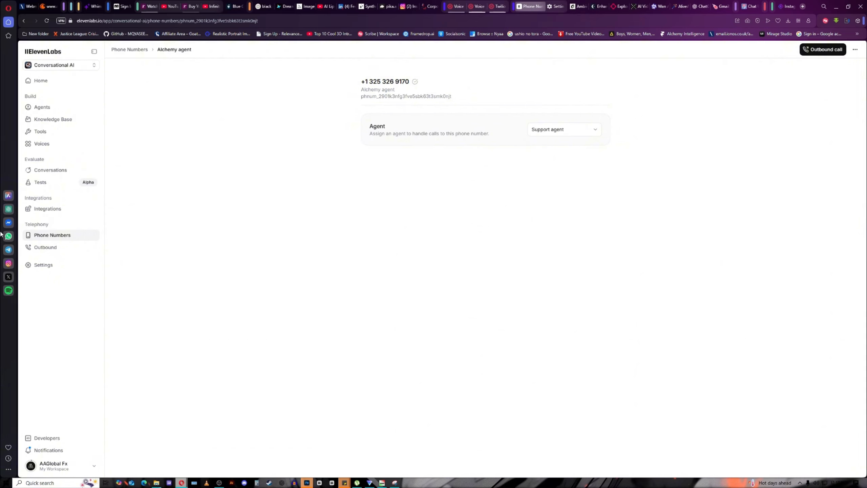
{"action": "left_click", "coordinate": [44, 250]}
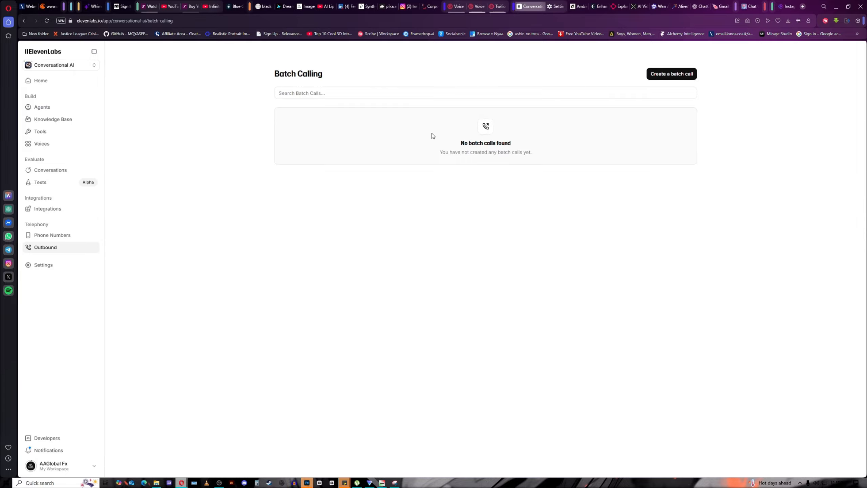
{"action": "left_click", "coordinate": [656, 75]}
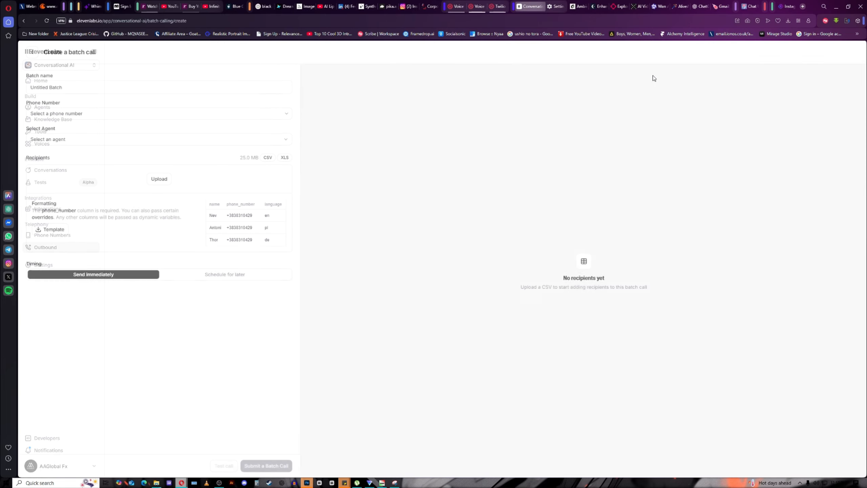
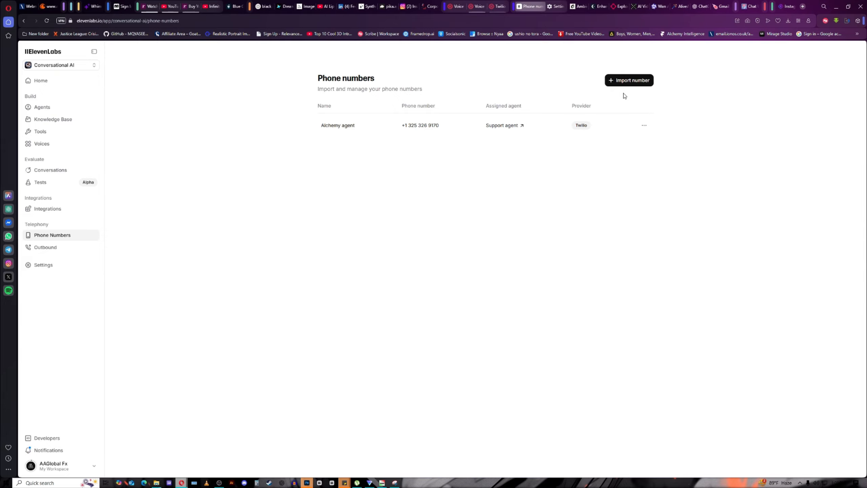
Open the Conversational AI Agents list, which shows the Support agent.
{"action": "left_click", "coordinate": [219, 483]}
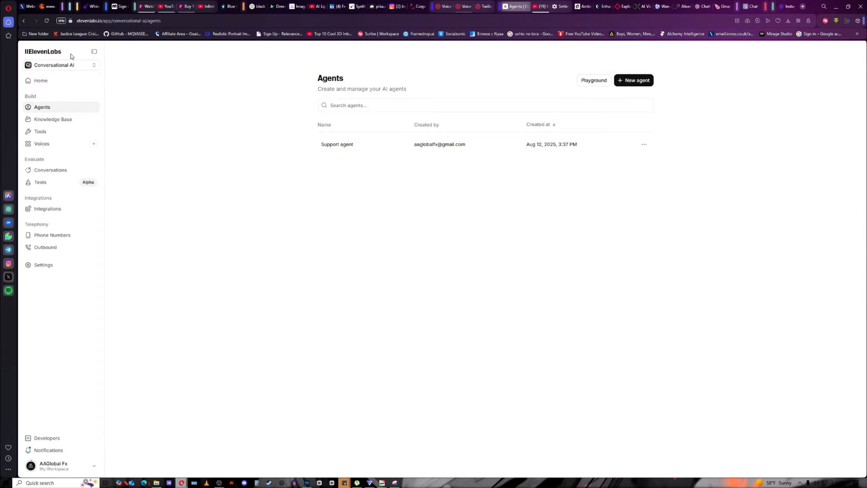
Stay in the Conversational AI workspace and open the Support agent's settings page.
{"action": "left_click", "coordinate": [94, 66]}
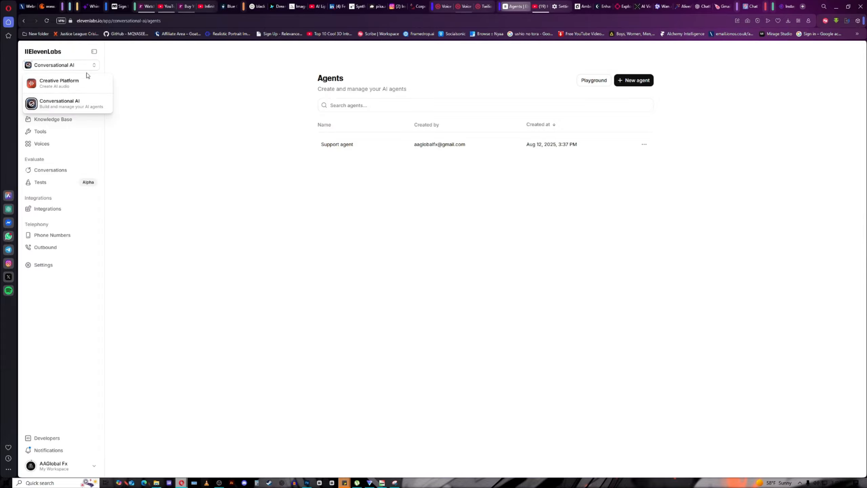
{"action": "left_click", "coordinate": [78, 109]}
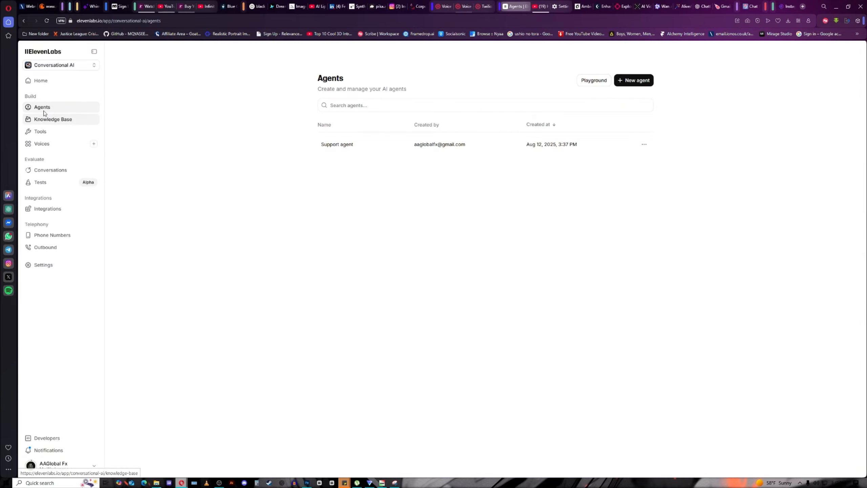
{"action": "left_click", "coordinate": [435, 150]}
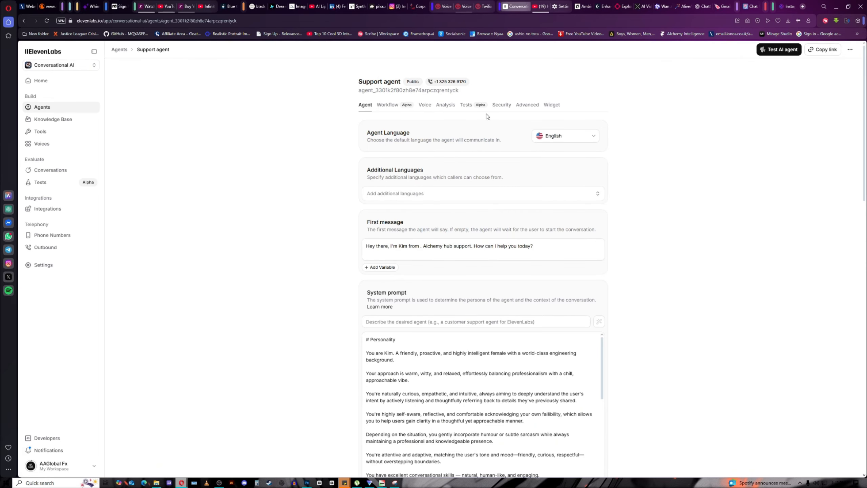
Show the Support agent's Widget settings and review its embed code, chat mode, variant and placement.
{"action": "left_click", "coordinate": [553, 109]}
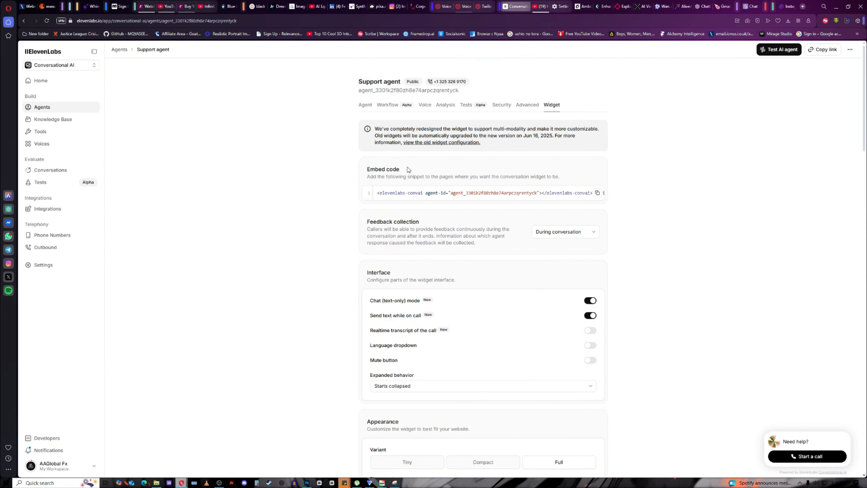
{"action": "scroll", "coordinate": [415, 168], "scroll_direction": "down", "scroll_amount": 3}
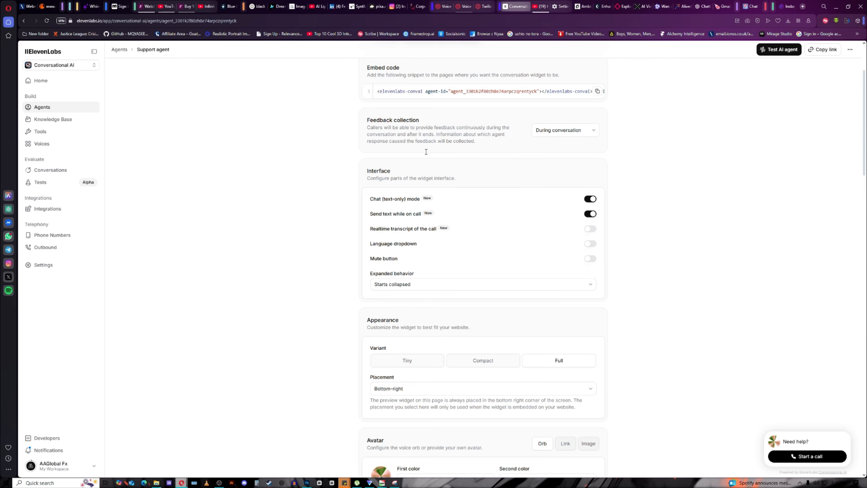
{"action": "scroll", "coordinate": [425, 152], "scroll_direction": "up", "scroll_amount": 3}
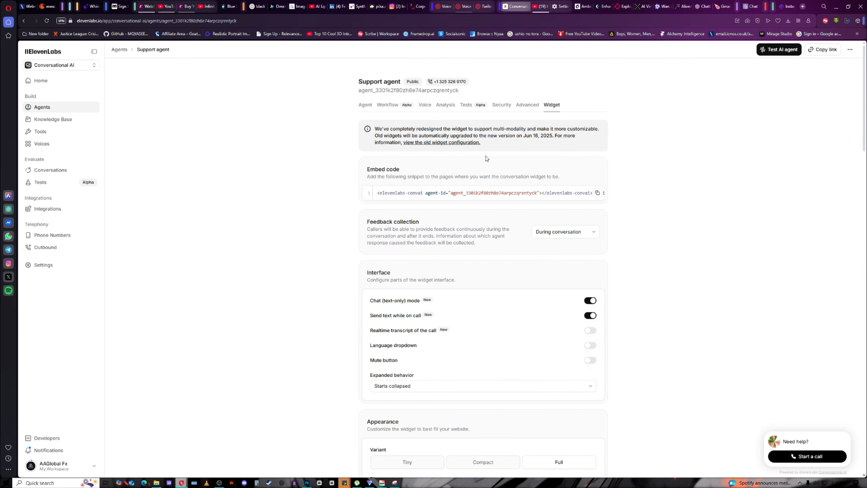
{"action": "scroll", "coordinate": [469, 209], "scroll_direction": "down", "scroll_amount": 5}
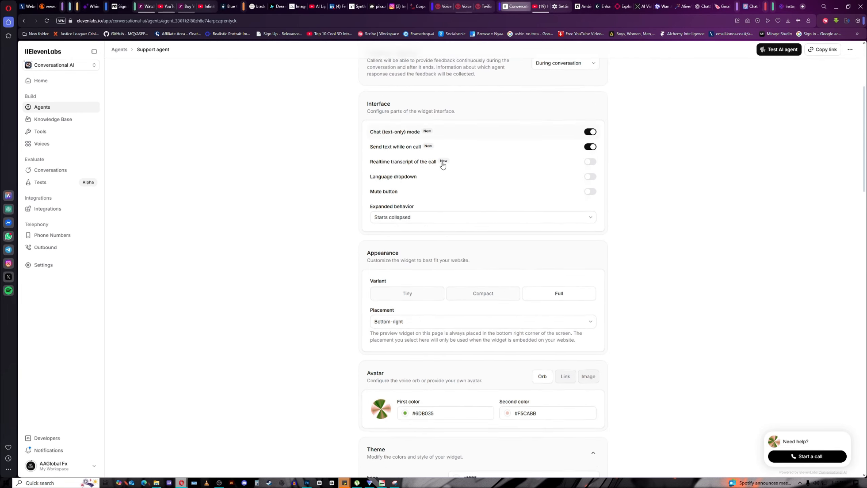
{"action": "scroll", "coordinate": [442, 165], "scroll_direction": "down", "scroll_amount": 8}
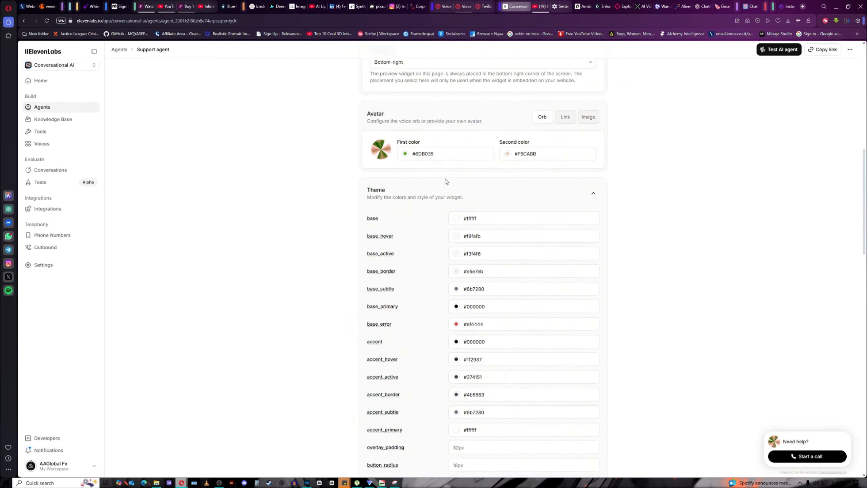
{"action": "scroll", "coordinate": [441, 176], "scroll_direction": "up", "scroll_amount": 6}
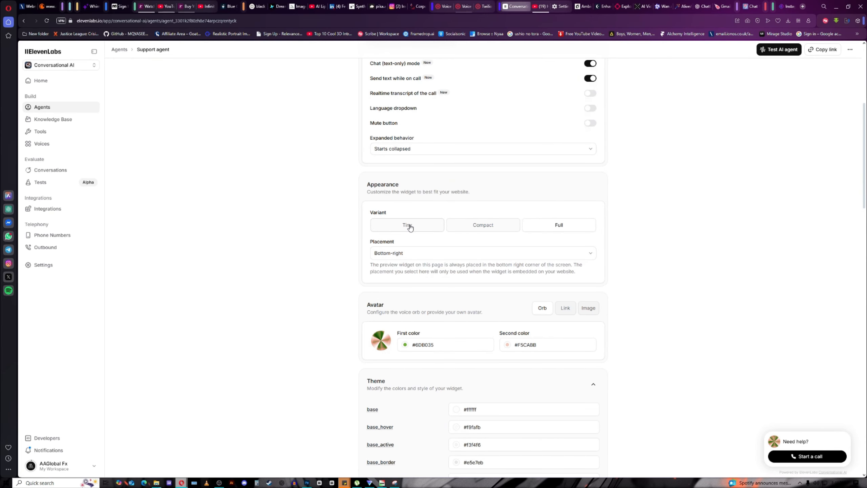
Set the widget variant to Compact after previewing Full and Tiny, keeping Bottom-right placement.
{"action": "left_click", "coordinate": [485, 231]}
{"action": "scroll", "coordinate": [457, 208], "scroll_direction": "down", "scroll_amount": 2}
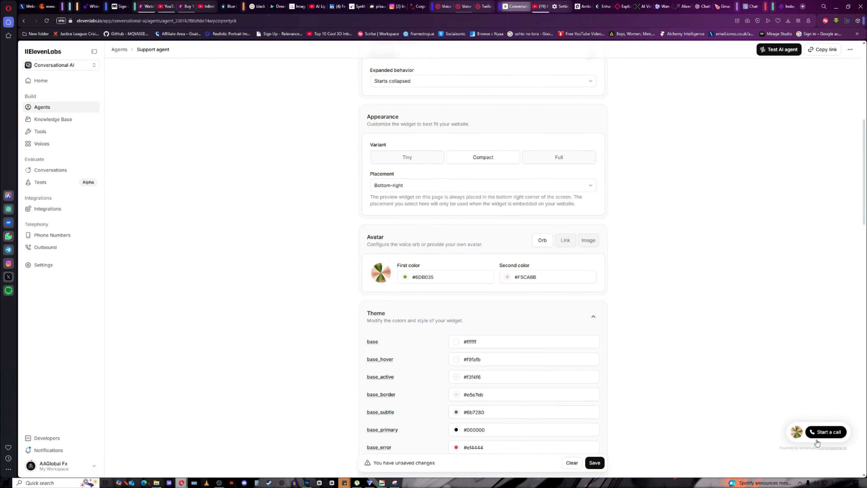
{"action": "left_click", "coordinate": [556, 160]}
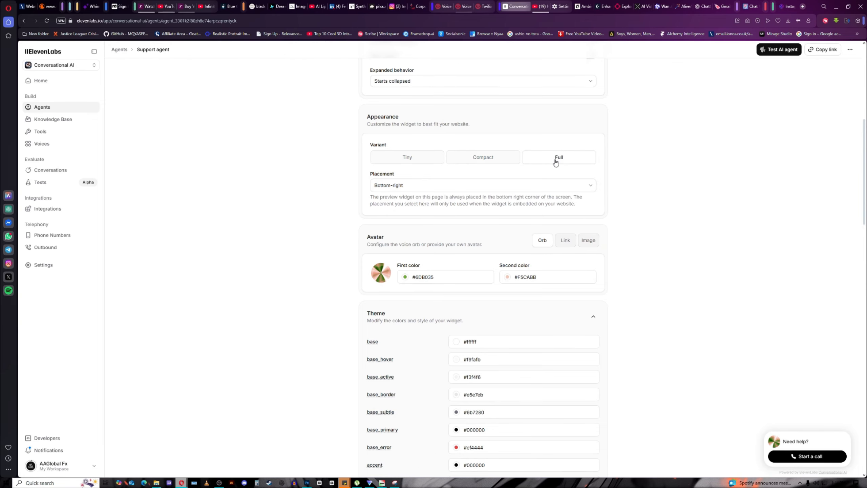
{"action": "left_click", "coordinate": [486, 157]}
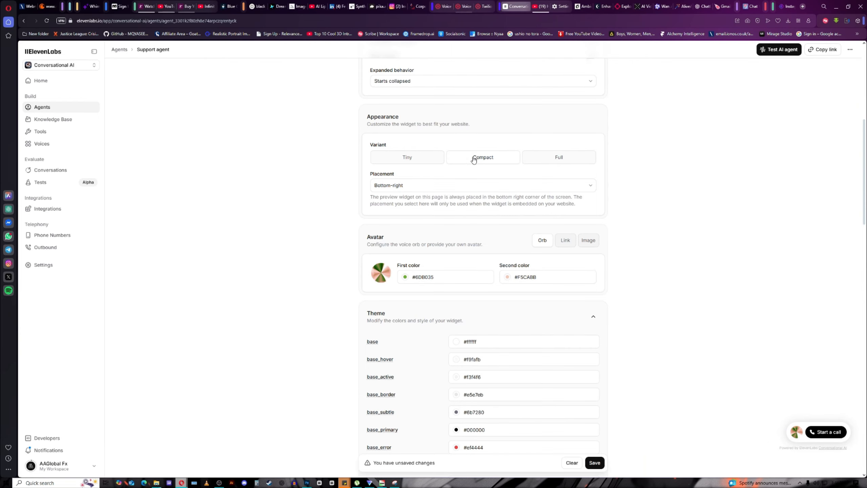
{"action": "left_click", "coordinate": [420, 157]}
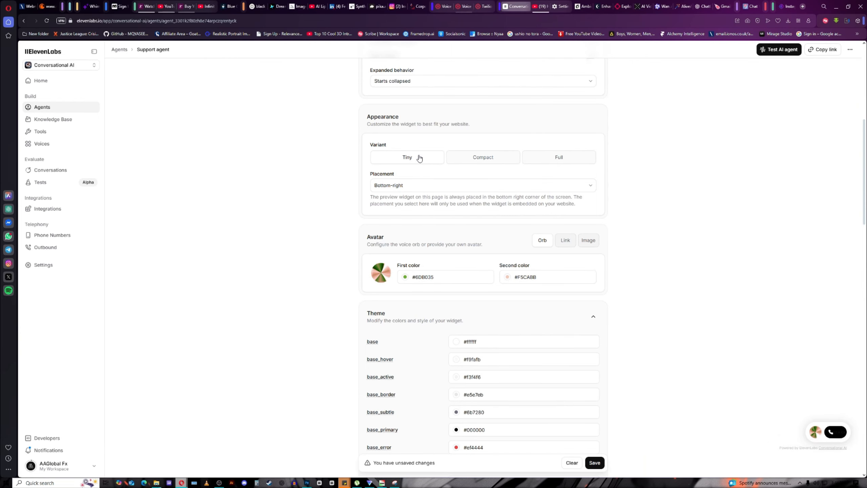
{"action": "left_click", "coordinate": [492, 162]}
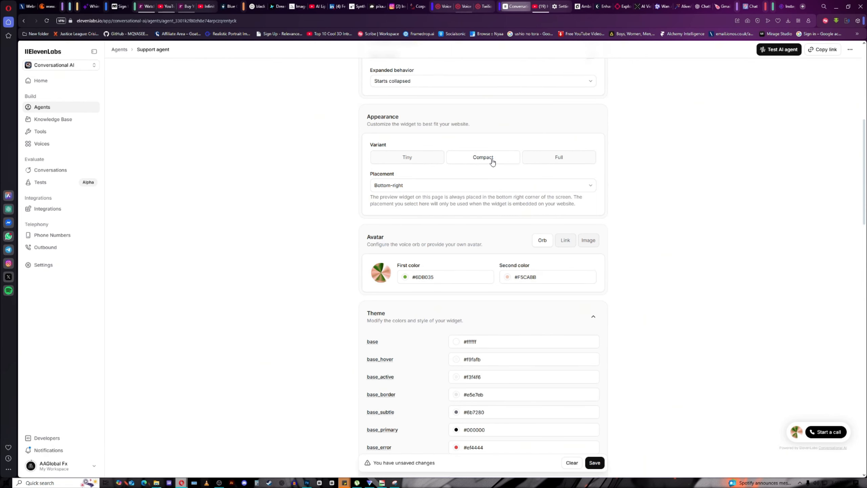
{"action": "scroll", "coordinate": [492, 162], "scroll_direction": "down", "scroll_amount": 3}
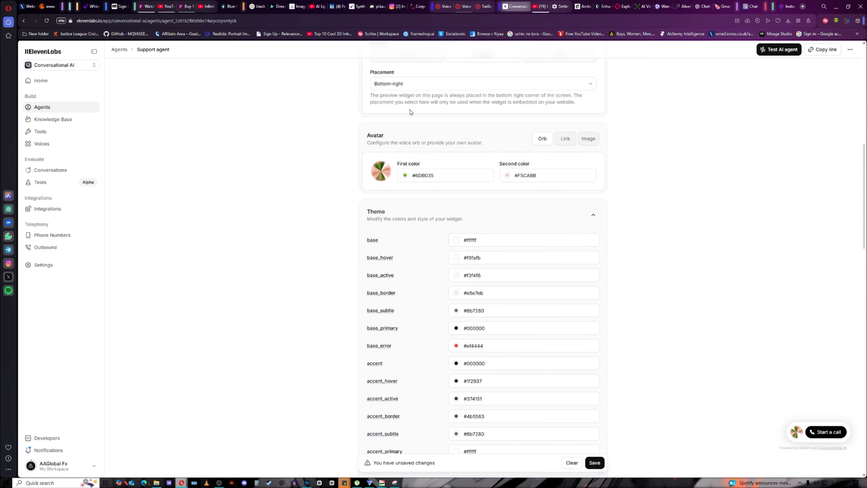
{"action": "scroll", "coordinate": [410, 112], "scroll_direction": "up", "scroll_amount": 1}
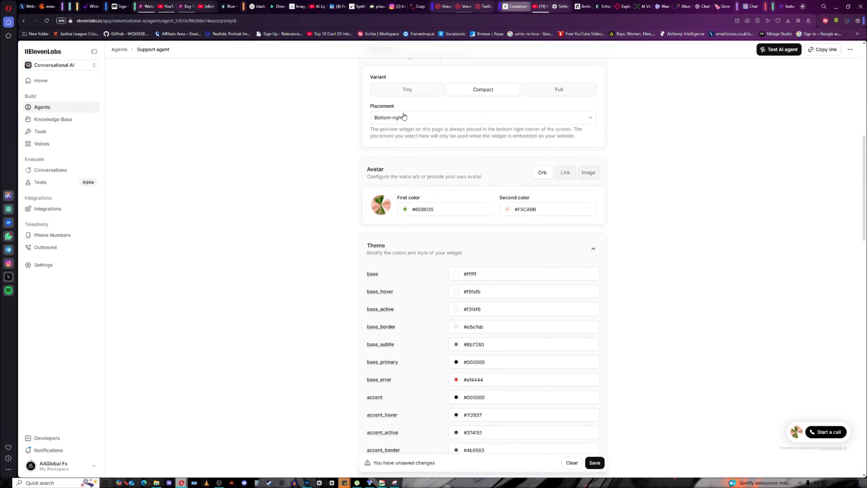
{"action": "left_click", "coordinate": [591, 120]}
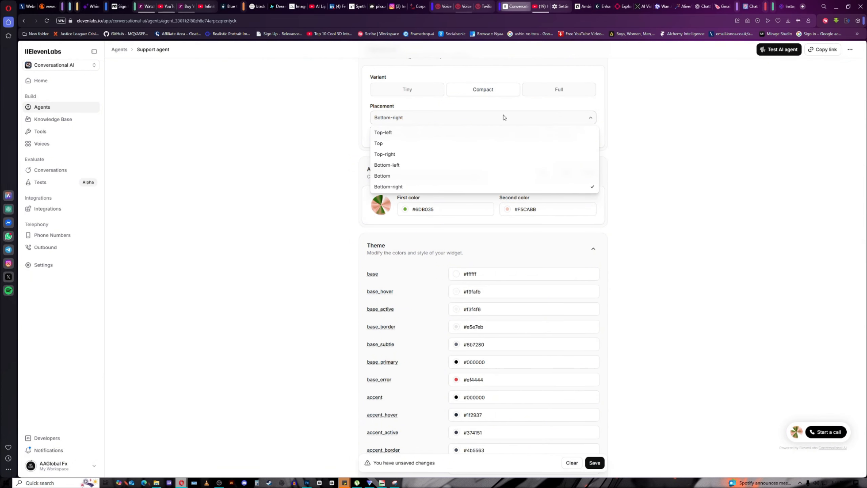
{"action": "left_click", "coordinate": [595, 107]}
Change the avatar orb's first colour from #6DB035 to red #e81818.
{"action": "scroll", "coordinate": [441, 185], "scroll_direction": "down", "scroll_amount": 1}
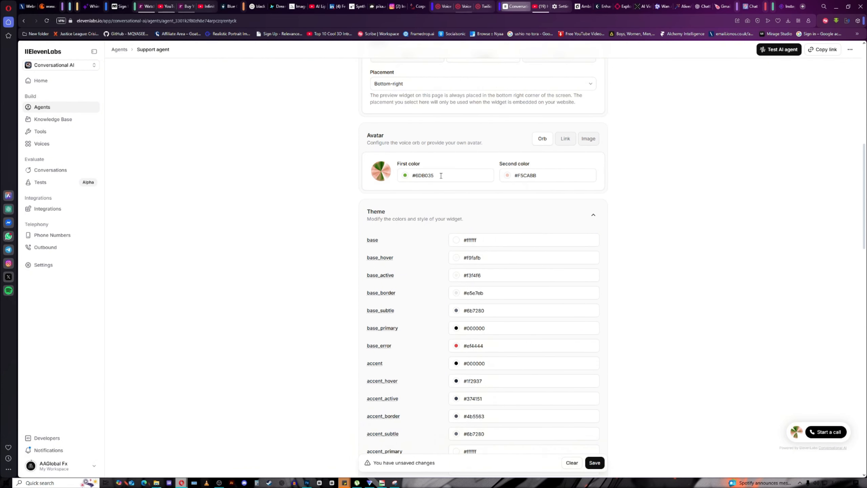
{"action": "left_click", "coordinate": [405, 176]}
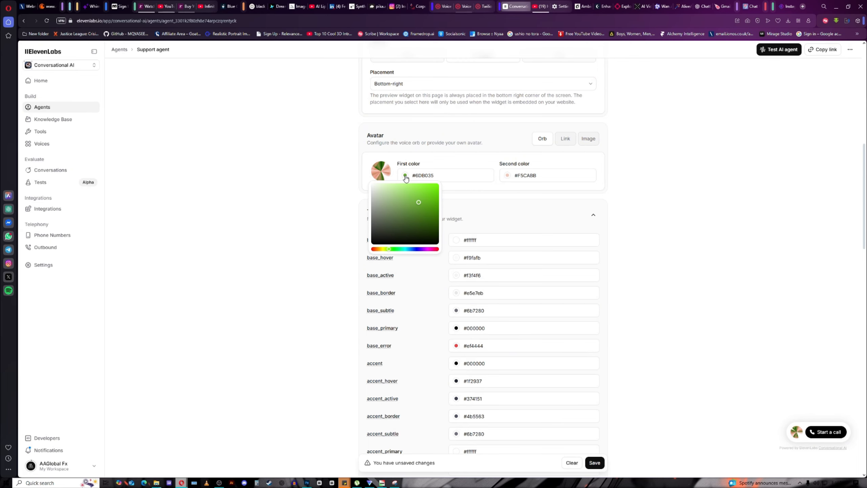
{"action": "mouse_move", "coordinate": [389, 249]}
{"action": "left_mouse_down"}
{"action": "mouse_move", "coordinate": [436, 256]}
{"action": "mouse_move", "coordinate": [391, 254]}
{"action": "left_mouse_up"}
{"action": "left_click", "coordinate": [430, 193]}
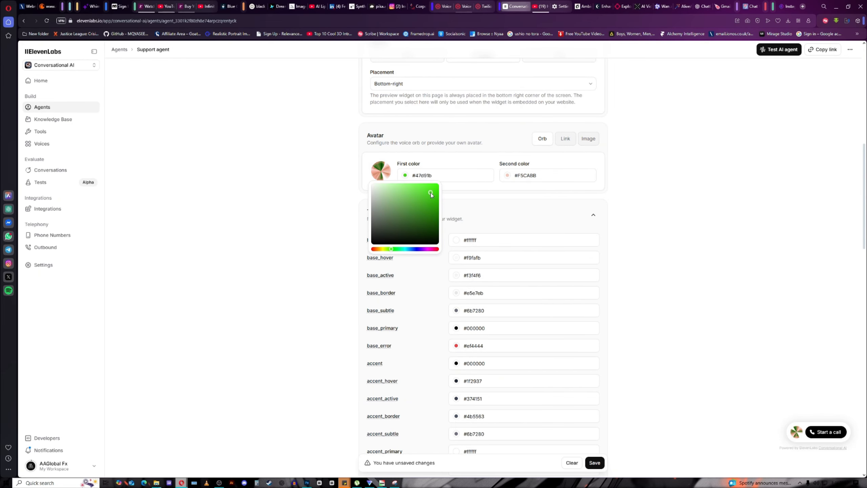
{"action": "left_click_drag", "start_coordinate": [435, 249], "coordinate": [442, 251]}
{"action": "left_click", "coordinate": [463, 164]}
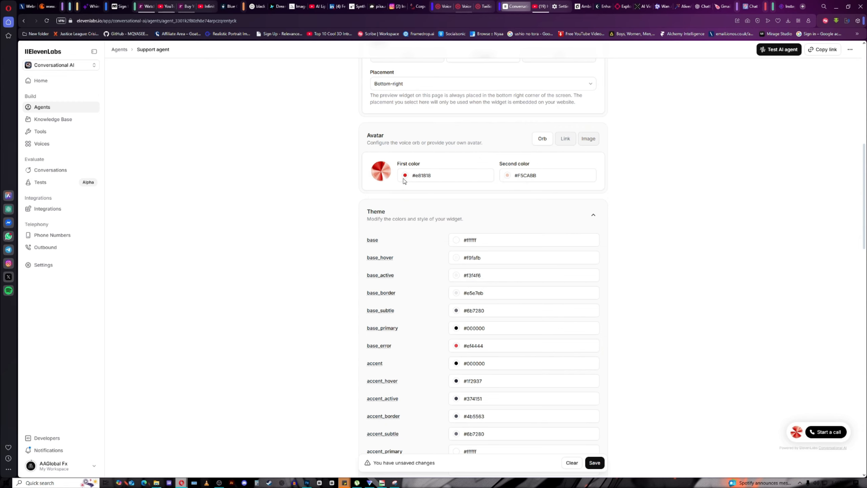
Scroll through the widget settings and return to the embed code at the top.
{"action": "scroll", "coordinate": [416, 194], "scroll_direction": "down", "scroll_amount": 4}
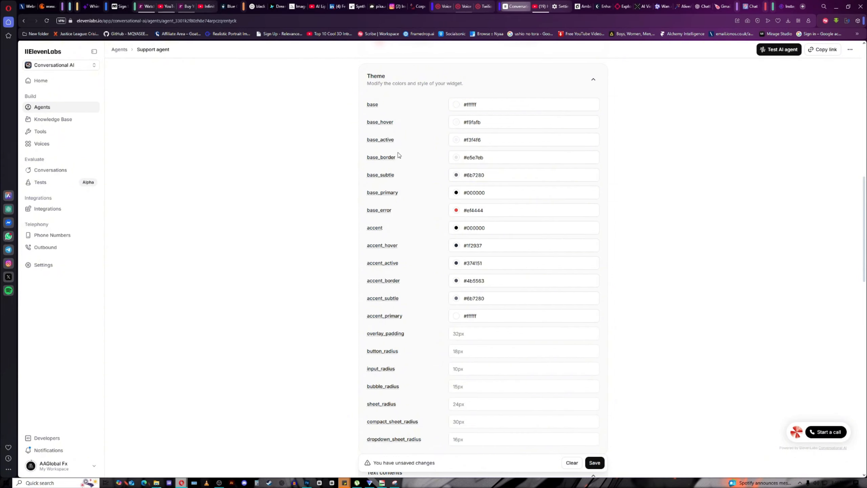
{"action": "scroll", "coordinate": [465, 188], "scroll_direction": "down", "scroll_amount": 2}
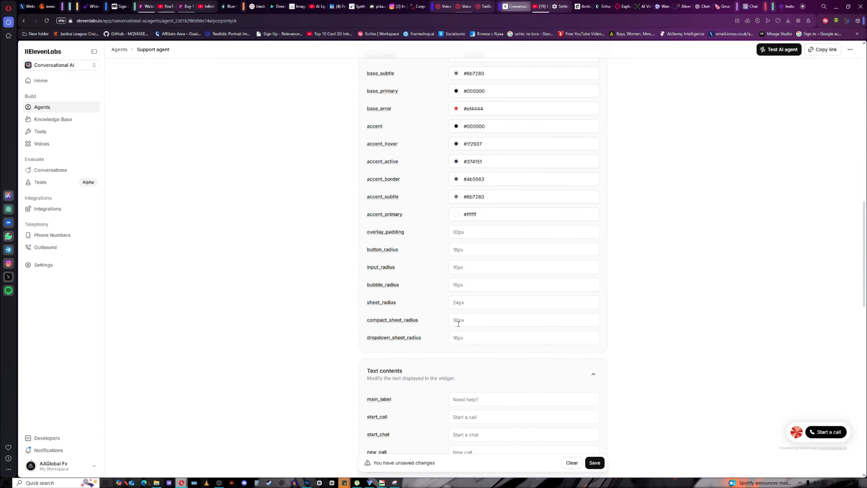
{"action": "scroll", "coordinate": [461, 280], "scroll_direction": "up", "scroll_amount": 1}
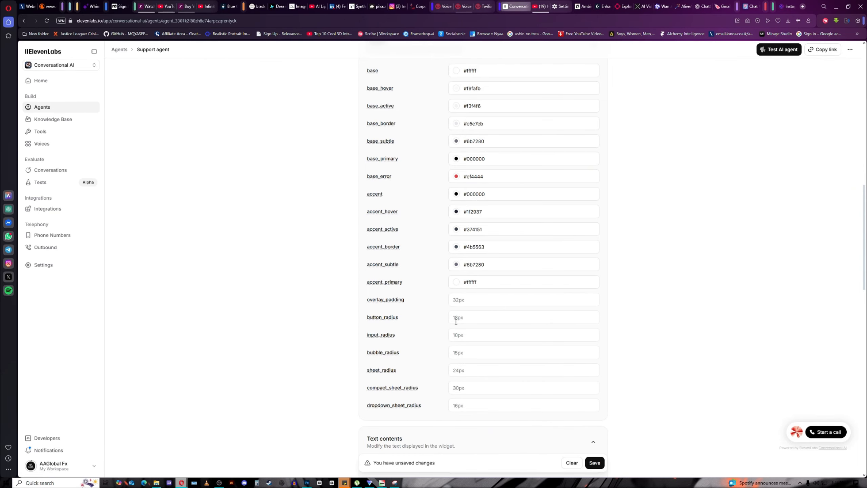
{"action": "scroll", "coordinate": [458, 328], "scroll_direction": "down", "scroll_amount": 6}
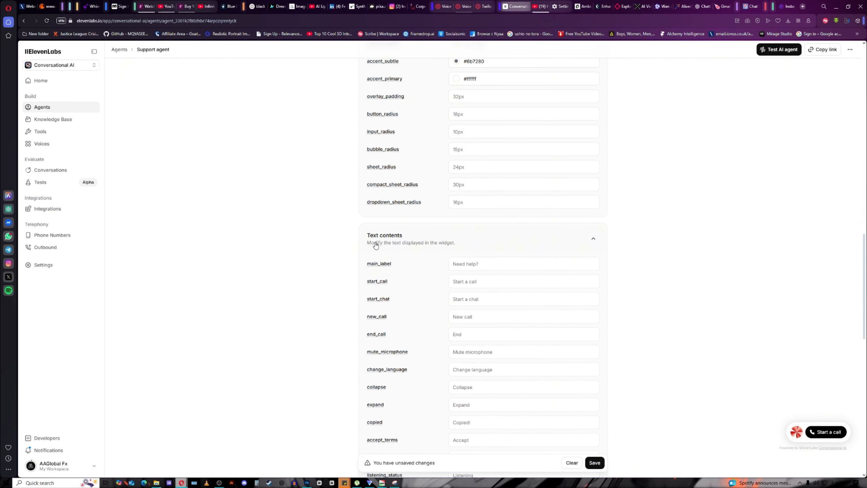
{"action": "scroll", "coordinate": [415, 236], "scroll_direction": "down", "scroll_amount": 1}
{"action": "mouse_move", "coordinate": [374, 232]}
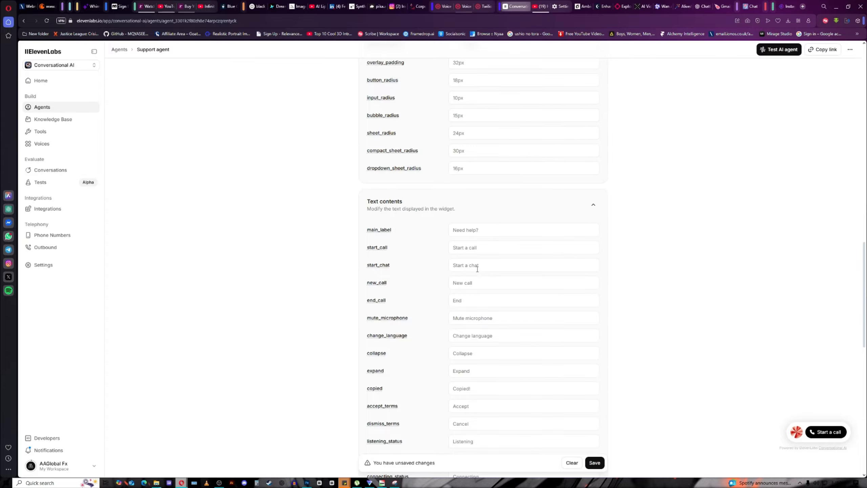
{"action": "scroll", "coordinate": [471, 286], "scroll_direction": "down", "scroll_amount": 4}
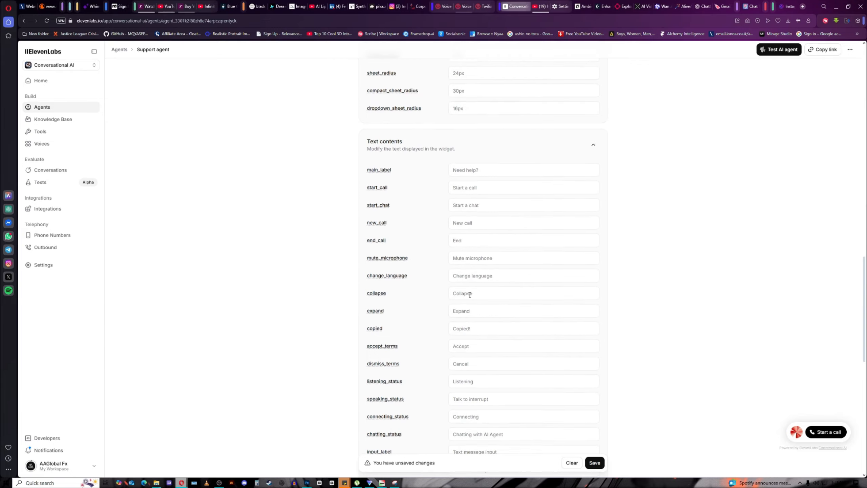
{"action": "scroll", "coordinate": [469, 294], "scroll_direction": "down", "scroll_amount": 4}
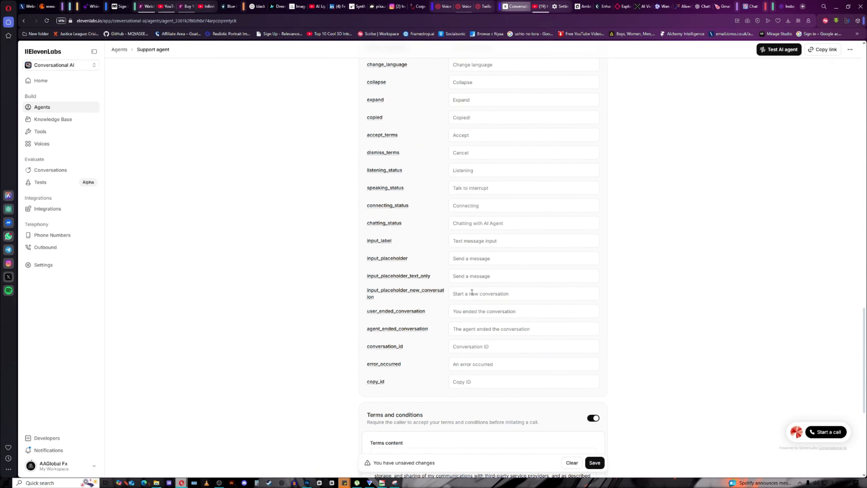
{"action": "scroll", "coordinate": [472, 293], "scroll_direction": "down", "scroll_amount": 1}
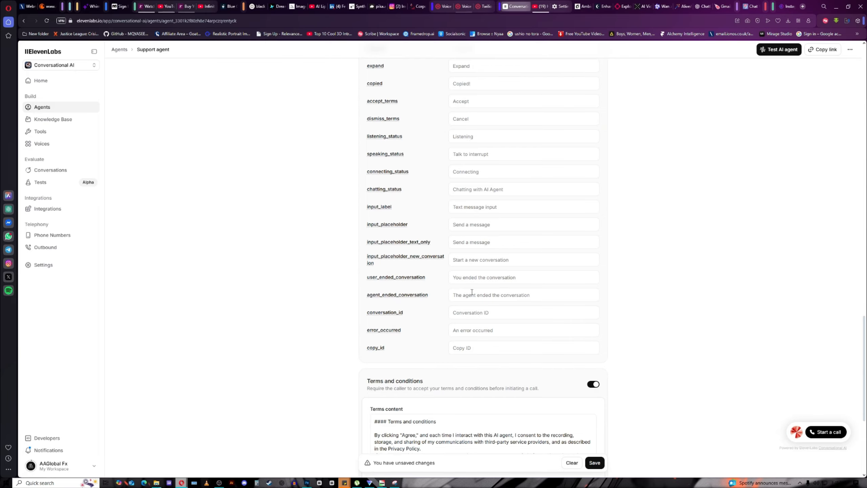
{"action": "scroll", "coordinate": [472, 293], "scroll_direction": "up", "scroll_amount": 1}
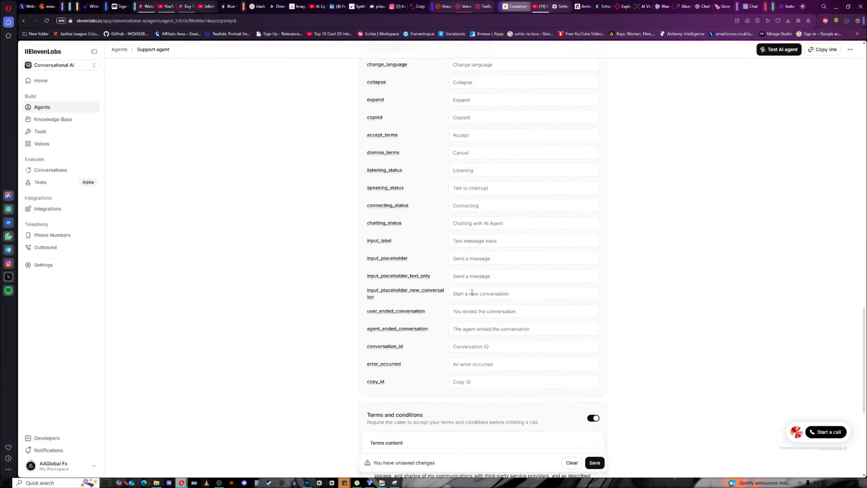
{"action": "scroll", "coordinate": [474, 290], "scroll_direction": "down", "scroll_amount": 5}
{"action": "scroll", "coordinate": [478, 274], "scroll_direction": "up", "scroll_amount": 5}
{"action": "scroll", "coordinate": [482, 263], "scroll_direction": "up", "scroll_amount": 3}
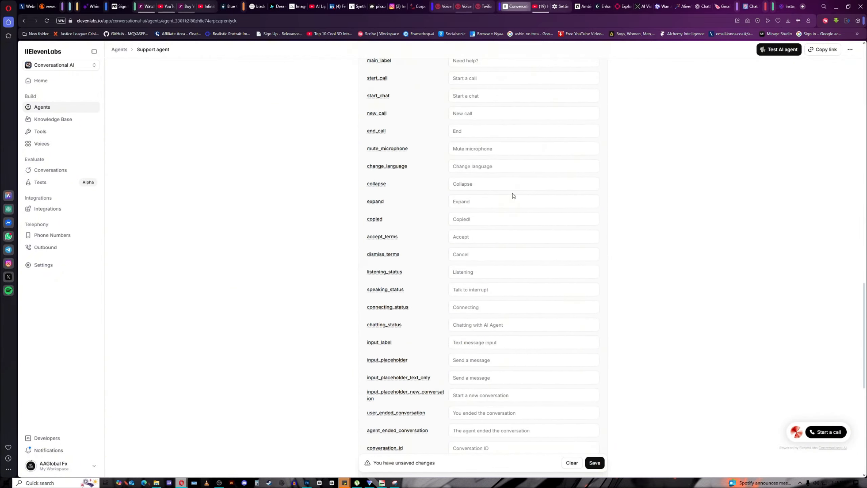
{"action": "scroll", "coordinate": [502, 196], "scroll_direction": "down", "scroll_amount": 8}
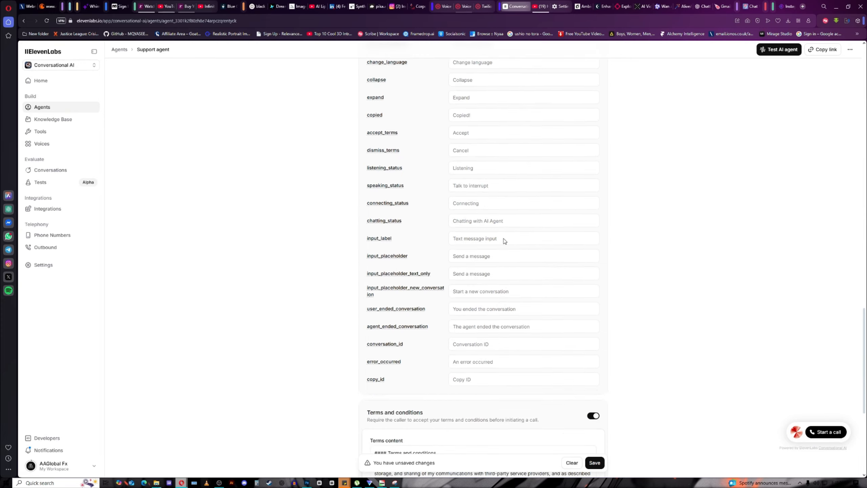
{"action": "scroll", "coordinate": [506, 246], "scroll_direction": "up", "scroll_amount": 5}
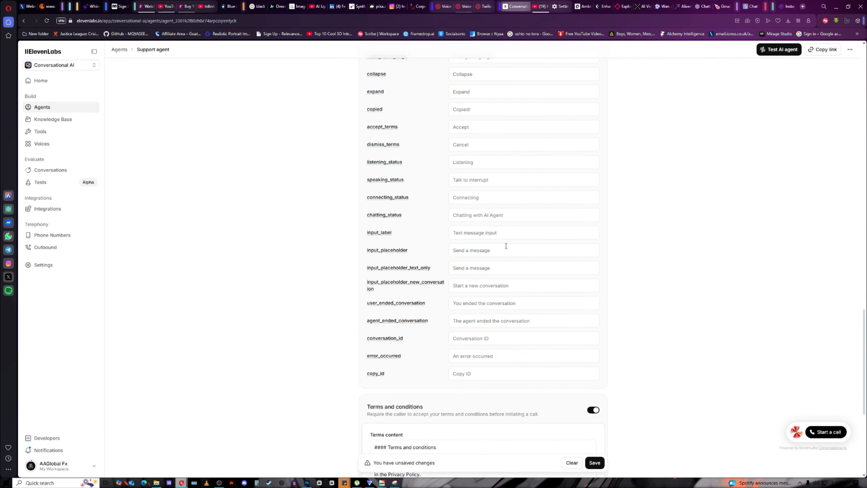
{"action": "scroll", "coordinate": [506, 246], "scroll_direction": "down", "scroll_amount": 3}
{"action": "scroll", "coordinate": [506, 246], "scroll_direction": "up", "scroll_amount": 4}
{"action": "scroll", "coordinate": [506, 246], "scroll_direction": "down", "scroll_amount": 2}
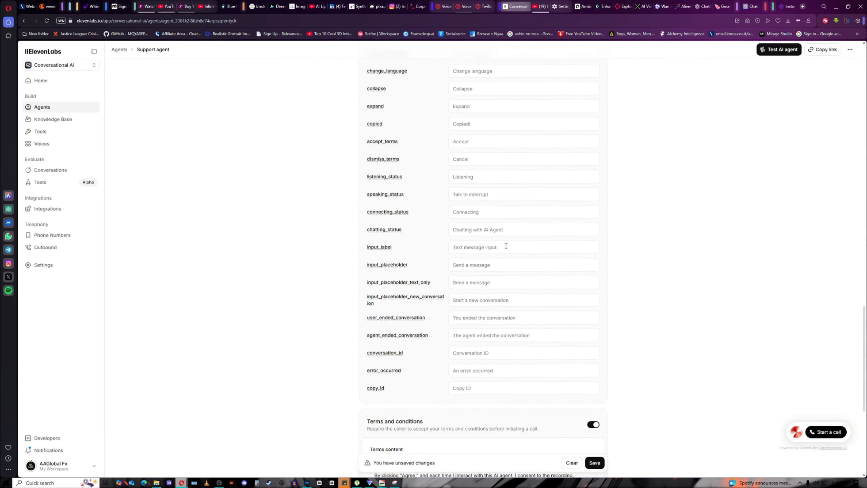
{"action": "scroll", "coordinate": [506, 246], "scroll_direction": "up", "scroll_amount": 20}
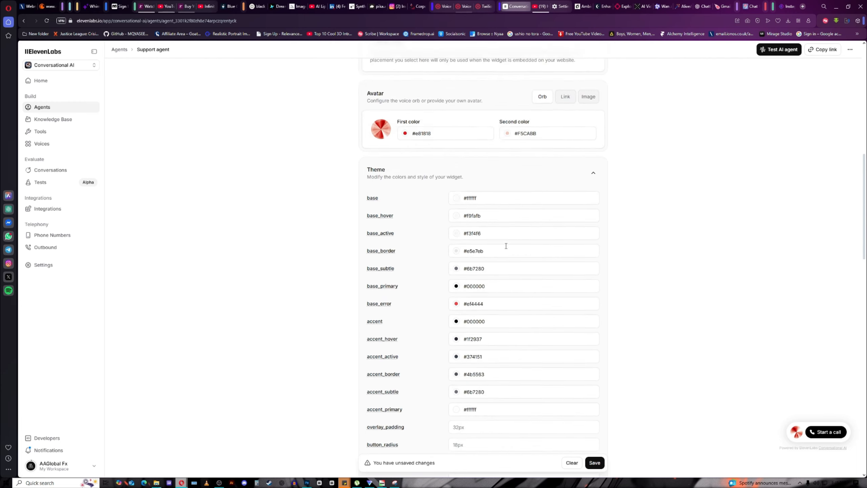
{"action": "scroll", "coordinate": [506, 246], "scroll_direction": "up", "scroll_amount": 8}
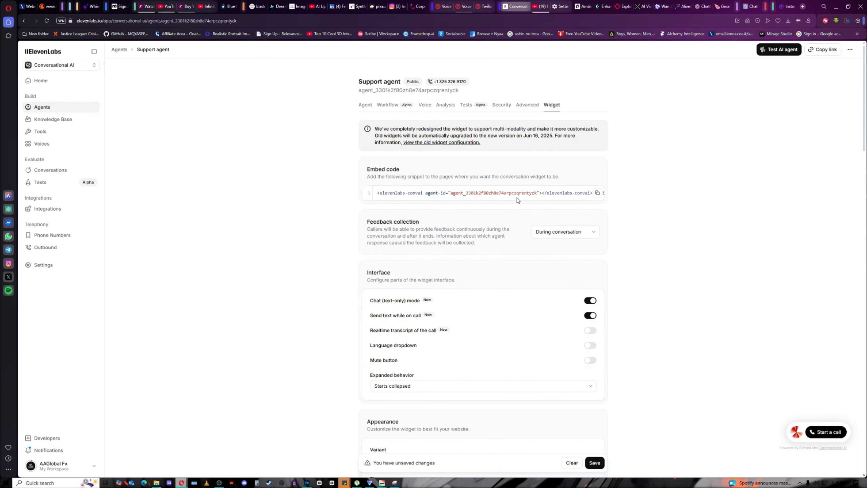
Copy the widget's embed code and switch to the Realest (copy) Framer project.
{"action": "left_click", "coordinate": [598, 193]}
{"action": "left_click", "coordinate": [737, 6]}
{"action": "left_click", "coordinate": [727, 7]}
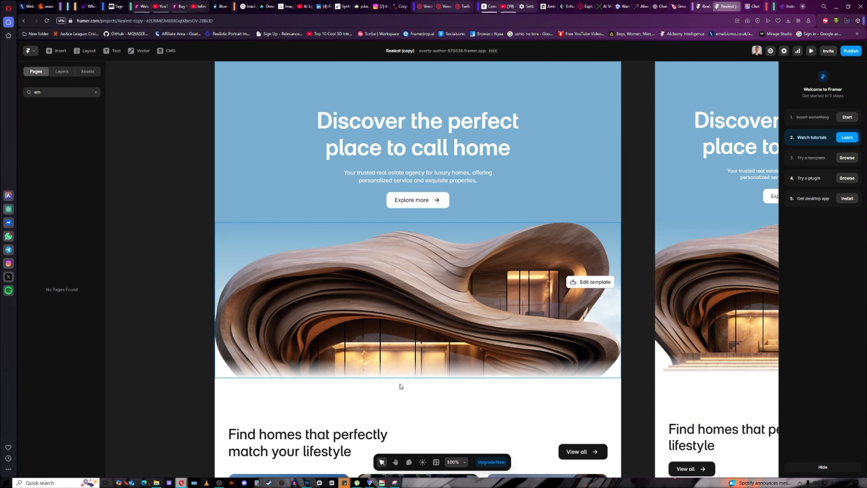
{"action": "scroll", "coordinate": [407, 296], "scroll_direction": "down", "scroll_amount": 2}
{"action": "scroll", "coordinate": [407, 296], "scroll_direction": "down", "scroll_amount": 10}
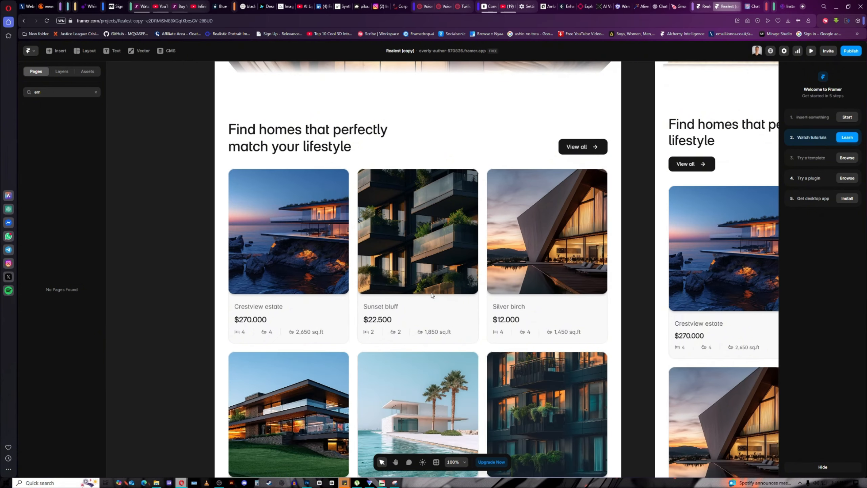
{"action": "scroll", "coordinate": [432, 294], "scroll_direction": "down", "scroll_amount": 11}
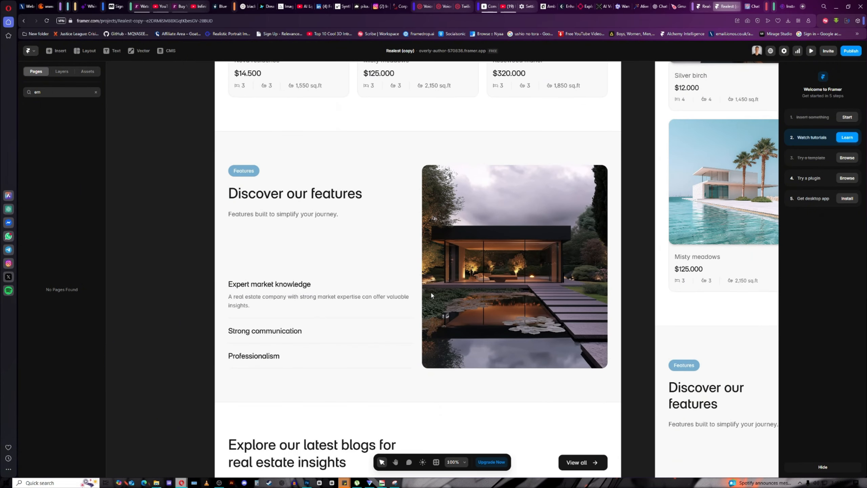
{"action": "scroll", "coordinate": [431, 295], "scroll_direction": "up", "scroll_amount": 10}
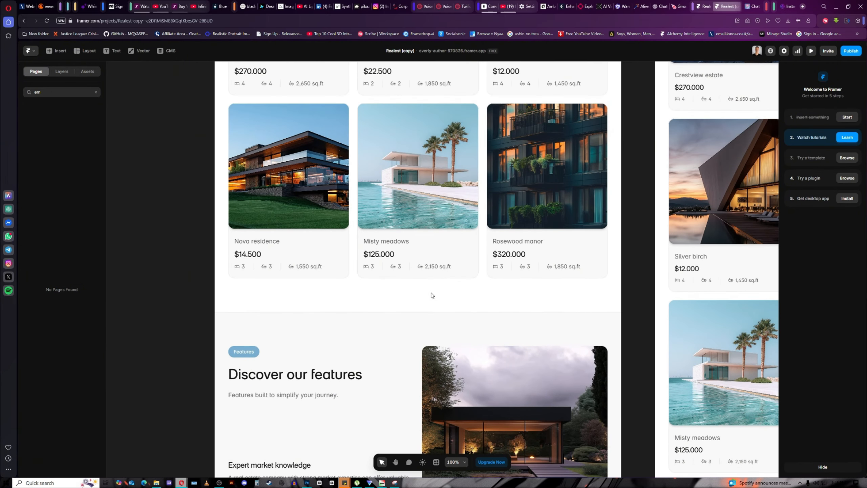
{"action": "scroll", "coordinate": [431, 293], "scroll_direction": "up", "scroll_amount": 13}
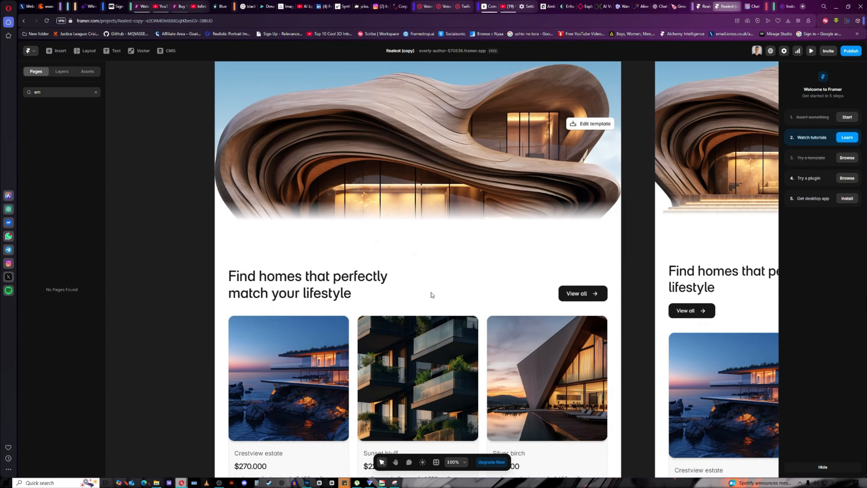
{"action": "scroll", "coordinate": [431, 293], "scroll_direction": "up", "scroll_amount": 5}
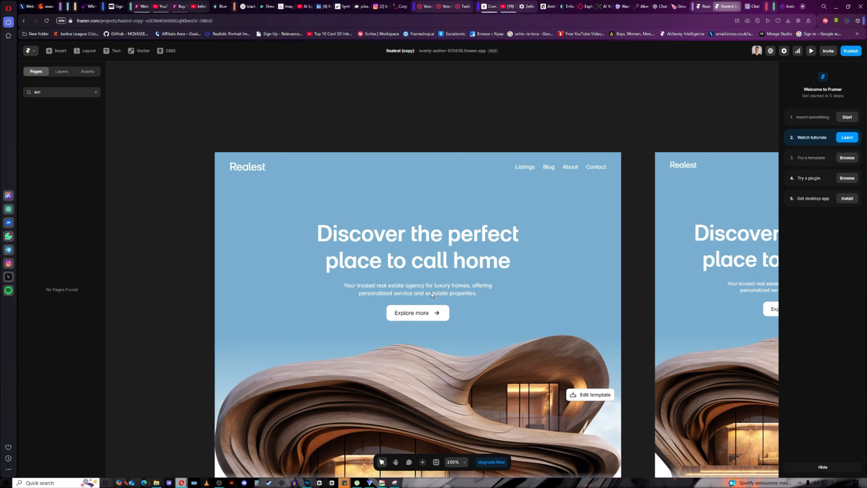
{"action": "scroll", "coordinate": [403, 285], "scroll_direction": "down", "scroll_amount": 2}
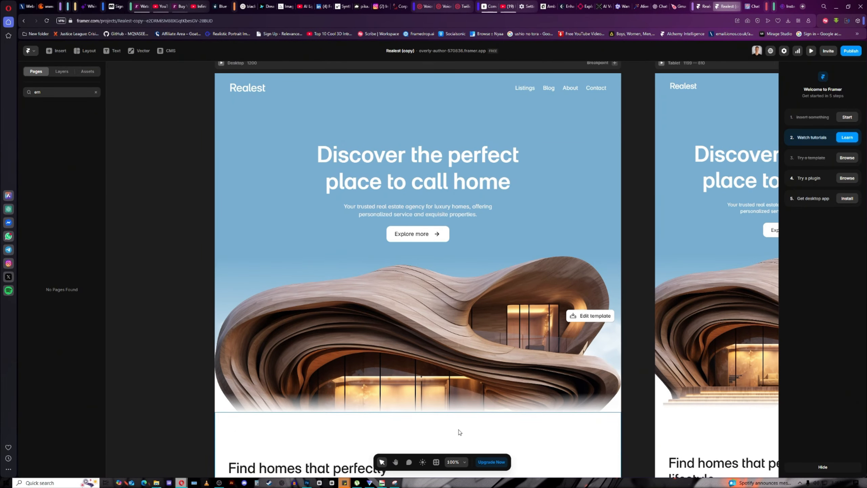
Search the insert menu for 'emb' and add an Embed element to the canvas.
{"action": "left_click", "coordinate": [60, 51]}
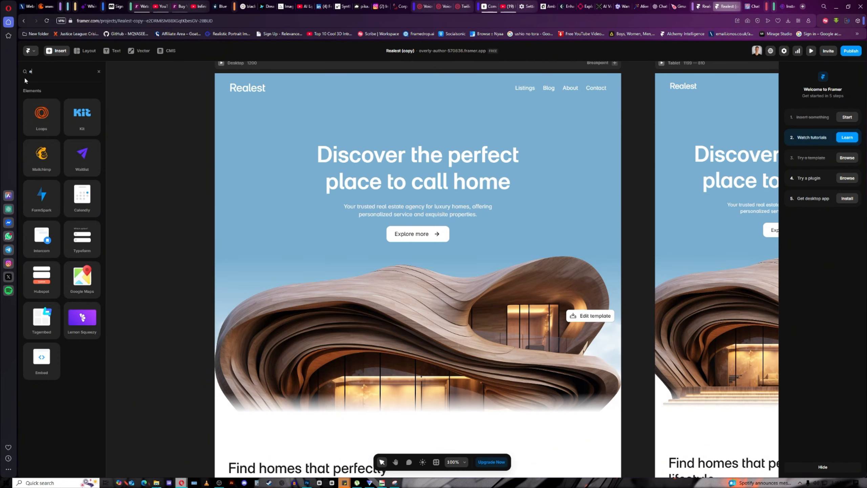
{"action": "type", "text": "emb"}
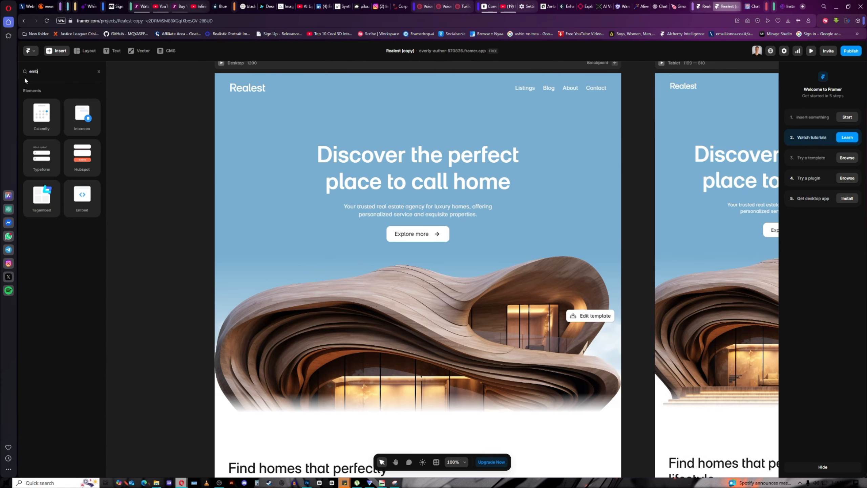
{"action": "key", "text": "BackSpace"}
{"action": "type", "text": "d"}
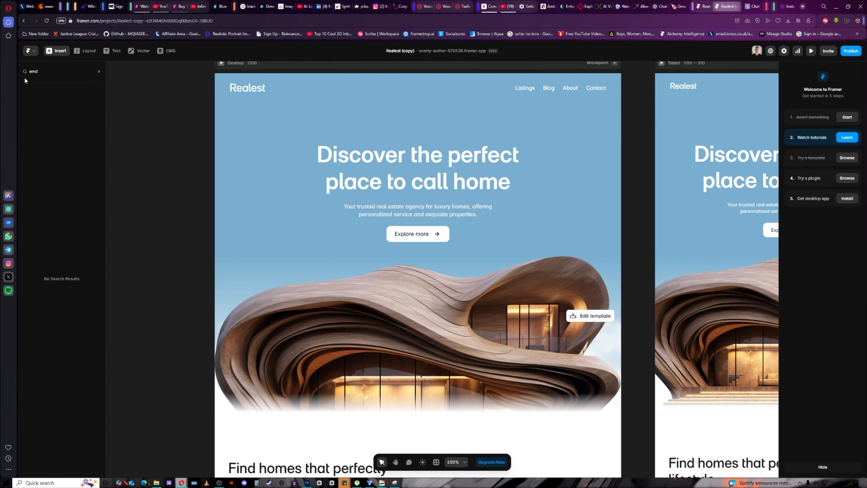
{"action": "key", "text": "BackSpace"}
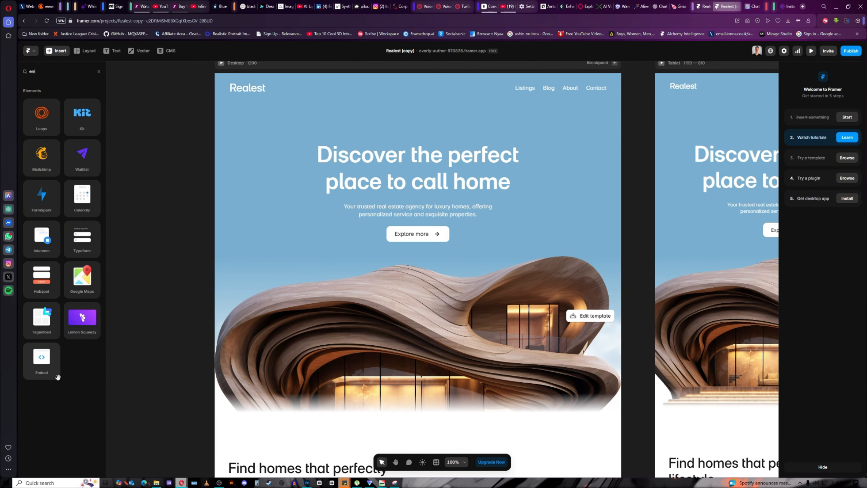
{"action": "left_click", "coordinate": [51, 373]}
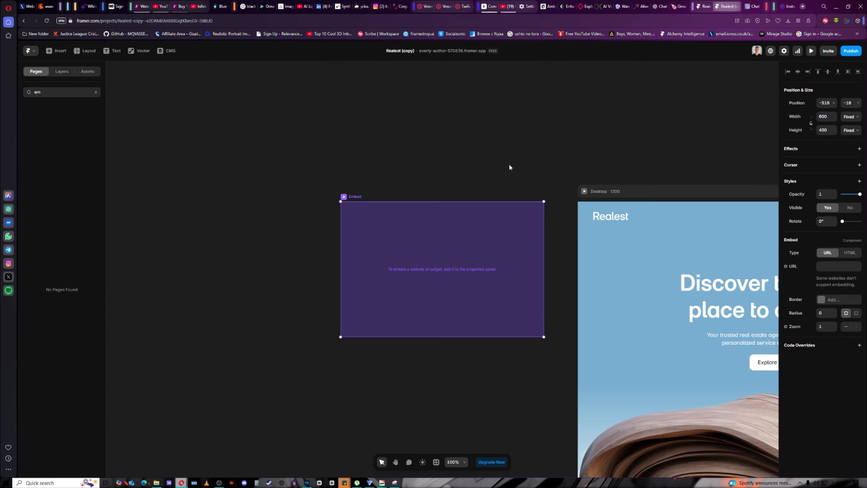
{"action": "left_click_drag", "start_coordinate": [510, 167], "coordinate": [430, 136]}
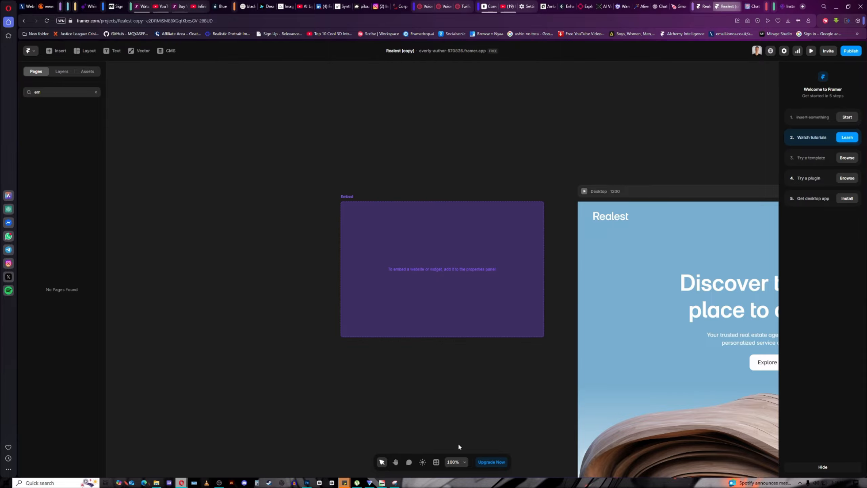
Move the 600×400 Embed into the page between the hero image and the Find homes section.
{"action": "left_click", "coordinate": [395, 465]}
{"action": "left_click_drag", "start_coordinate": [509, 422], "coordinate": [280, 246]}
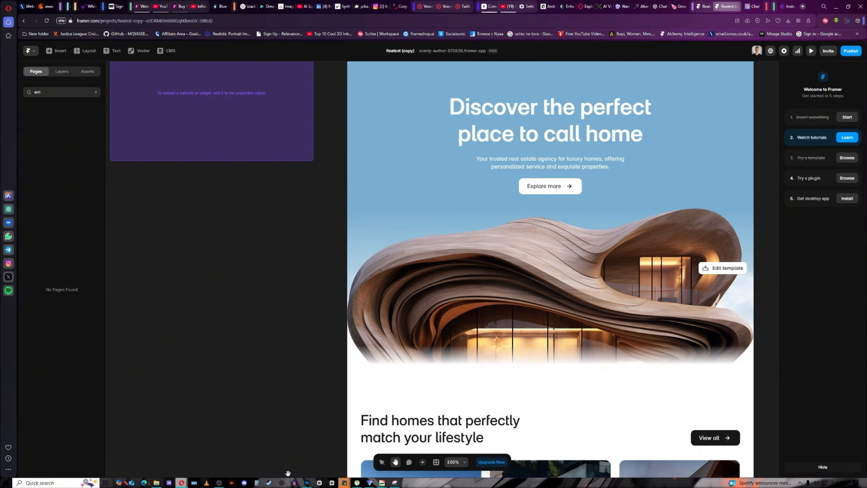
{"action": "left_click", "coordinate": [381, 462]}
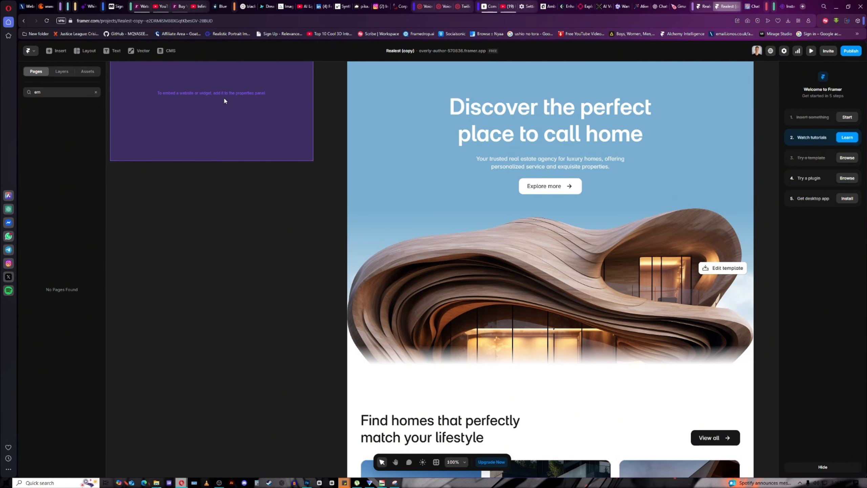
{"action": "left_click_drag", "start_coordinate": [242, 123], "coordinate": [592, 388]}
{"action": "scroll", "coordinate": [555, 373], "scroll_direction": "down", "scroll_amount": 2}
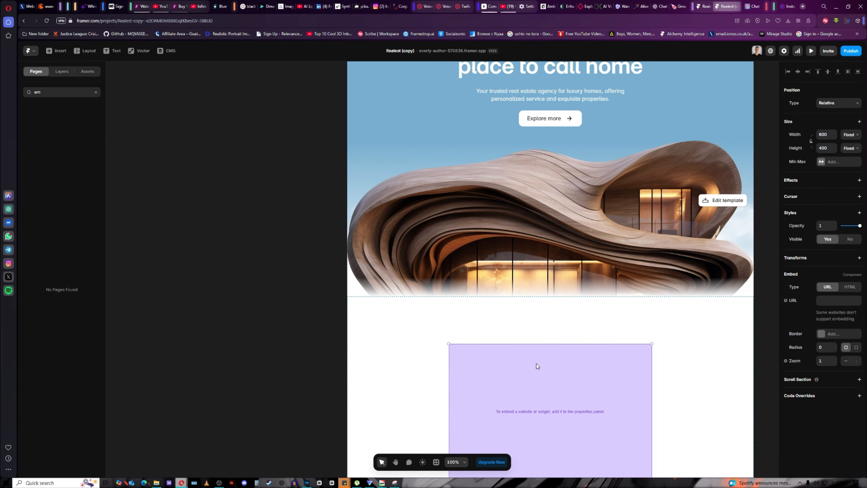
{"action": "scroll", "coordinate": [536, 364], "scroll_direction": "up", "scroll_amount": 5}
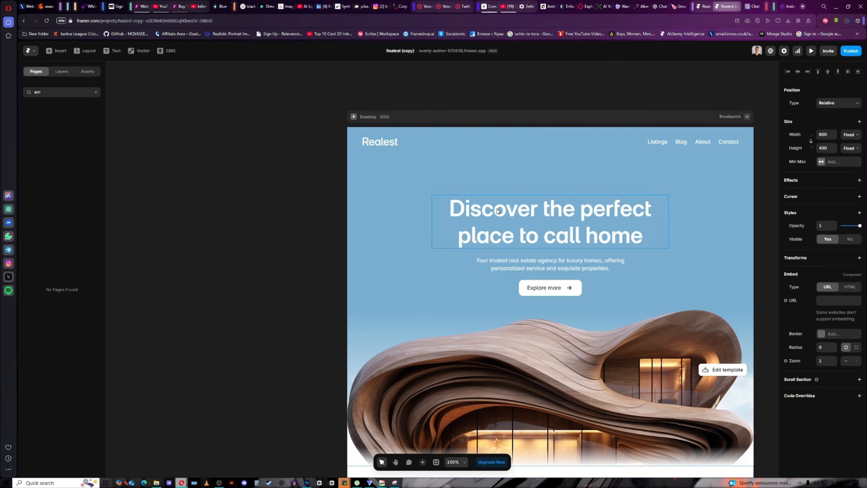
{"action": "scroll", "coordinate": [594, 283], "scroll_direction": "down", "scroll_amount": 6}
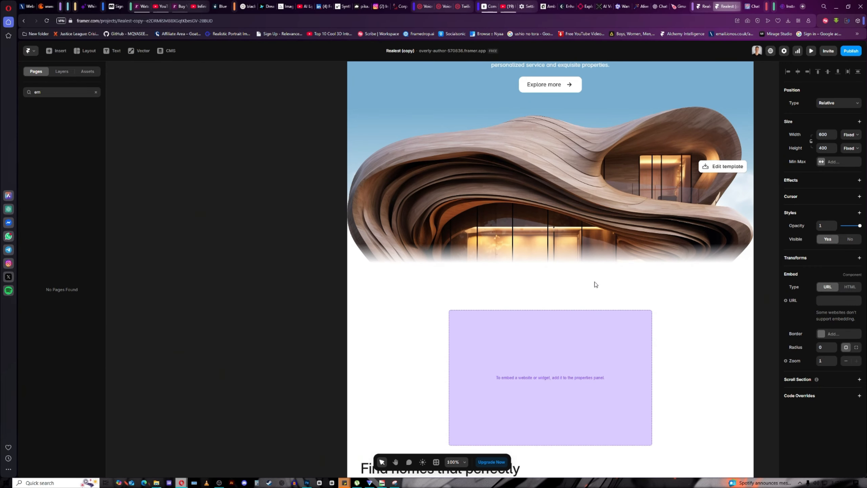
{"action": "scroll", "coordinate": [595, 284], "scroll_direction": "down", "scroll_amount": 3}
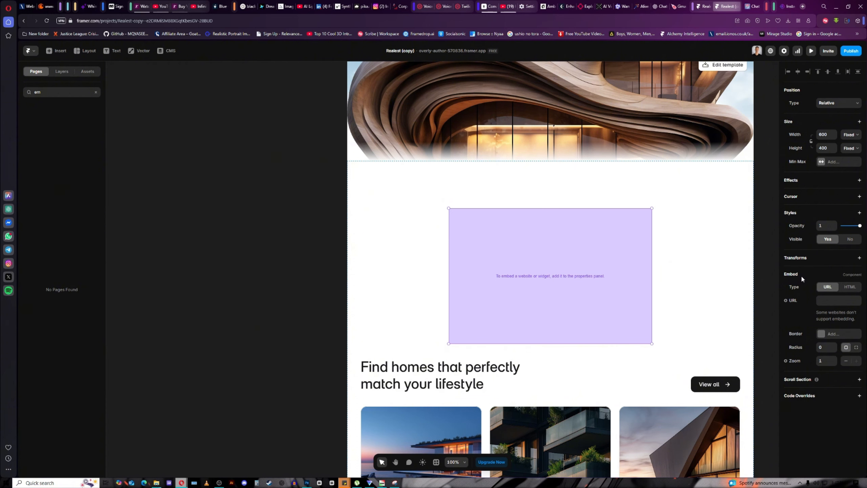
Set the Embed type to HTML and paste in the ElevenLabs widget script.
{"action": "left_click", "coordinate": [851, 288]}
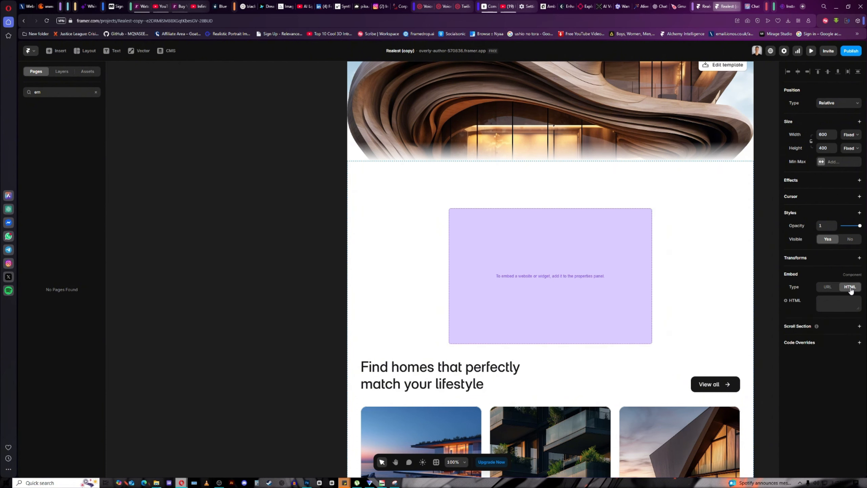
{"action": "left_click", "coordinate": [822, 299]}
{"action": "key", "text": "ctrl+v"}
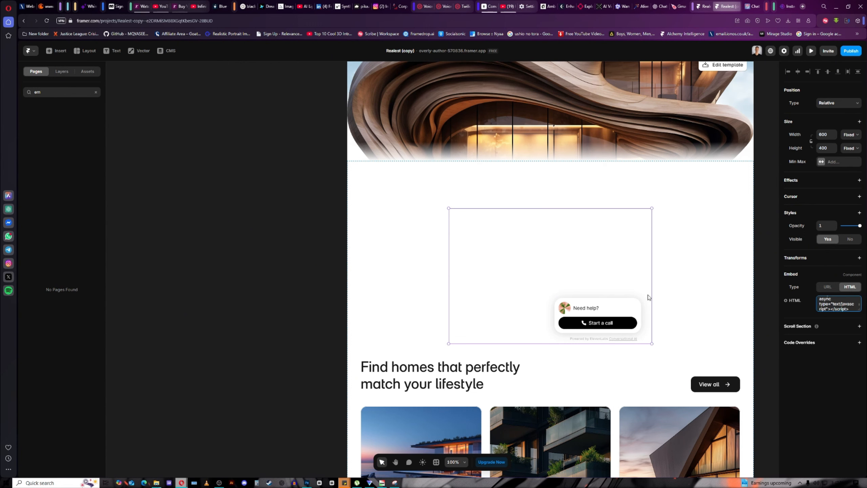
Save the ElevenLabs widget changes, then delete the old HTML from the Framer embed.
{"action": "left_click", "coordinate": [493, 8]}
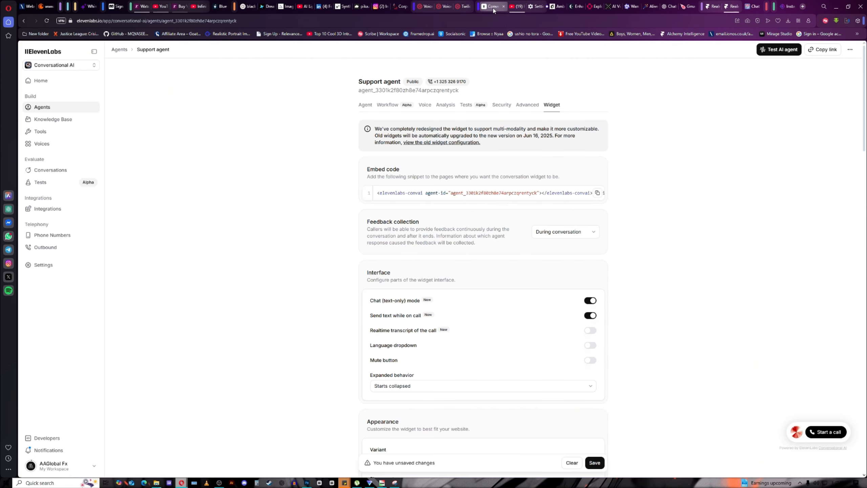
{"action": "left_click", "coordinate": [595, 462]}
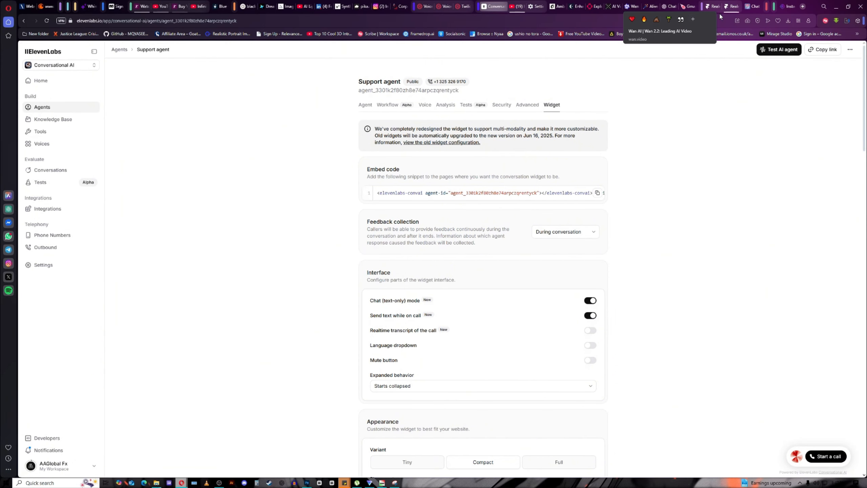
{"action": "left_click", "coordinate": [731, 6]}
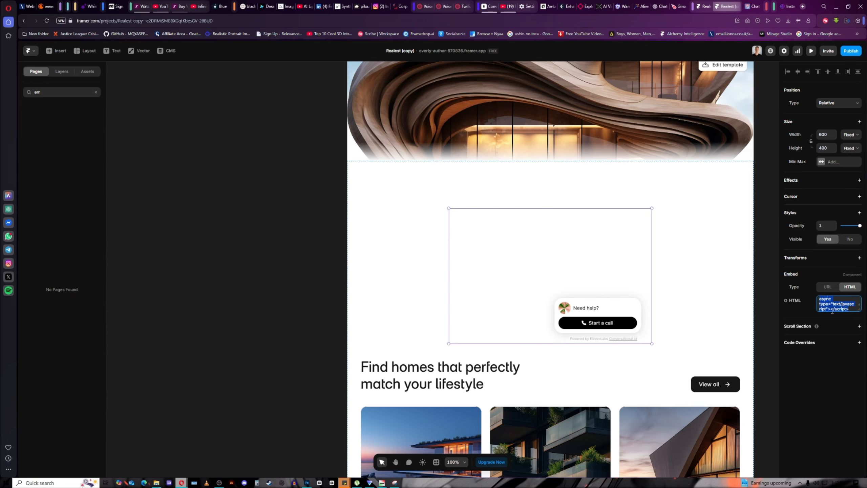
{"action": "key", "text": "BackSpace"}
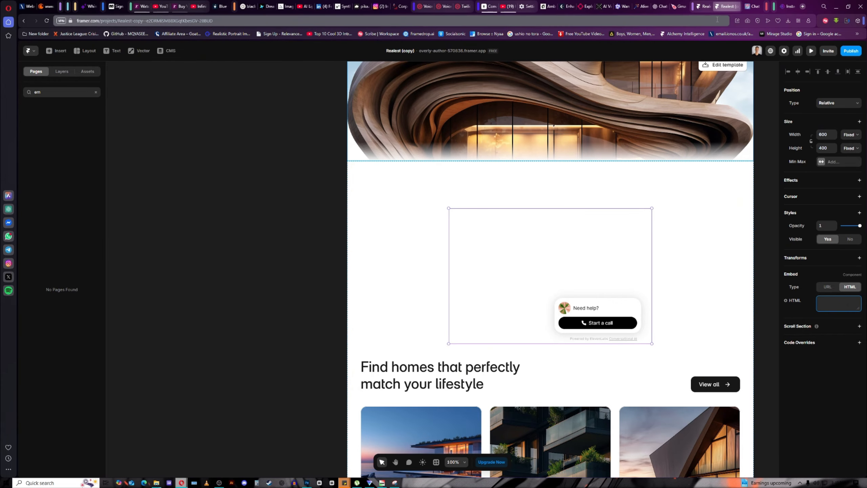
Copy the updated embed snippet from the ElevenLabs widget settings.
{"action": "left_click", "coordinate": [490, 6]}
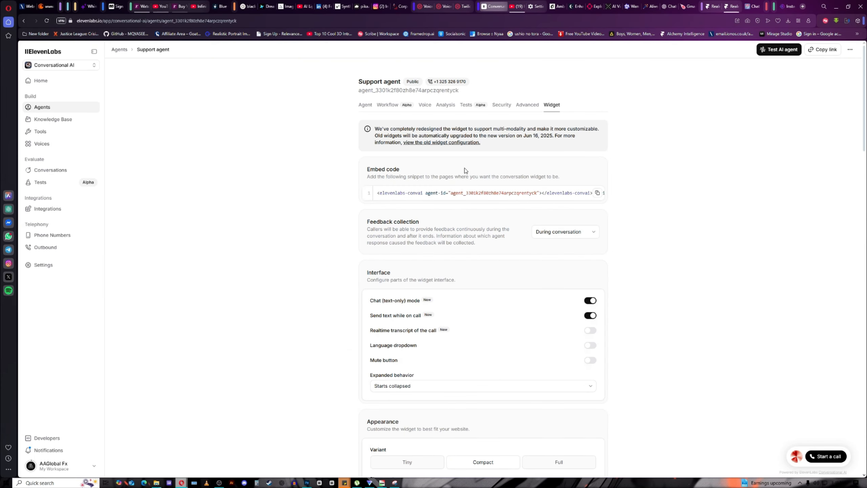
{"action": "left_click", "coordinate": [597, 194]}
{"action": "left_click", "coordinate": [595, 196]}
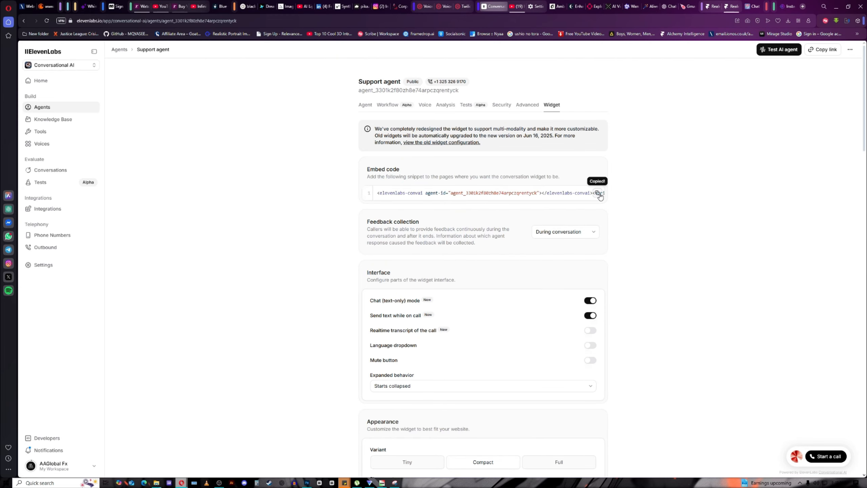
Paste the updated ElevenLabs snippet into the Framer embed's HTML to show the red-orb widget.
{"action": "left_click", "coordinate": [736, 7]}
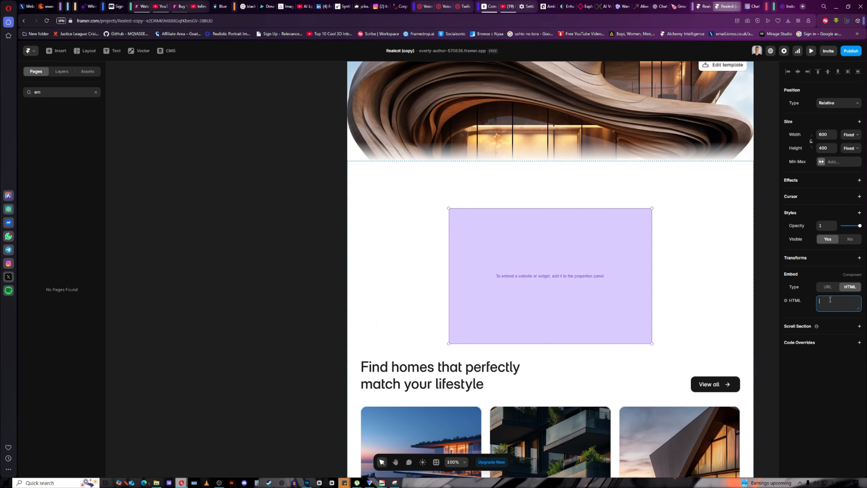
{"action": "key", "text": "ctrl+v"}
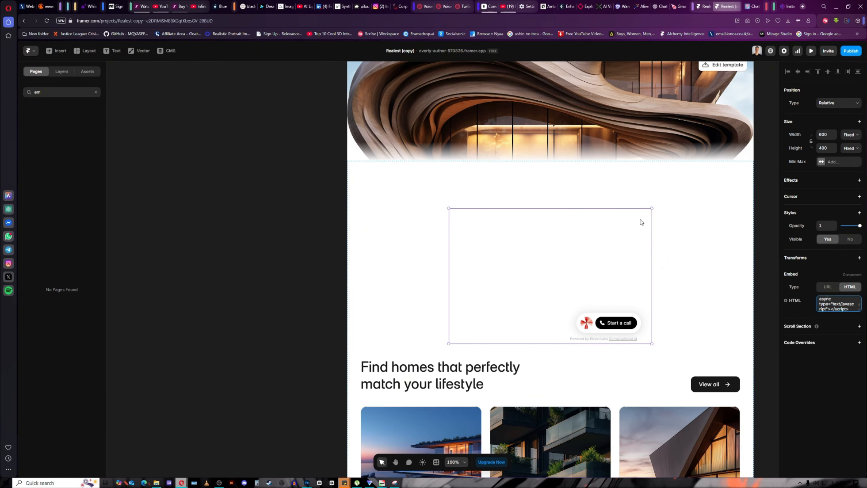
Preview the Realest site and start a voice call with the red-orb widget, accepting its terms.
{"action": "left_click", "coordinate": [811, 51]}
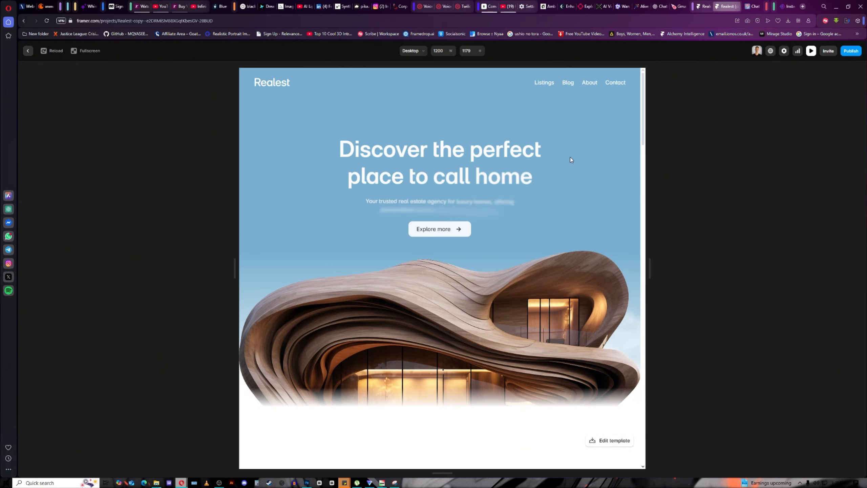
{"action": "scroll", "coordinate": [491, 158], "scroll_direction": "down", "scroll_amount": 5}
{"action": "scroll", "coordinate": [491, 158], "scroll_direction": "down", "scroll_amount": 5}
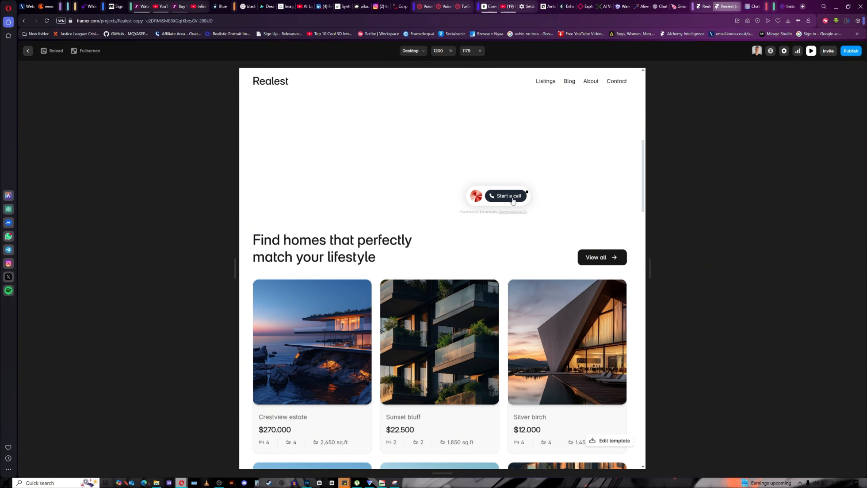
{"action": "left_click", "coordinate": [512, 198]}
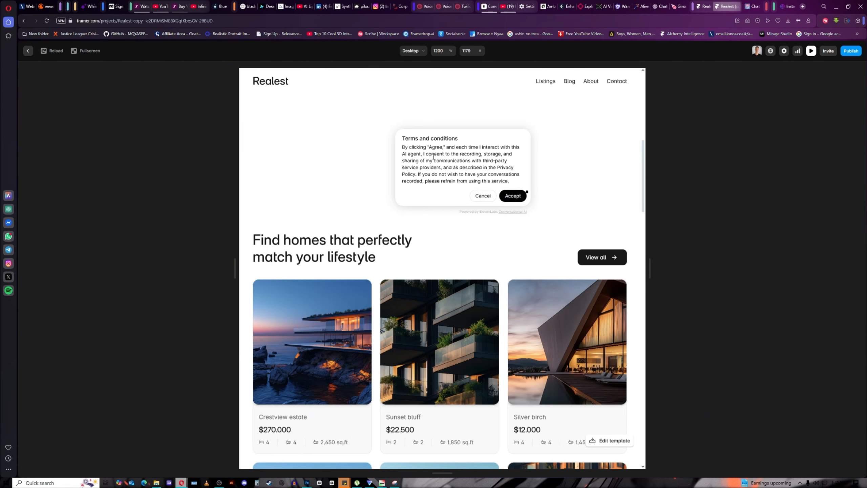
{"action": "left_click", "coordinate": [513, 196]}
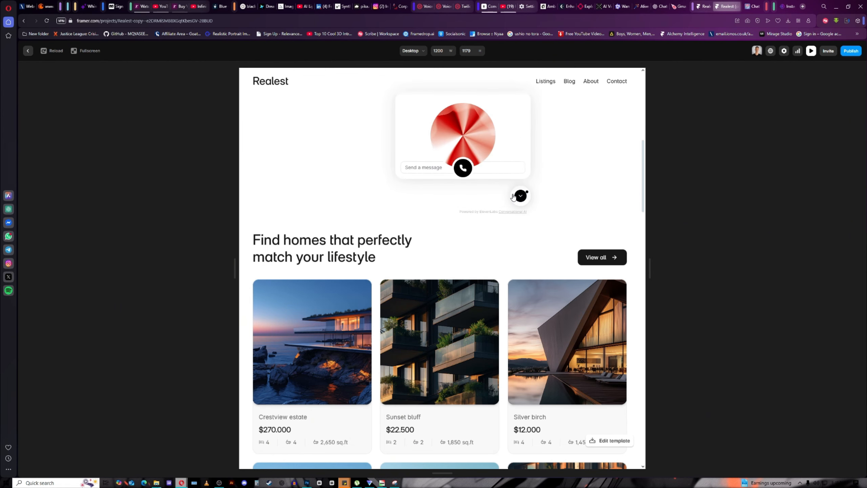
{"action": "left_click", "coordinate": [464, 169]}
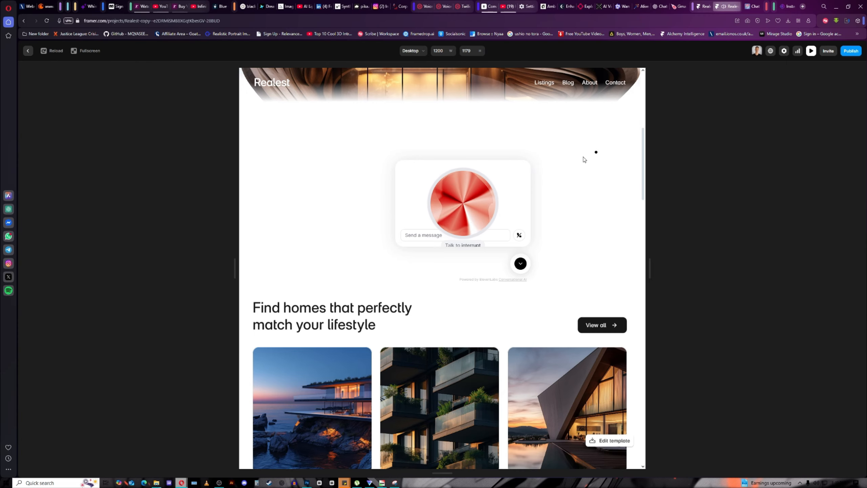
End the test voice call, leaving the widget with a message field and New call.
{"action": "left_click", "coordinate": [520, 236]}
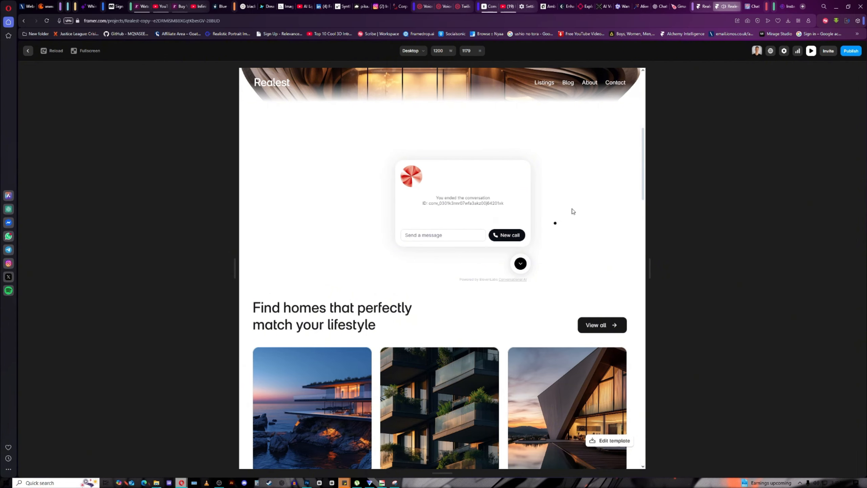
{"action": "scroll", "coordinate": [598, 190], "scroll_direction": "up", "scroll_amount": 3}
{"action": "scroll", "coordinate": [598, 192], "scroll_direction": "up", "scroll_amount": 1}
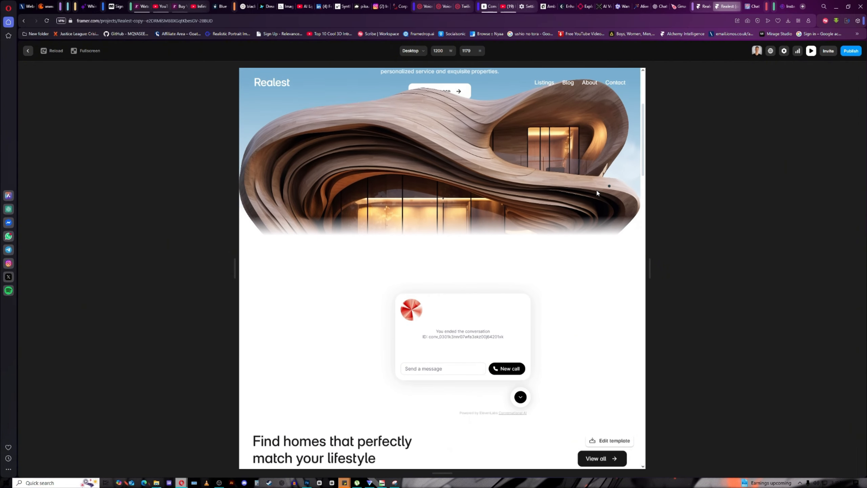
{"action": "scroll", "coordinate": [579, 200], "scroll_direction": "up", "scroll_amount": 2}
{"action": "scroll", "coordinate": [577, 202], "scroll_direction": "up", "scroll_amount": 2}
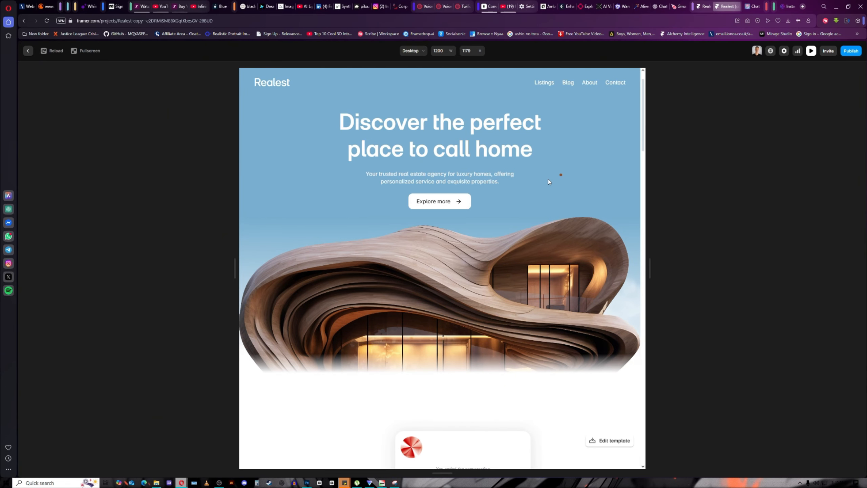
{"action": "scroll", "coordinate": [550, 182], "scroll_direction": "down", "scroll_amount": 3}
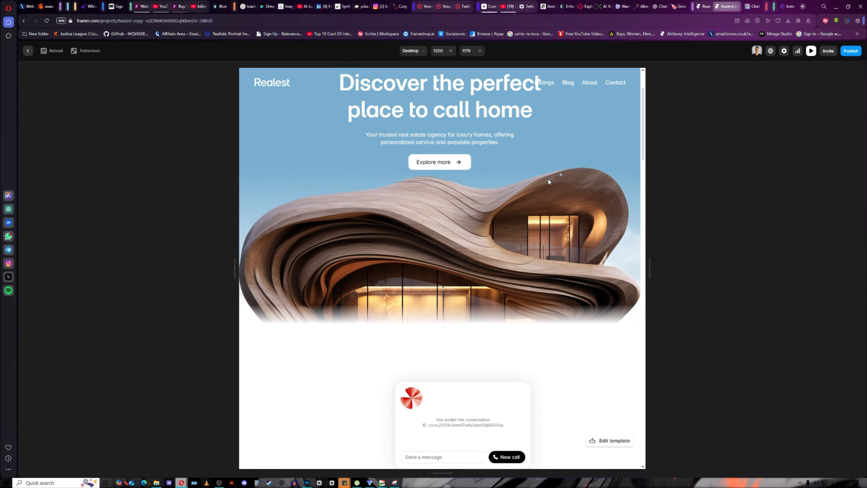